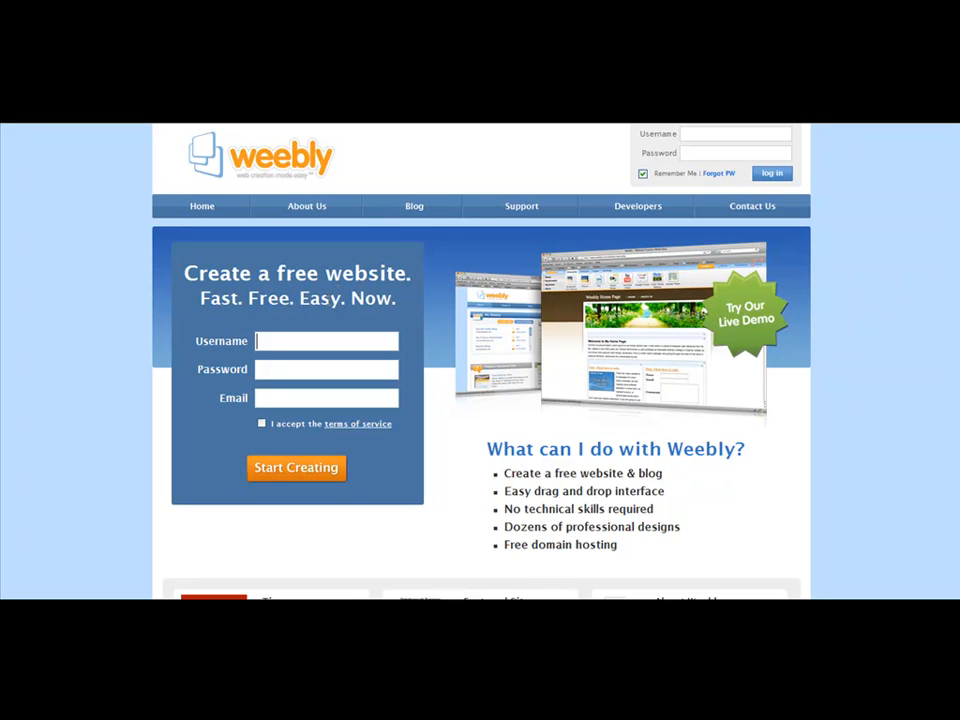
Step: Log in from the top-right box with the account username and password
left_click(266, 369)
left_click(270, 398)
scroll(330, 378, "down", 1)
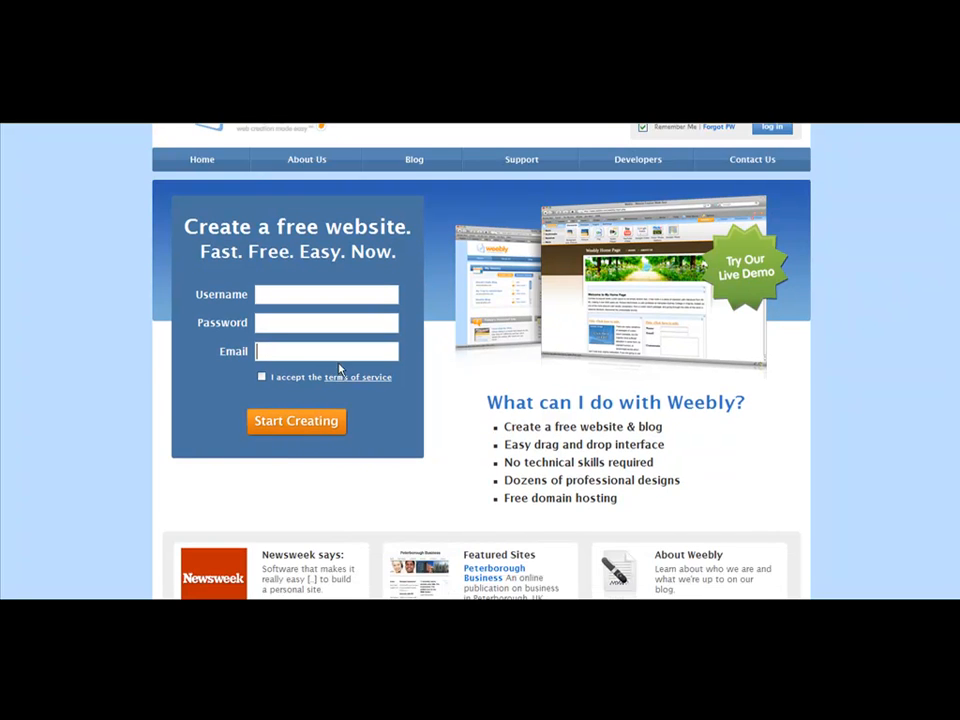
scroll(340, 370, "up", 1)
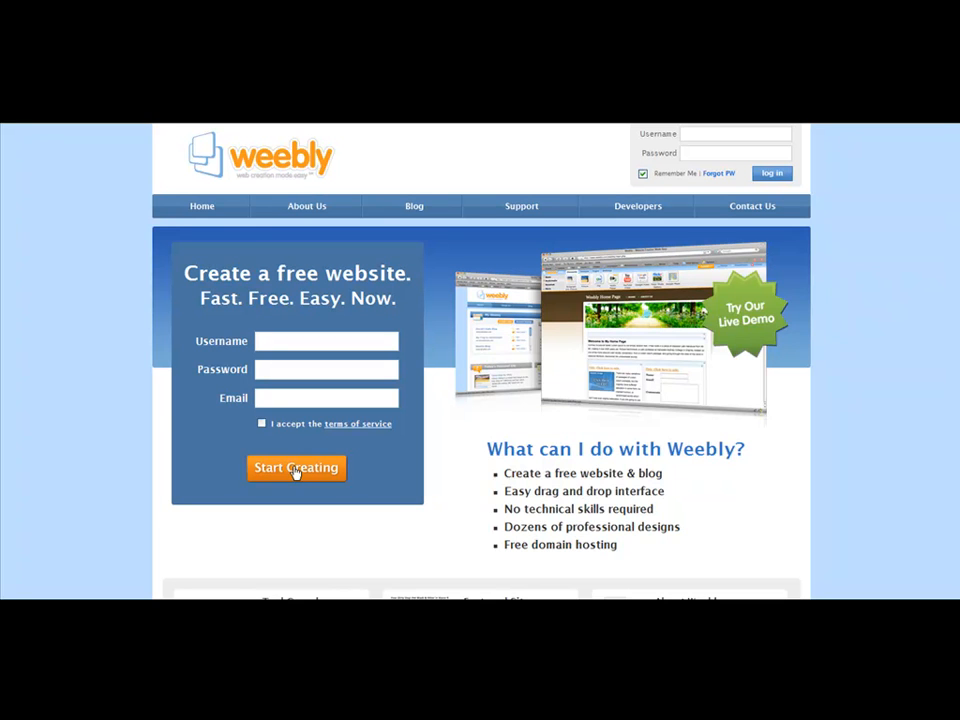
left_click(745, 134)
type("cou12345")
key("Tab")
type("12345678")
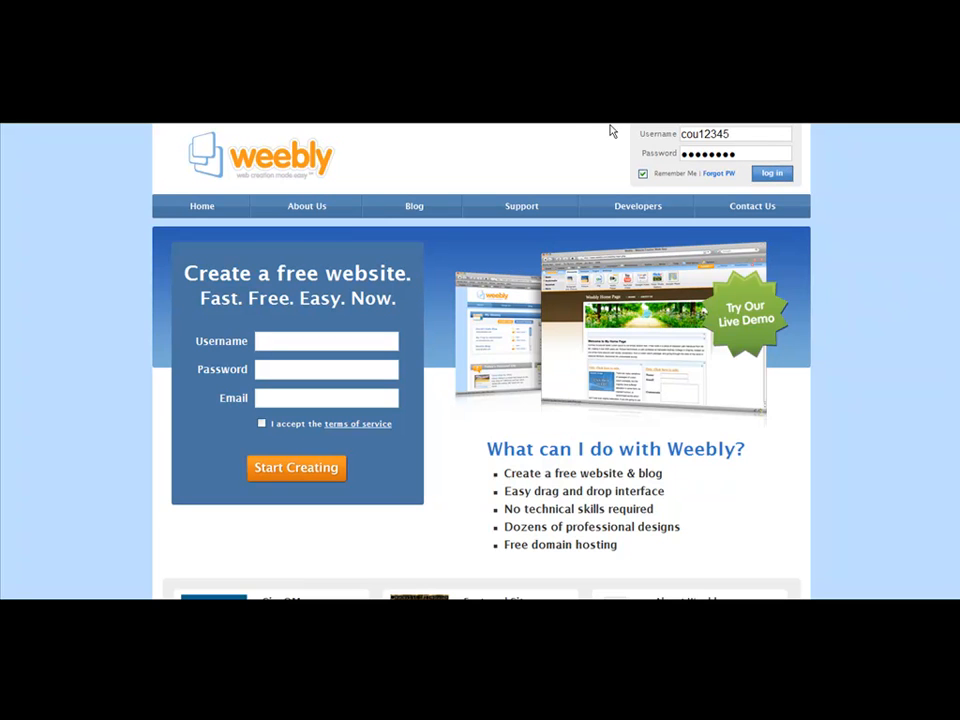
key("Return")
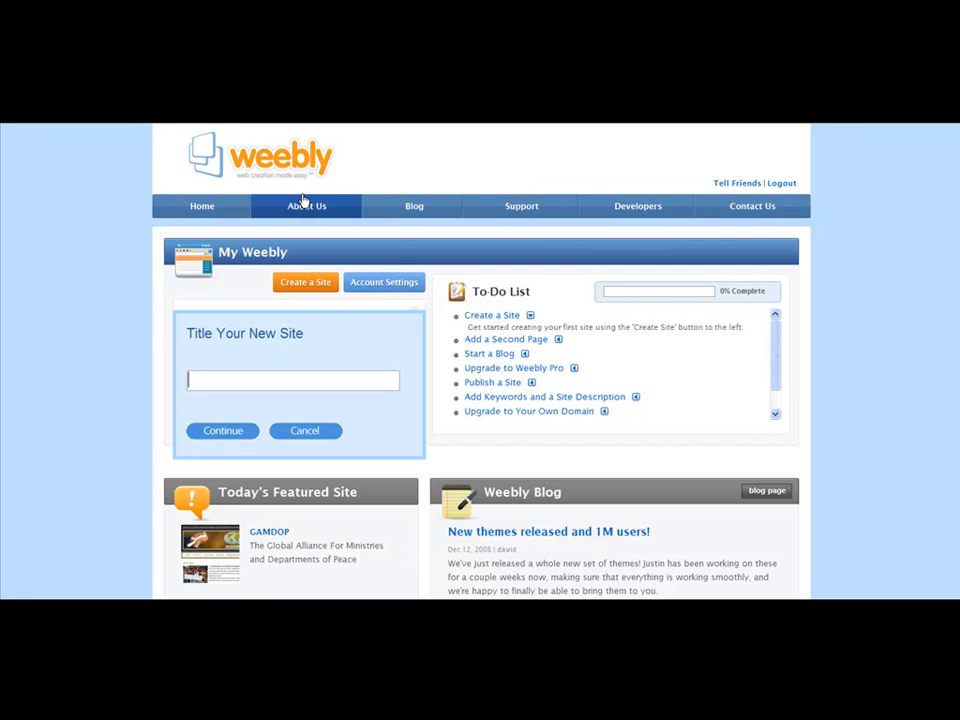
Step: Create a new site titled 'Paid Surveys For Cash' and continue into the editor
left_click(300, 283)
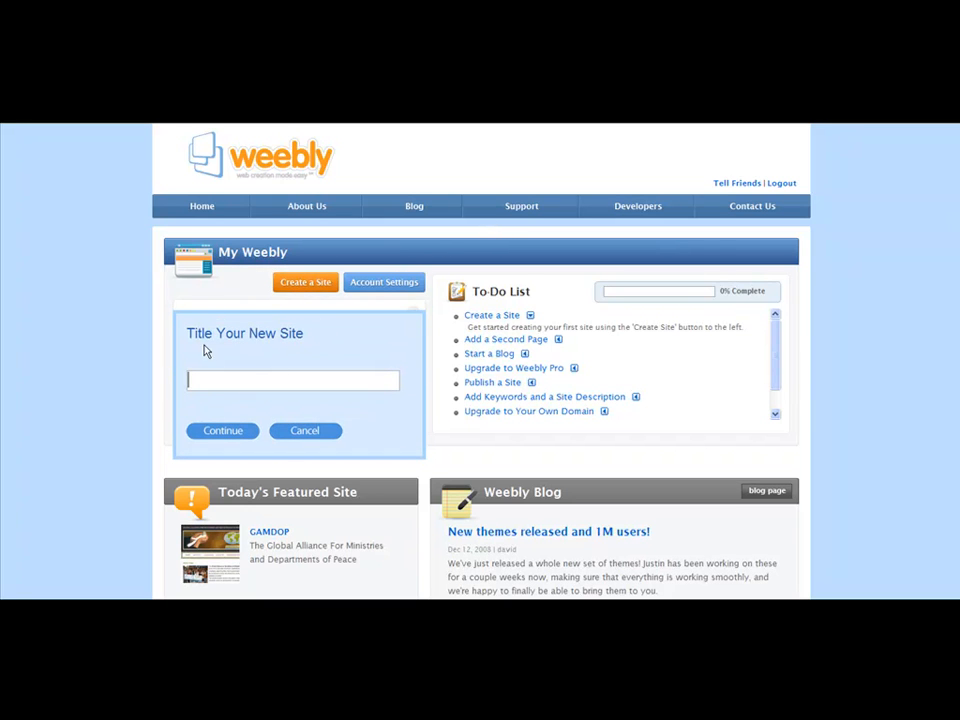
left_click(250, 378)
type("Paid Surveys For Cash")
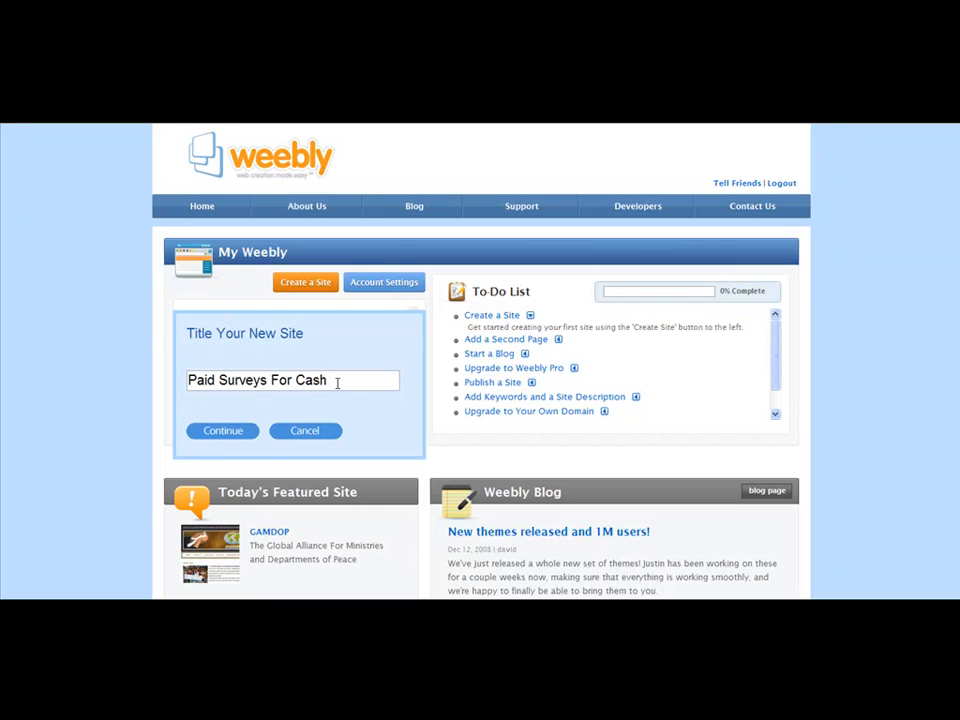
left_click(226, 432)
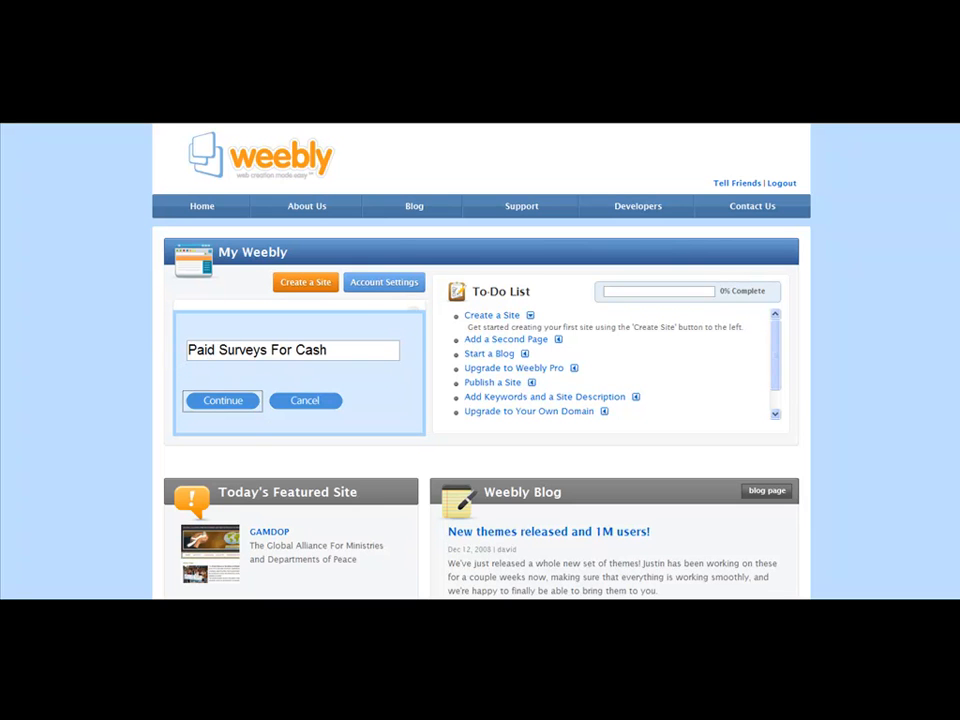
left_click(223, 401)
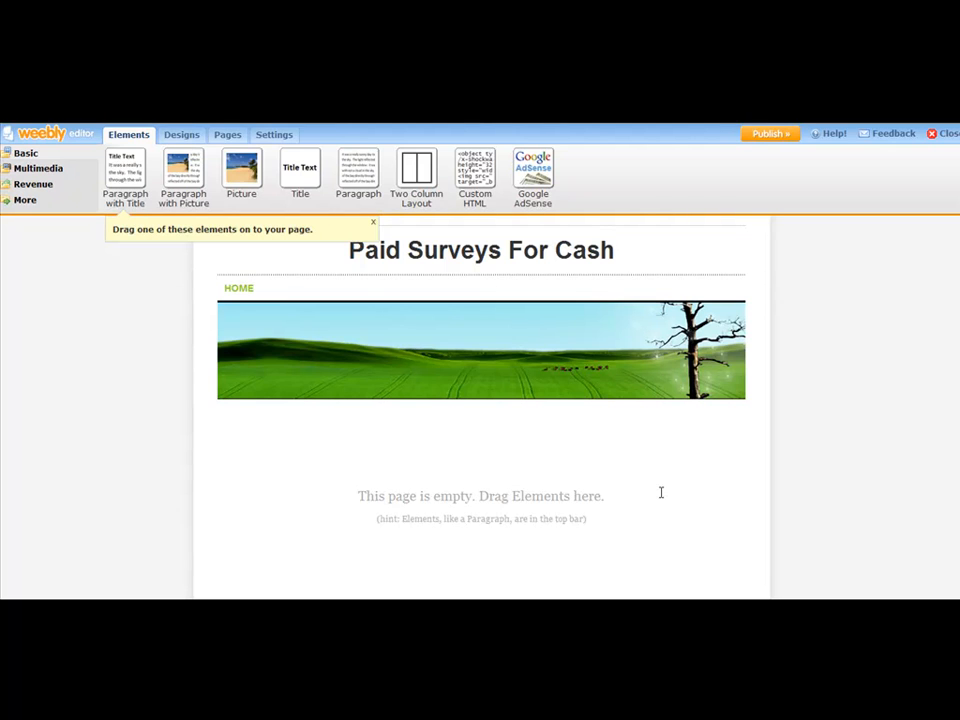
Step: Dismiss the 'Drag one of these elements' hint and show the Designs gallery
left_click(372, 226)
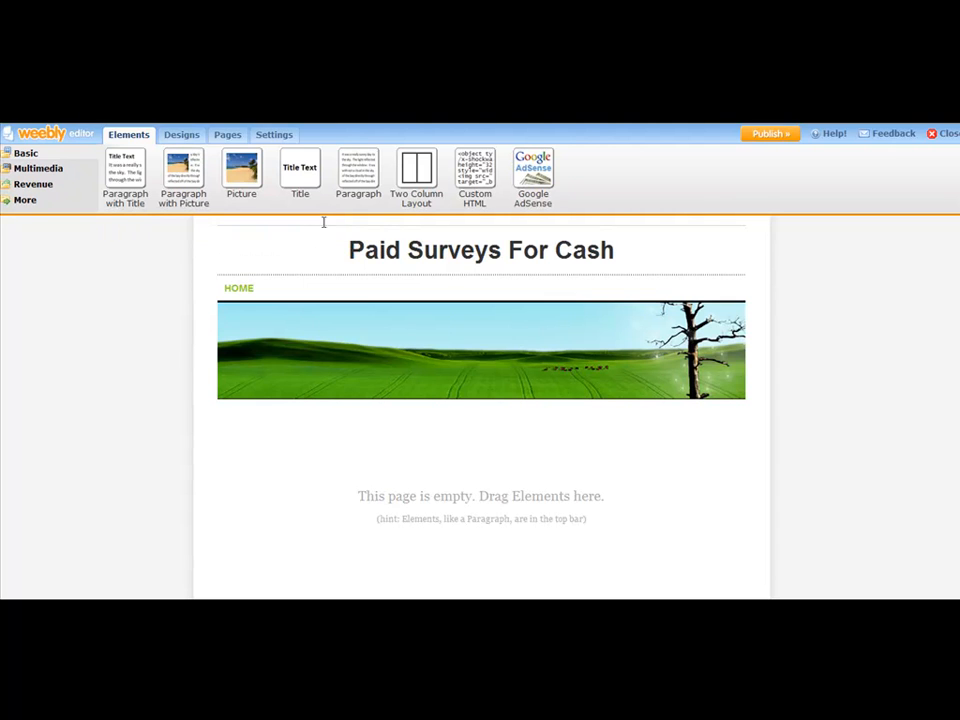
left_click(196, 136)
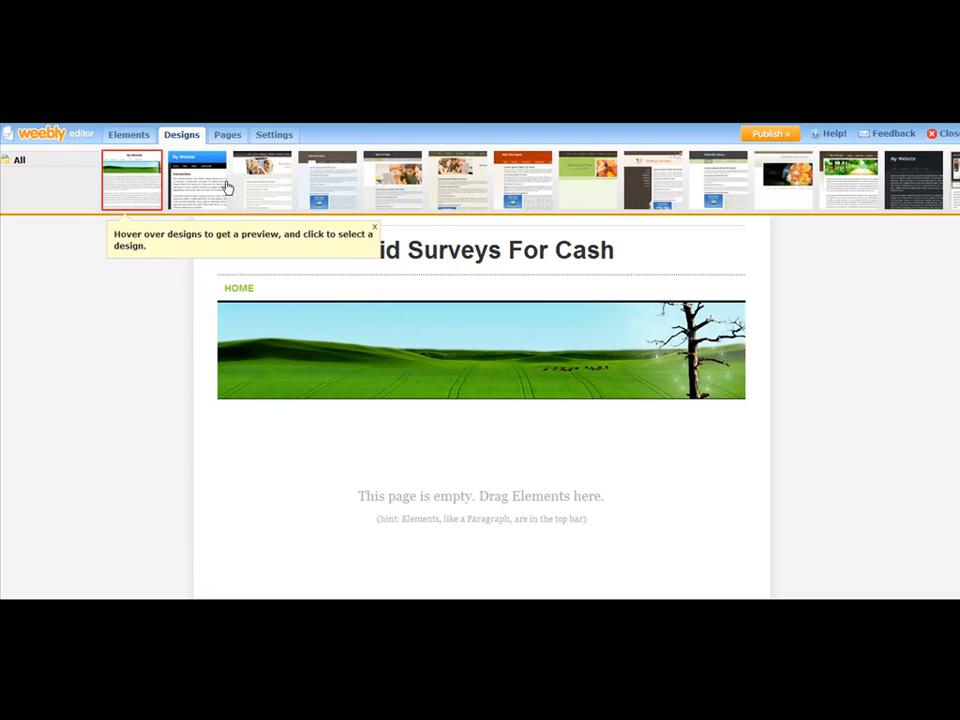
Step: Preview several theme thumbnails, then apply the light-blue design with the yellow pencil header
left_click(226, 187)
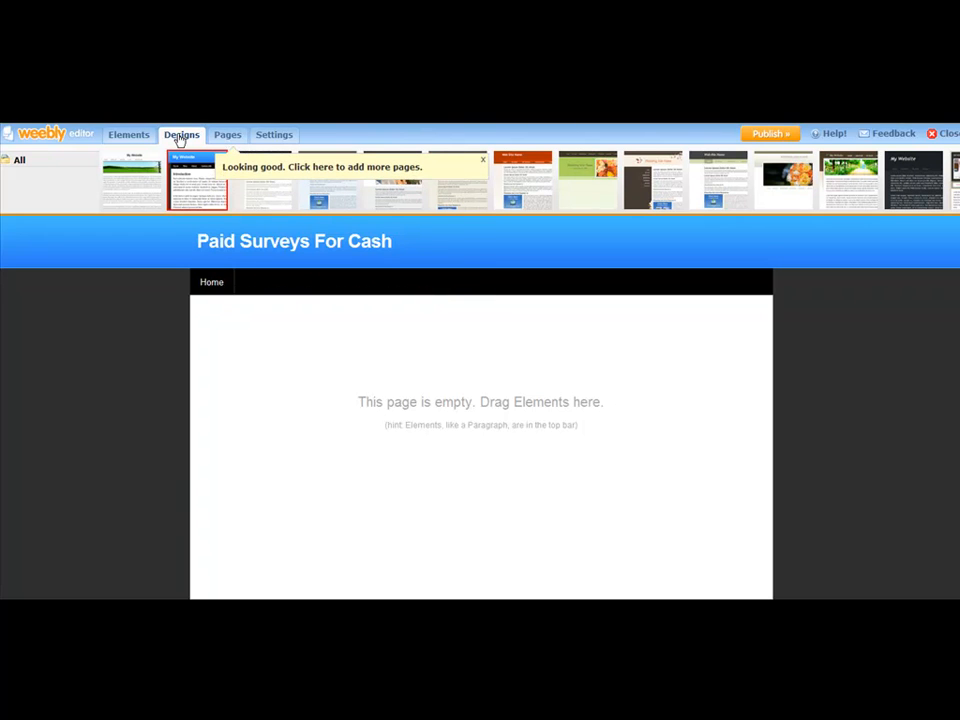
left_click(272, 185)
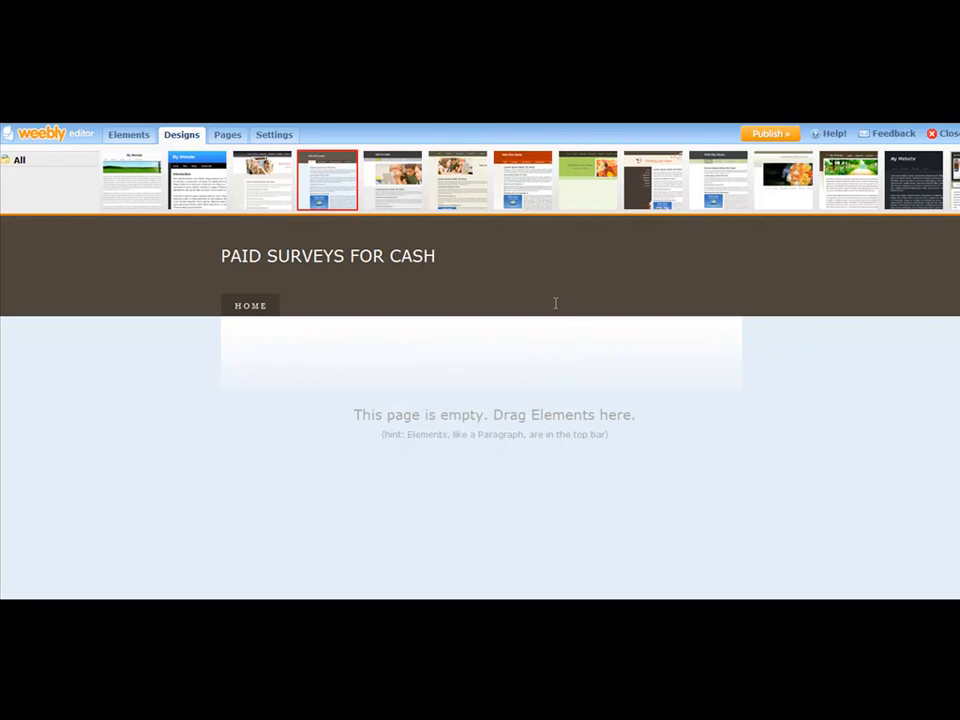
left_click(392, 188)
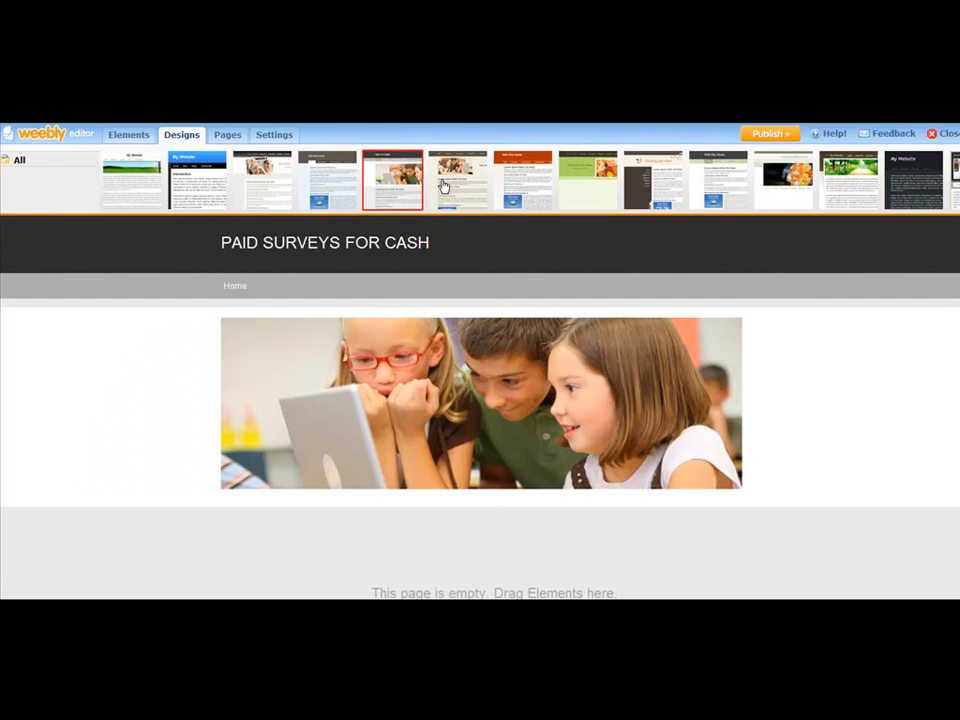
left_click(443, 186)
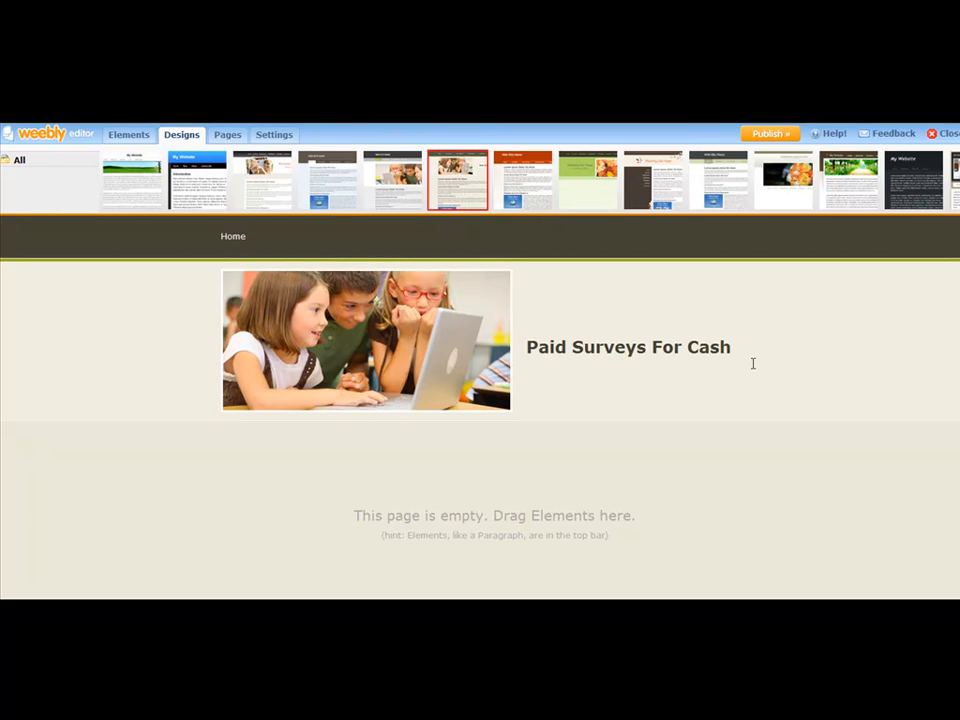
left_click(540, 178)
left_click(660, 176)
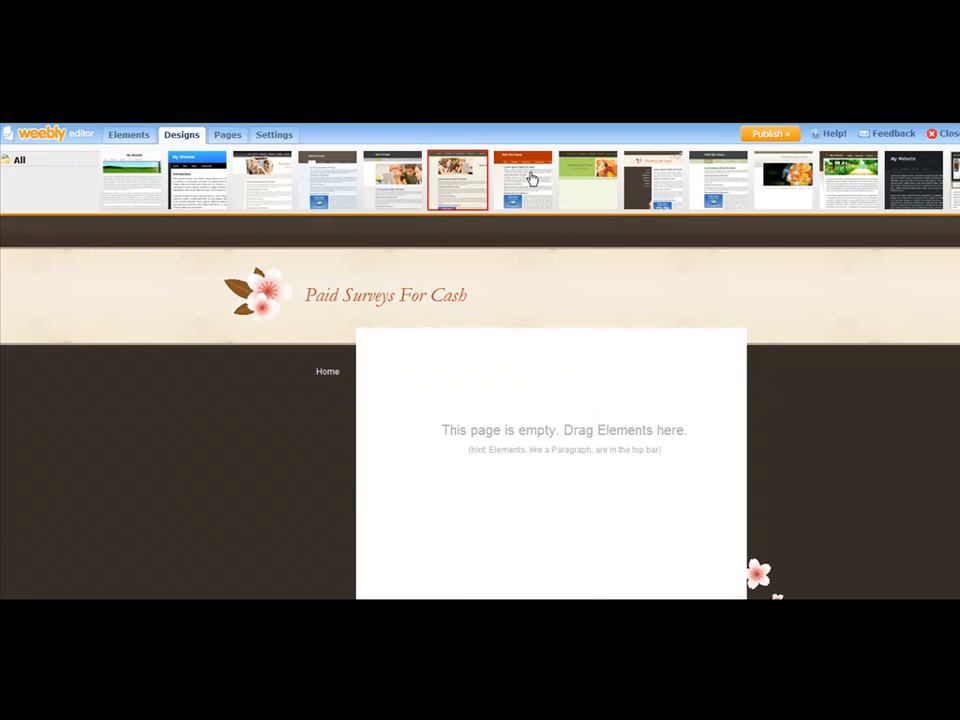
left_click(562, 172)
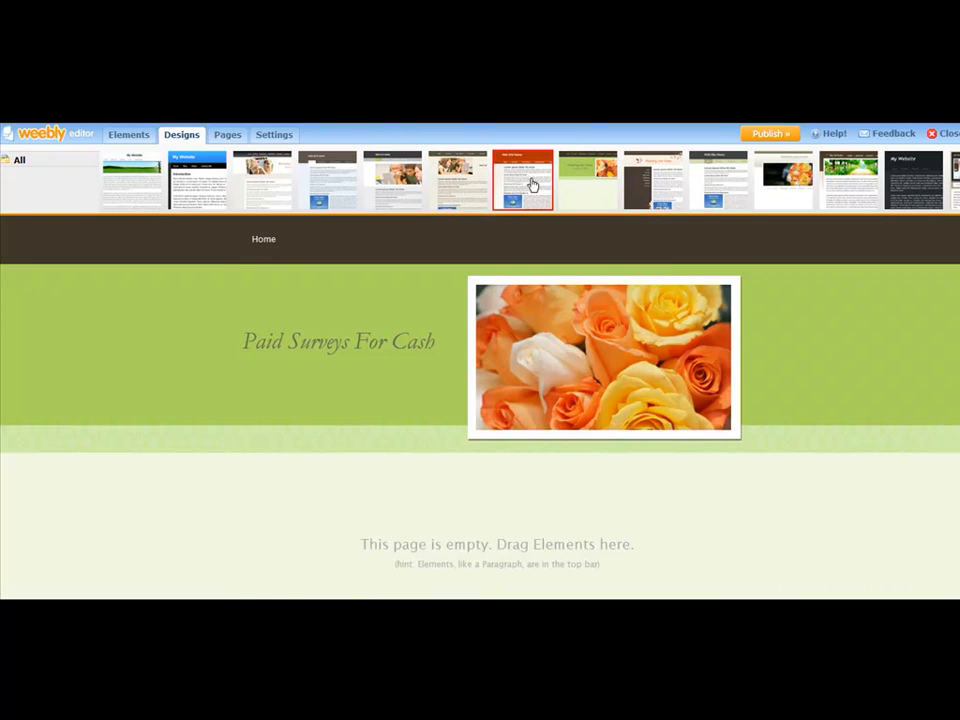
left_click(527, 184)
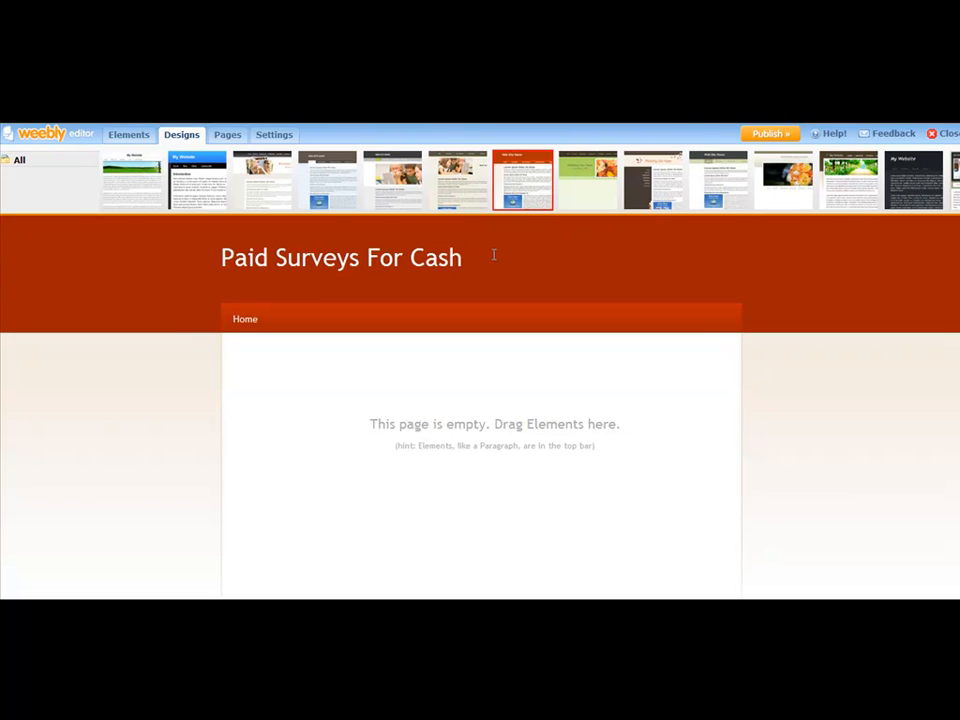
left_click(864, 197)
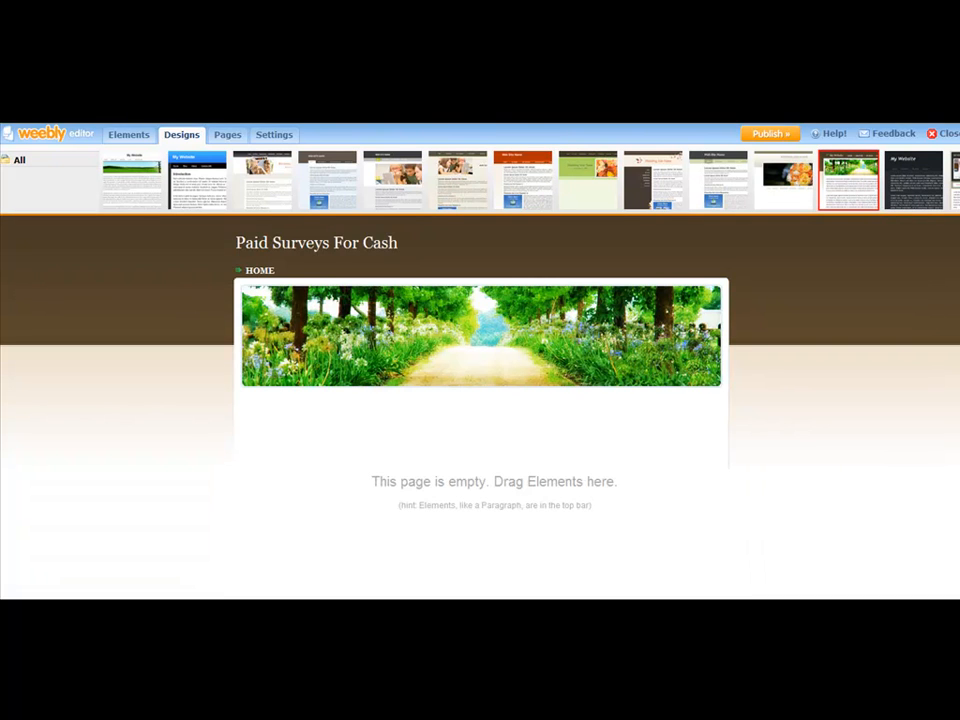
left_click(957, 180)
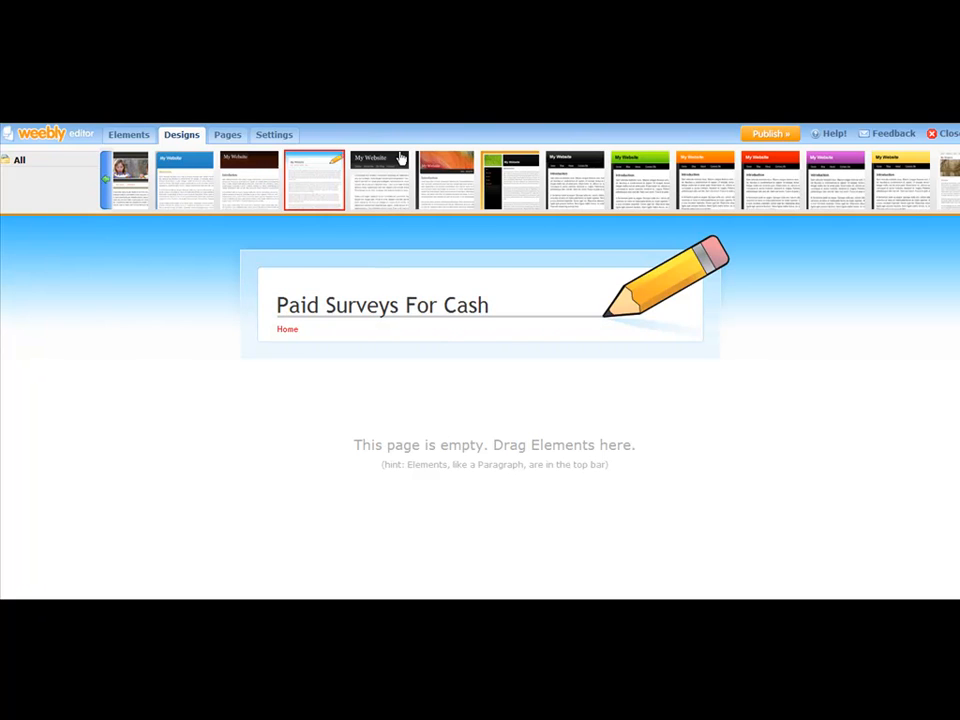
left_click(325, 165)
Step: Drag a Paragraph with Title block from Elements onto the page under the header
left_click(129, 140)
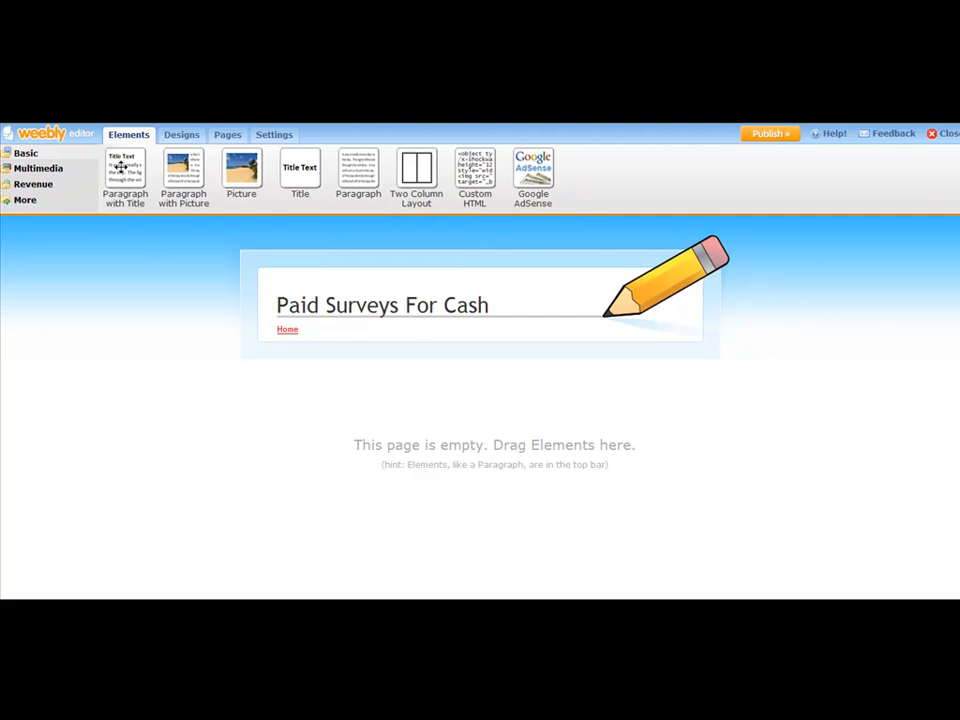
left_click_drag(121, 167, 360, 382)
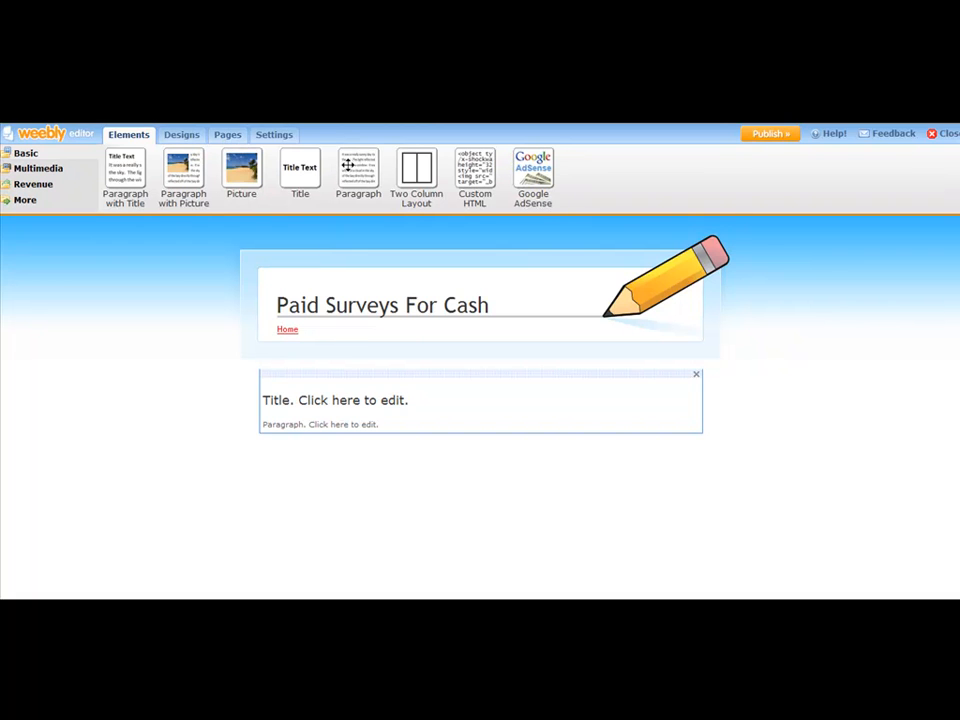
mouse_move(533, 170)
left_mouse_down()
mouse_move(476, 437)
mouse_move(523, 272)
mouse_move(502, 160)
mouse_move(542, 174)
left_mouse_up()
left_click_drag(474, 203, 490, 180)
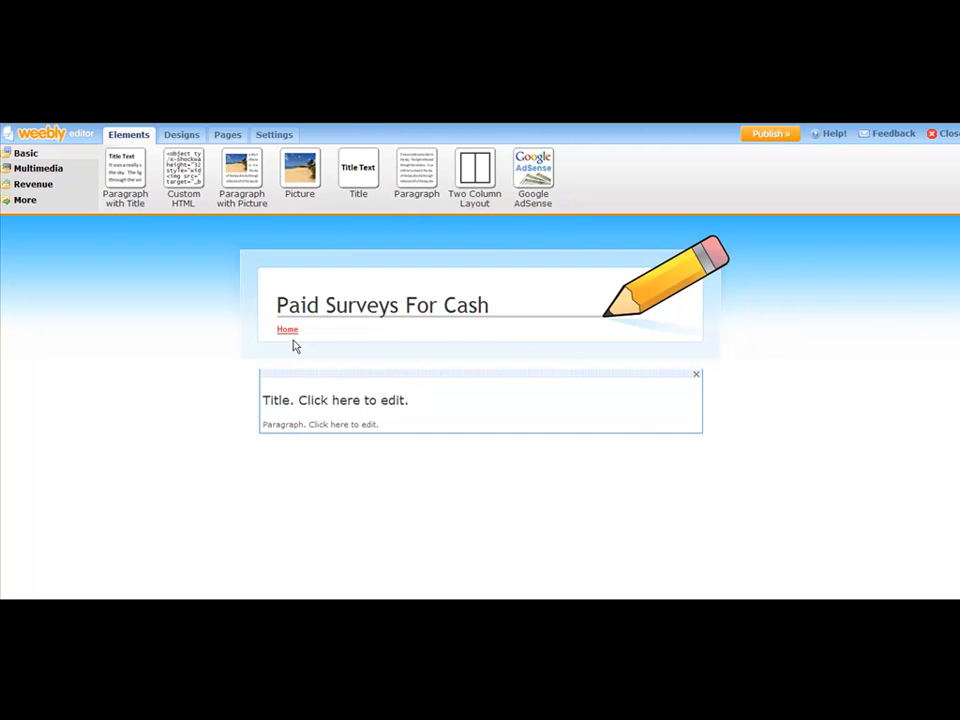
Step: Add a Paragraph with Picture block and delete the original paragraph-with-title block
left_click(300, 399)
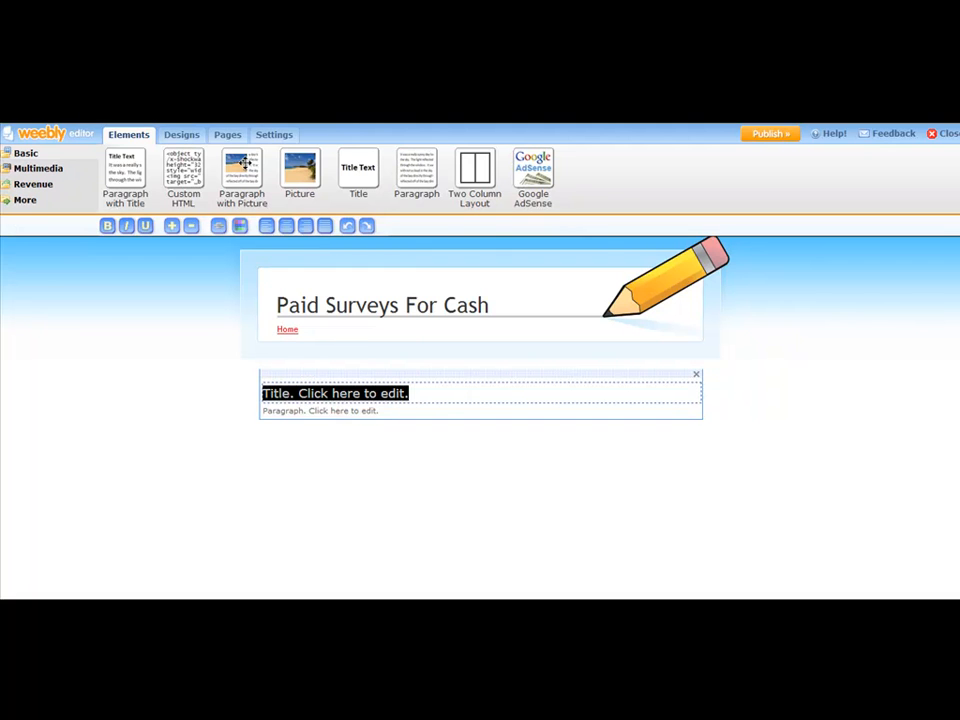
left_click_drag(244, 163, 313, 447)
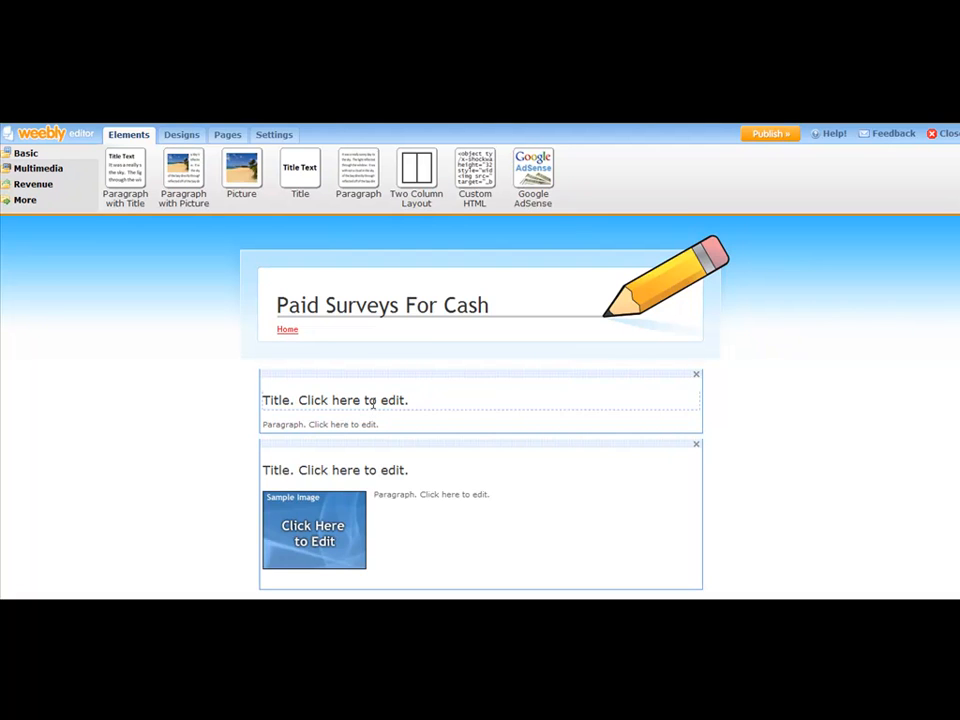
scroll(374, 411, "down", 2)
scroll(374, 398, "up", 2)
left_click(696, 375)
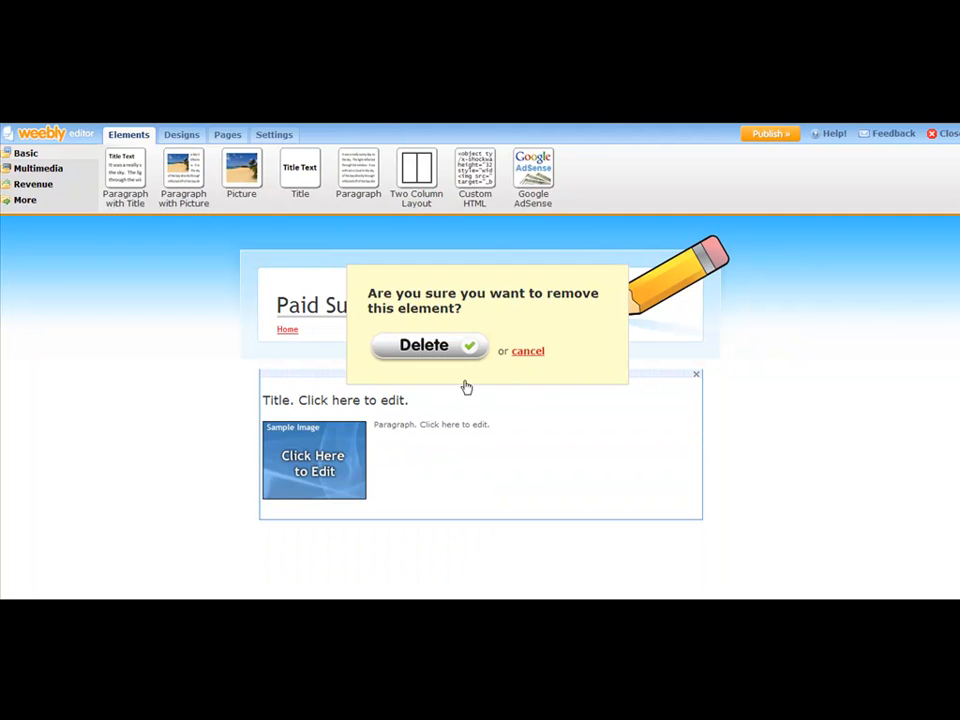
left_click(447, 355)
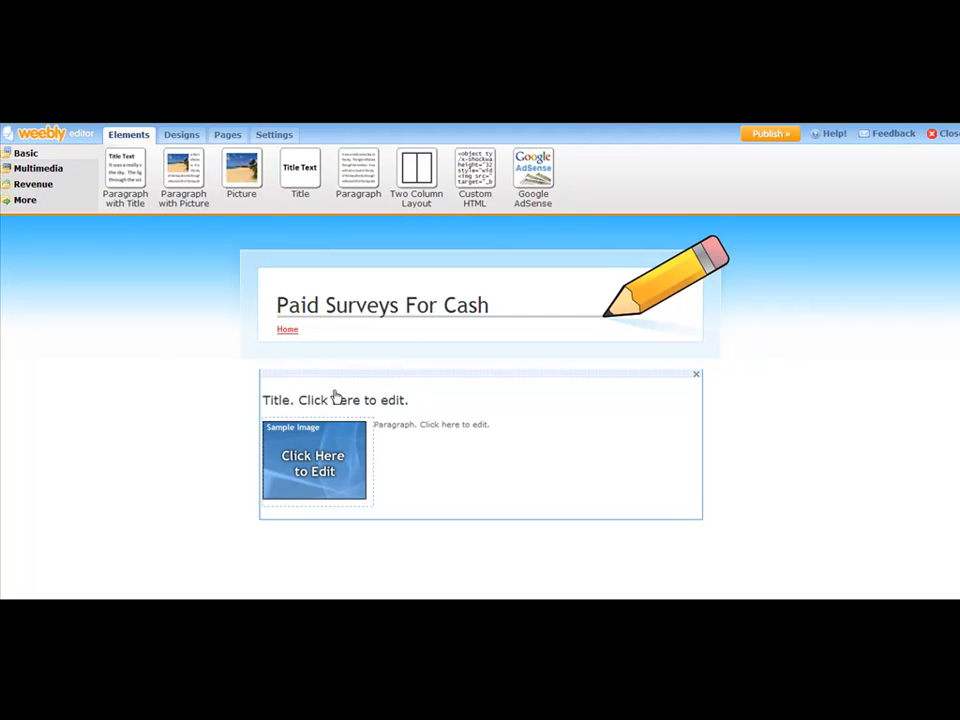
Step: Place a Multimedia YouTube Video block below the picture block and embed the pasted video link
left_click(16, 170)
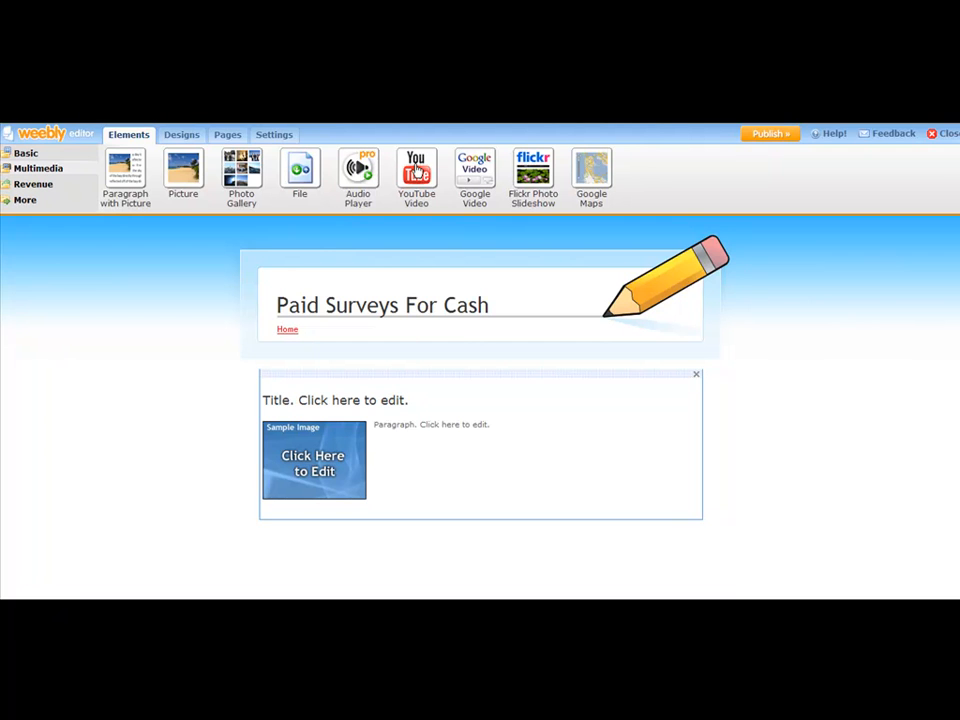
left_click_drag(416, 172, 355, 545)
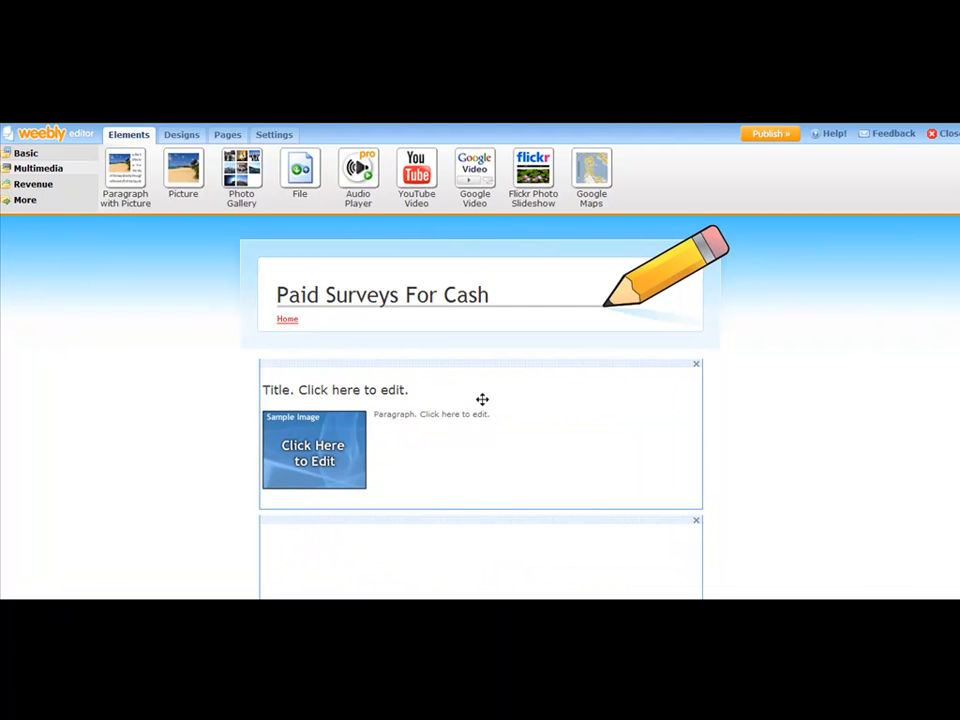
scroll(483, 395, "down", 1)
scroll(483, 390, "down", 4)
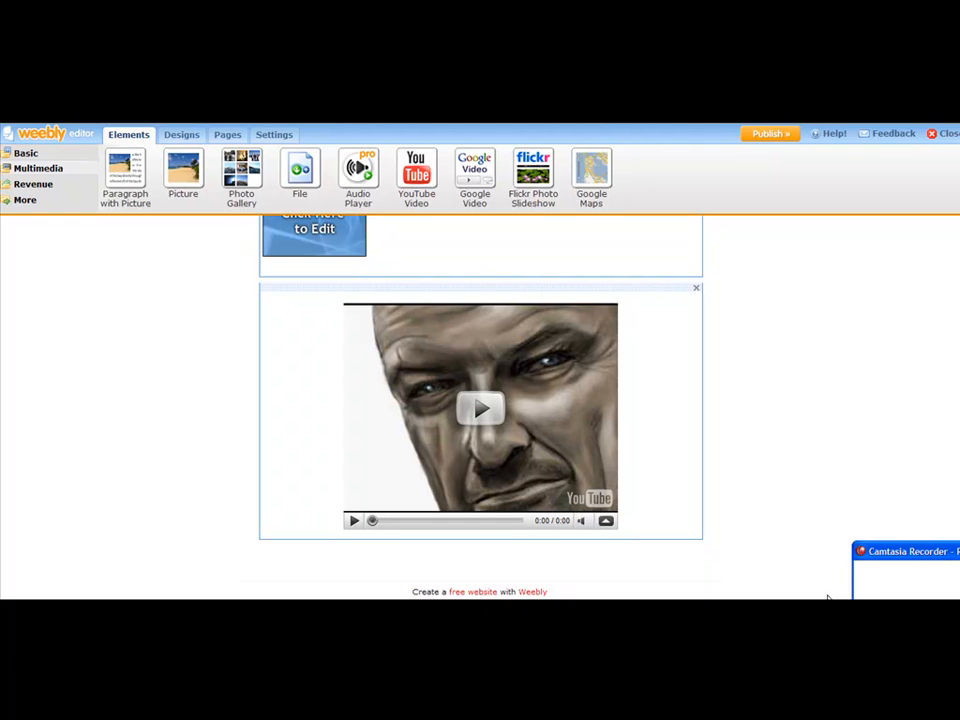
left_click(895, 587)
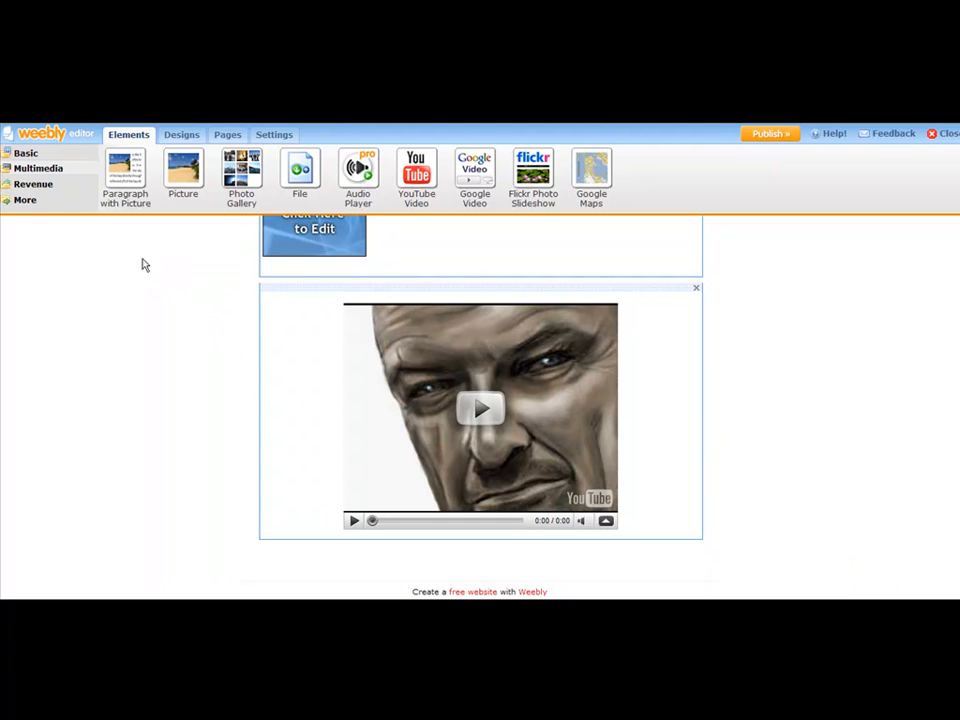
Step: Drop a Feed Reader block from More elements above the YouTube video
left_click(23, 201)
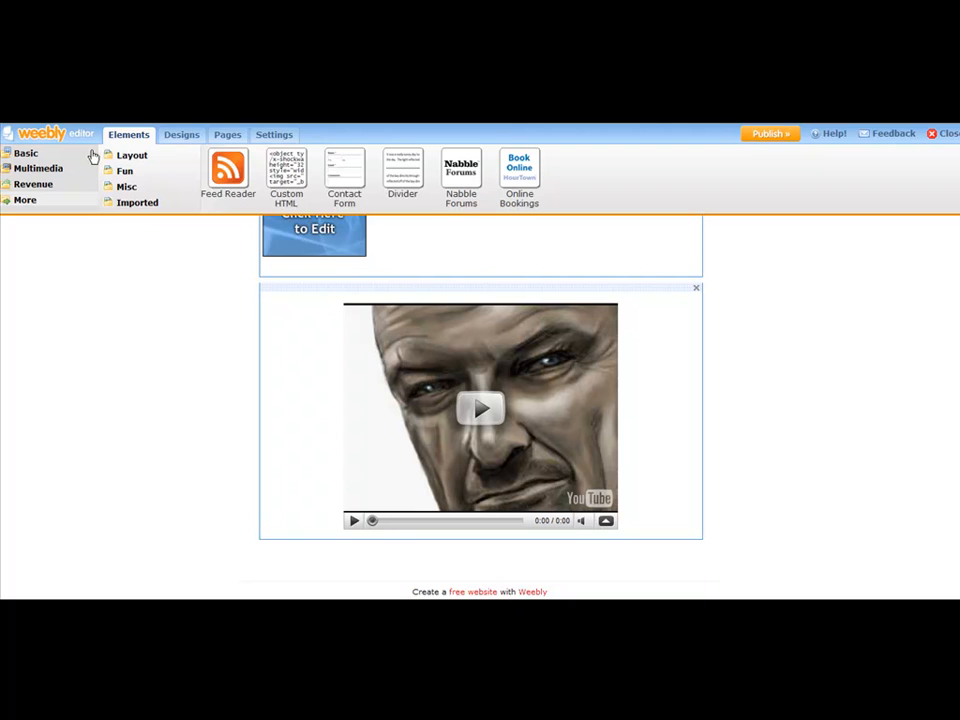
left_click_drag(231, 168, 350, 290)
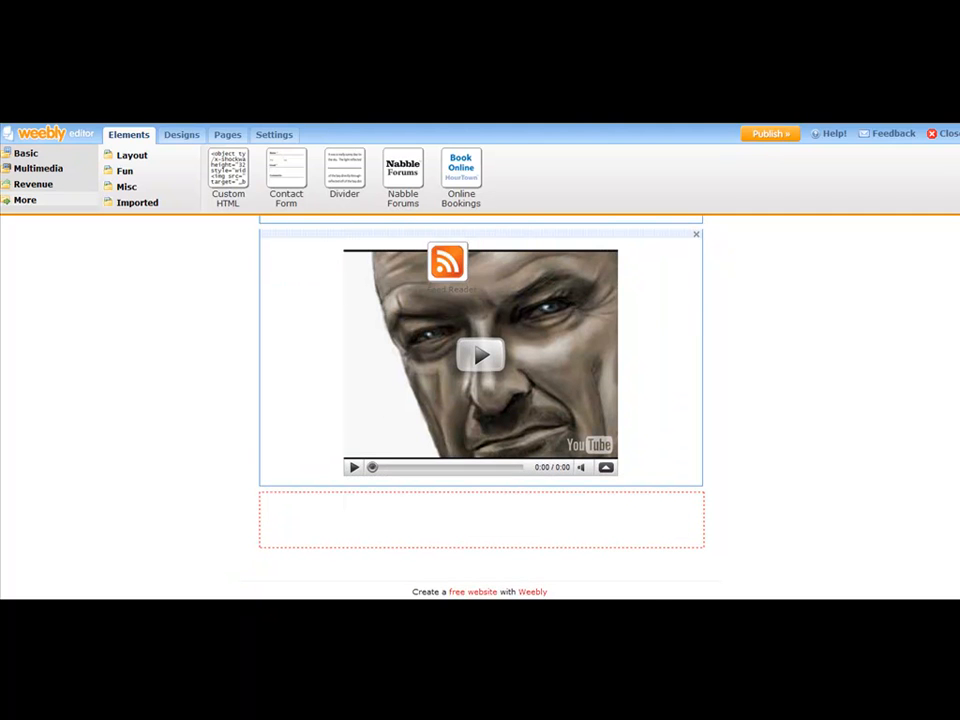
left_click(456, 612)
left_click(468, 291)
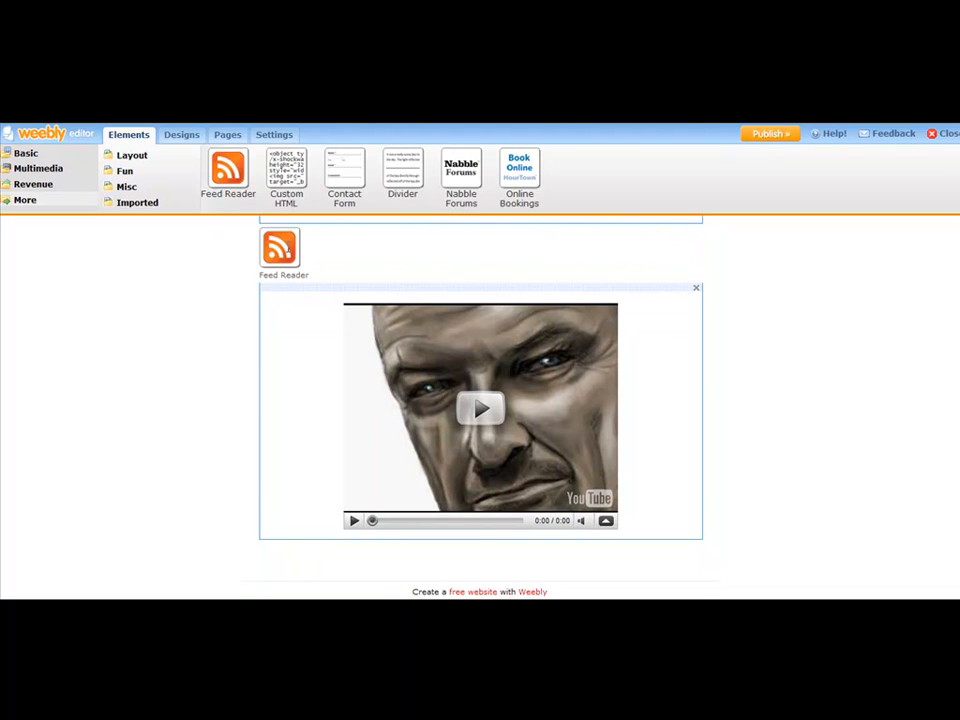
left_click(382, 257)
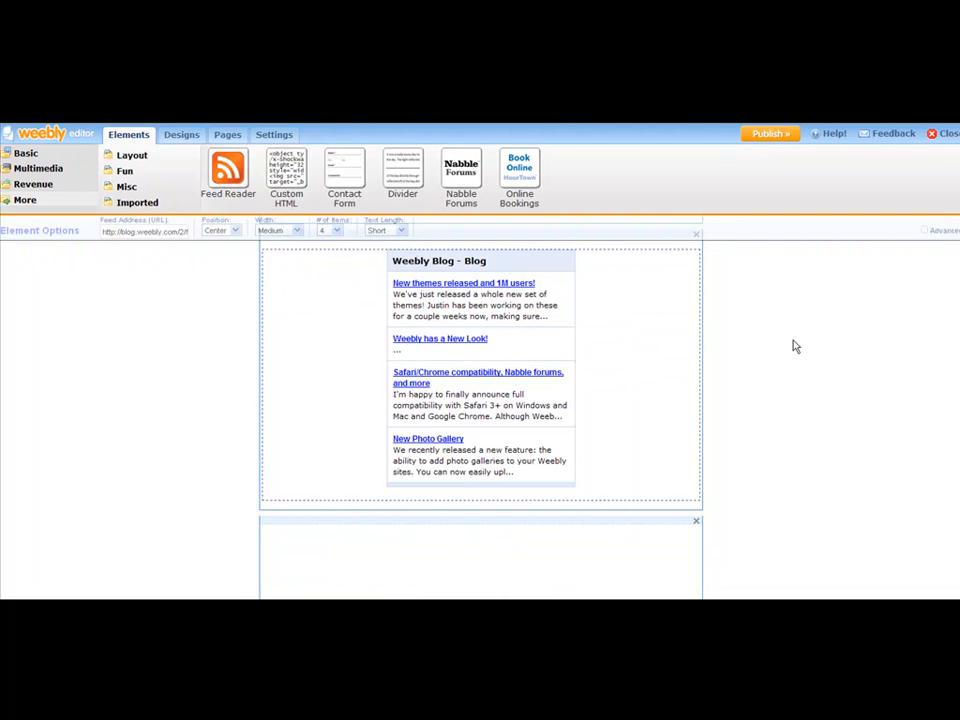
key("Escape")
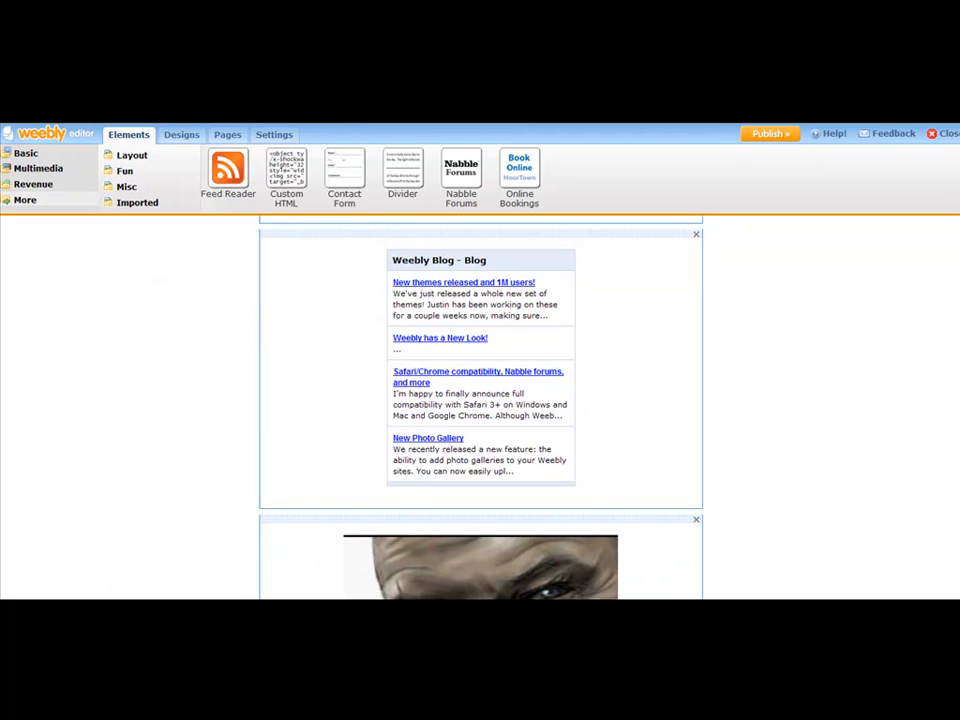
scroll(957, 462, "up", 4)
scroll(957, 462, "down", 5)
scroll(957, 462, "down", 3)
scroll(951, 514, "up", 6)
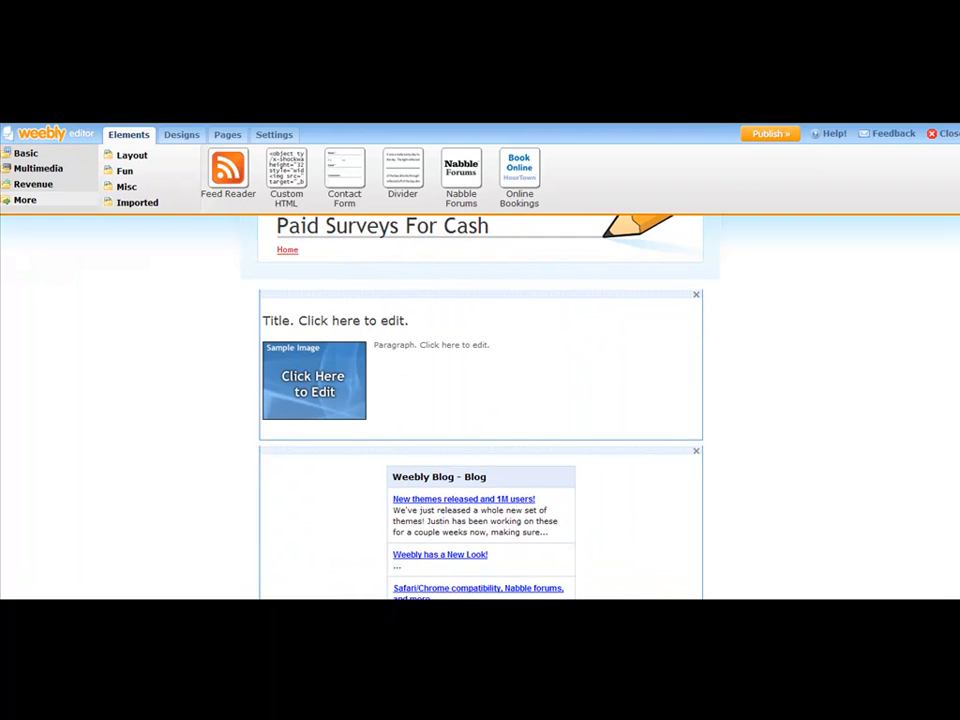
scroll(360, 305, "up", 1)
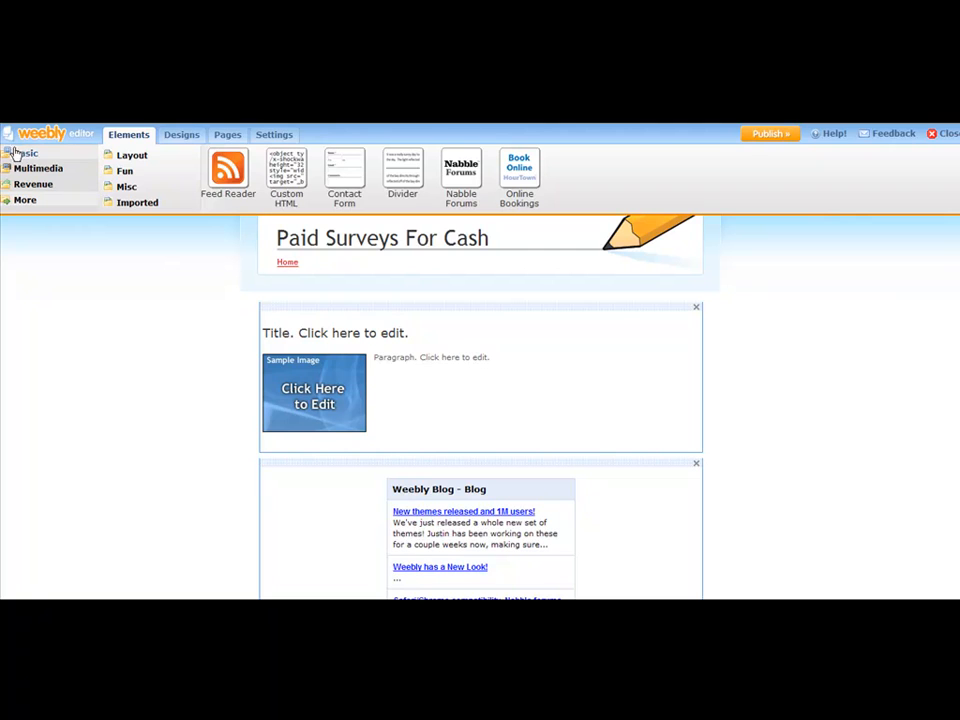
scroll(505, 336, "down", 2)
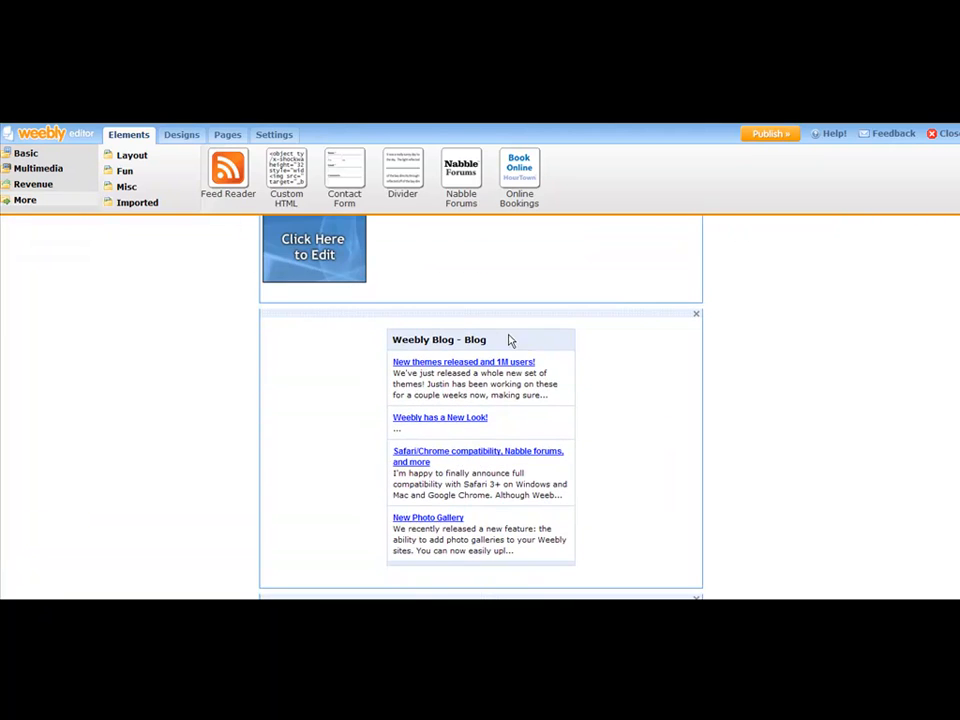
scroll(536, 336, "down", 3)
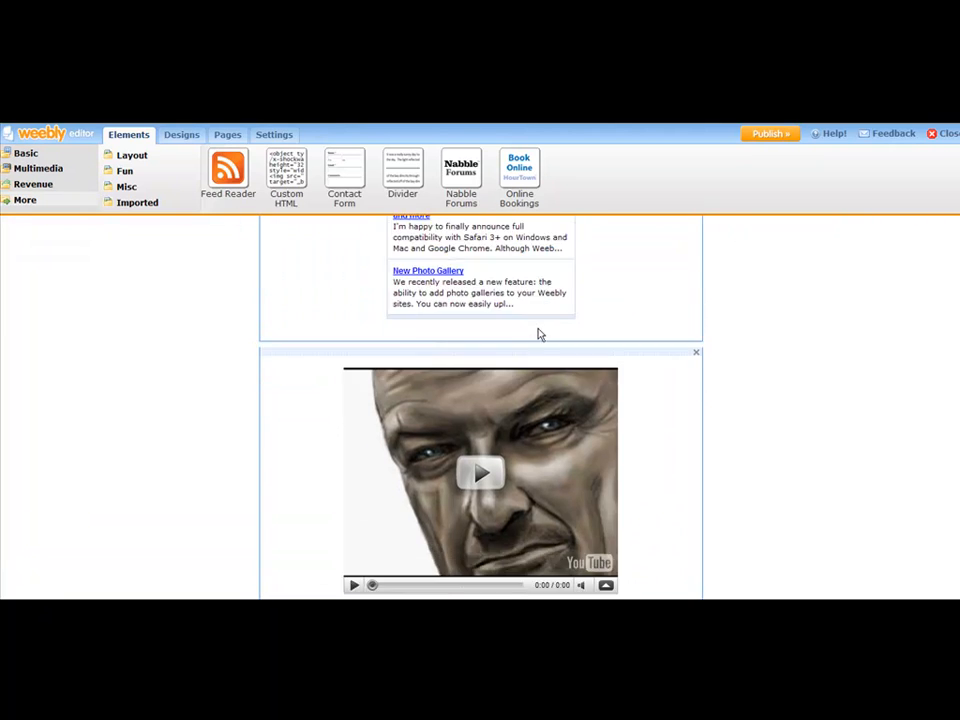
scroll(538, 334, "down", 1)
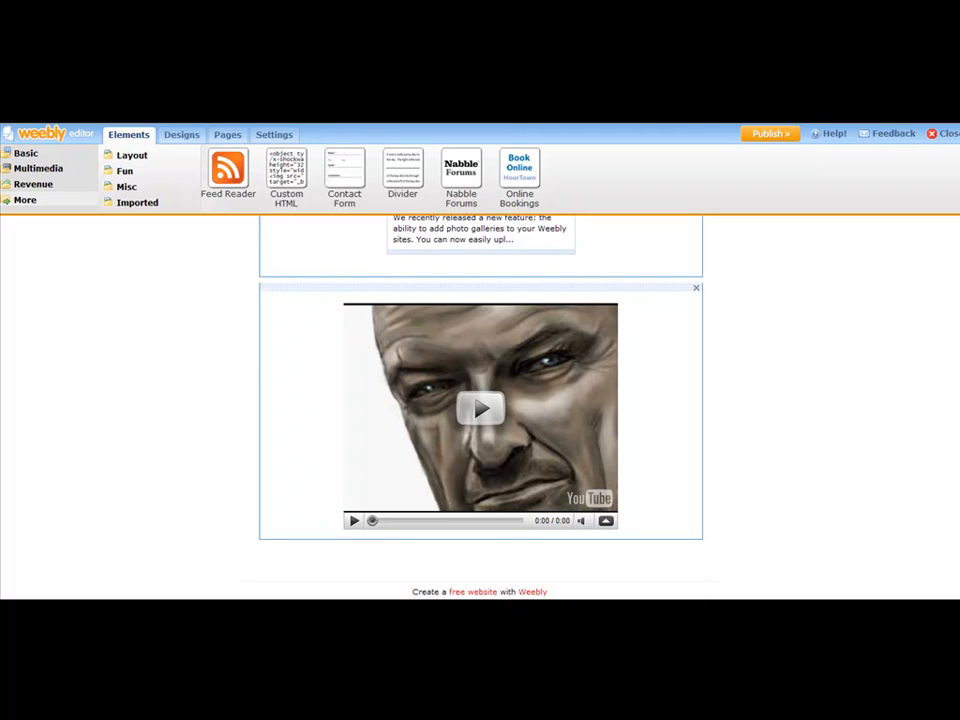
scroll(480, 407, "up", 5)
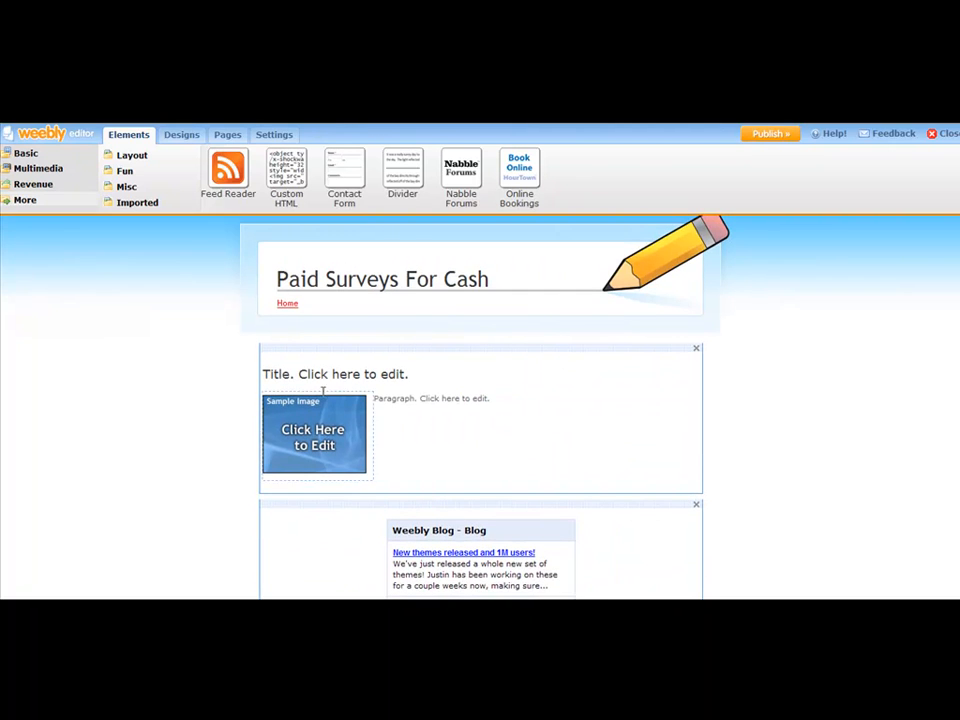
Step: Paste the Notepad heading 'Paid Surveys For Cash - Is It Really Possible?' over the placeholder title
left_click(303, 371)
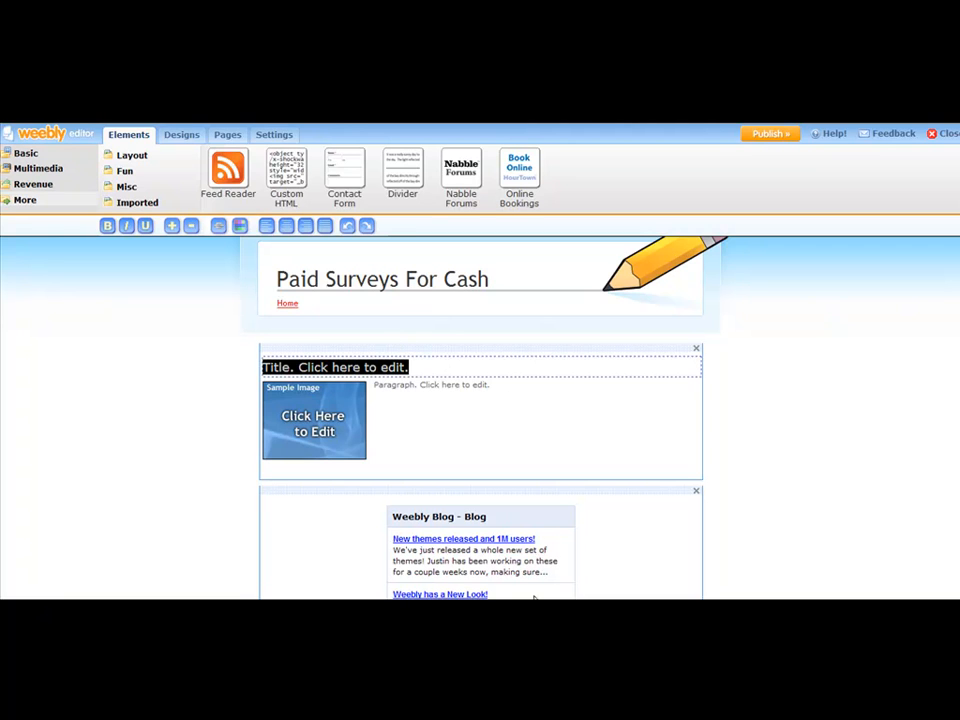
left_click(531, 519)
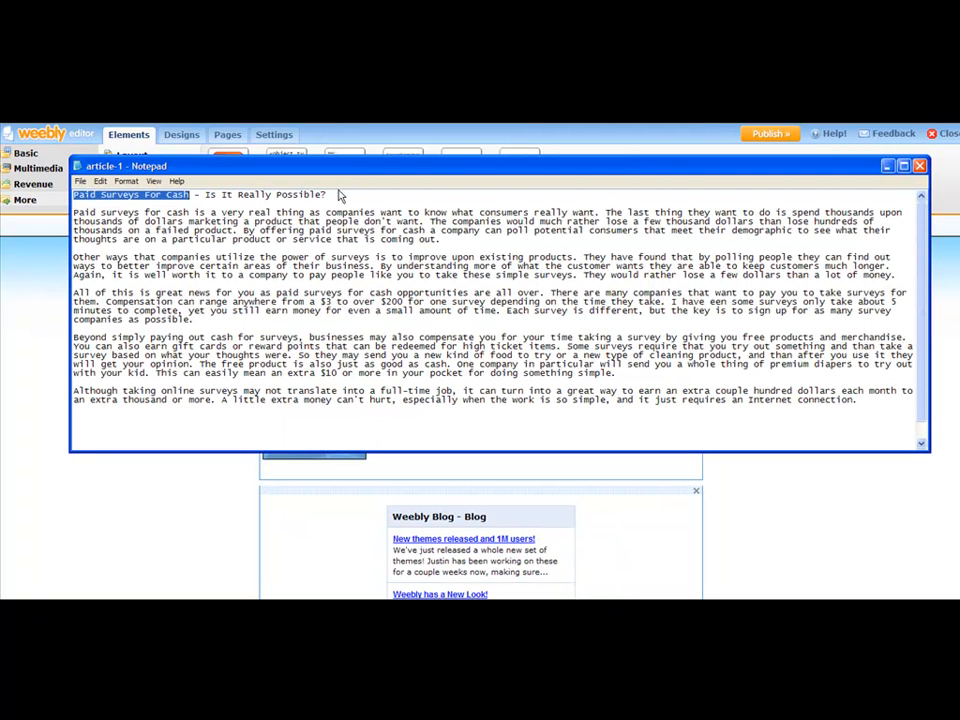
left_click_drag(332, 196, 27, 195)
key("ctrl+c")
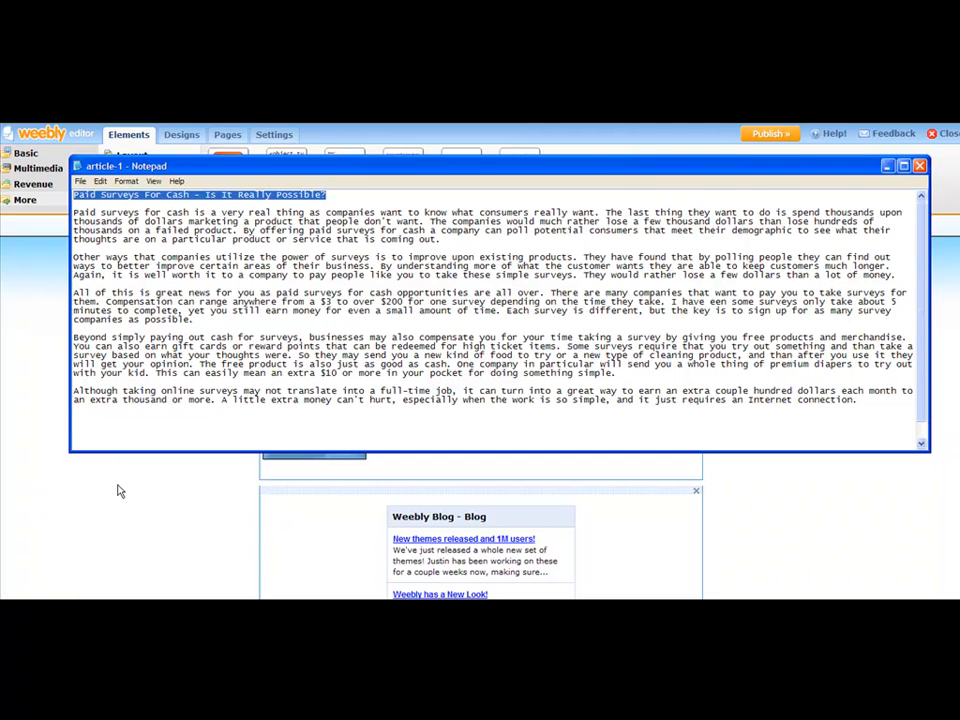
left_click(236, 476)
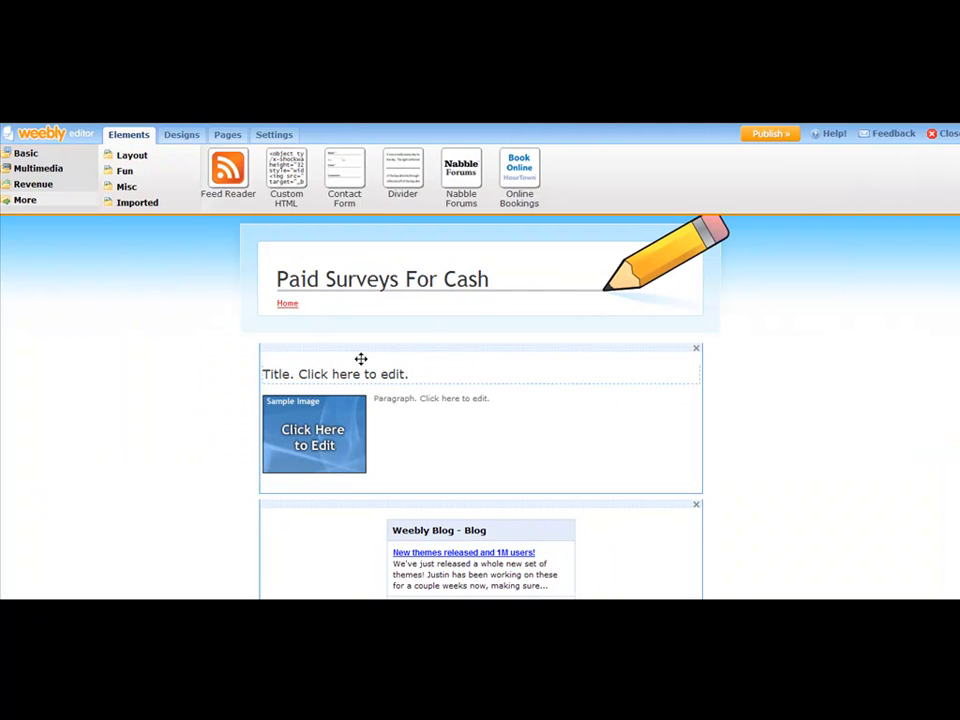
left_click_drag(431, 371, 228, 366)
left_click(280, 372)
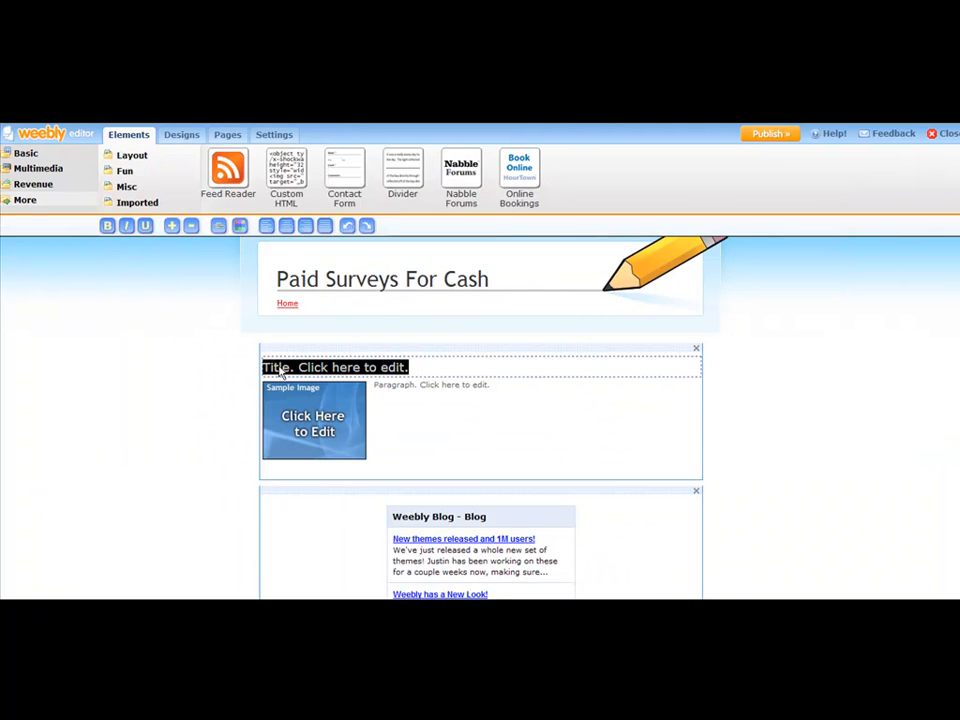
key("ctrl+v")
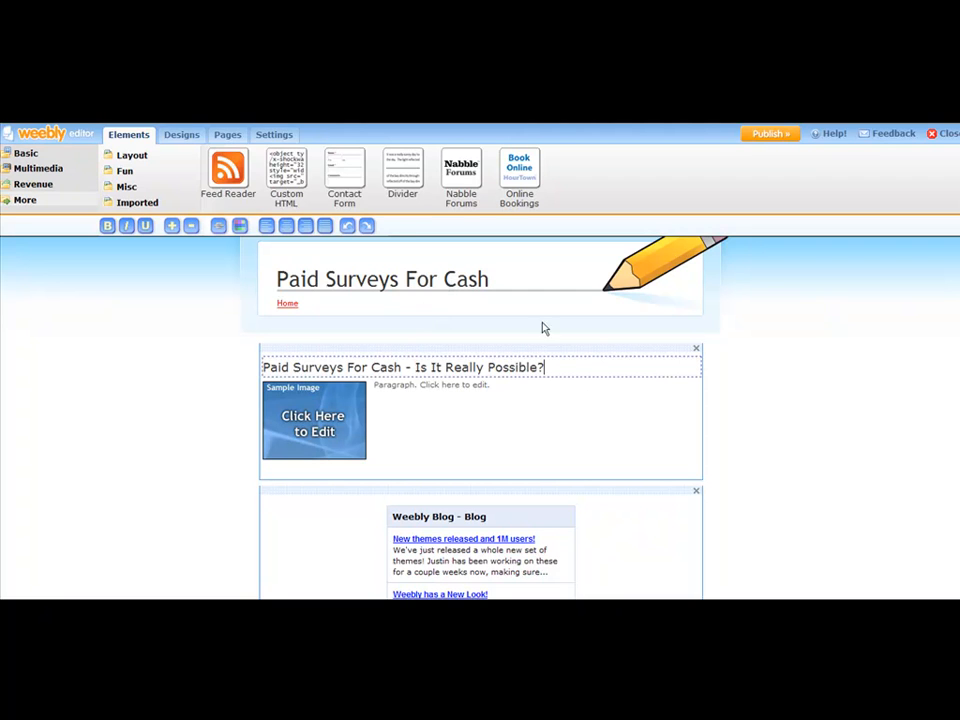
left_click_drag(566, 369, 604, 356)
Step: Cancel the sample-image upload dialog and open a new browser tab for sxc.hu
left_click(320, 430)
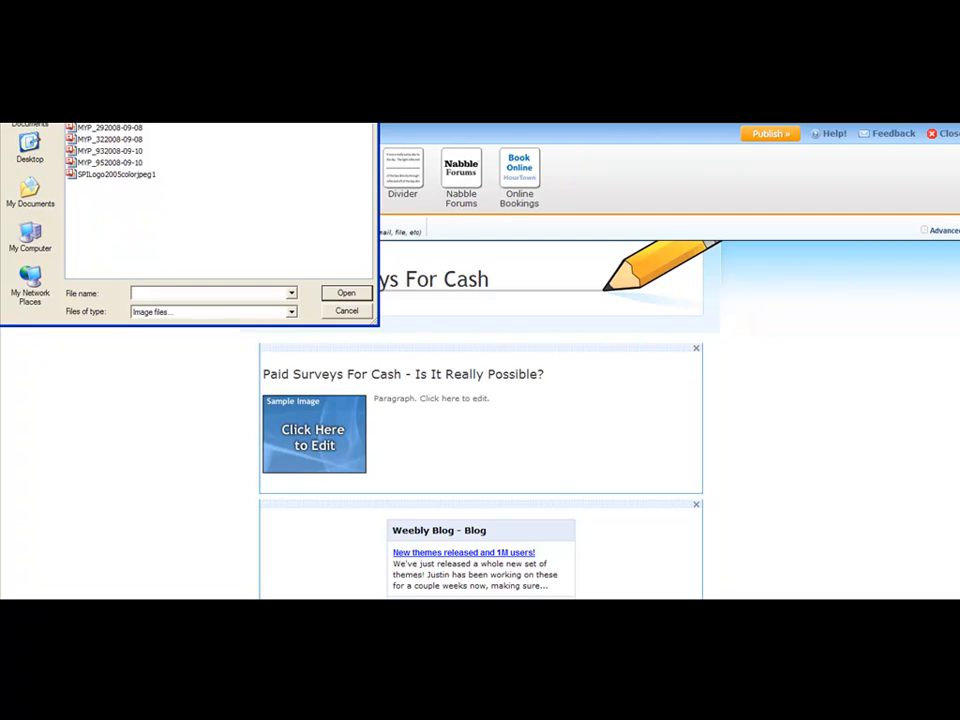
key("Escape")
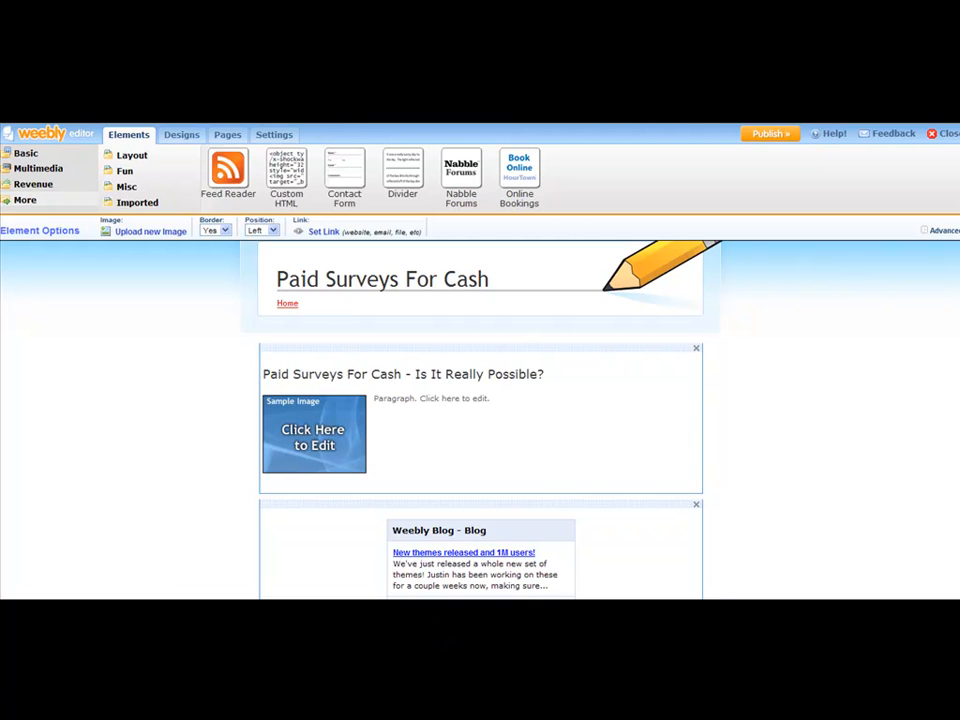
key("ctrl+t")
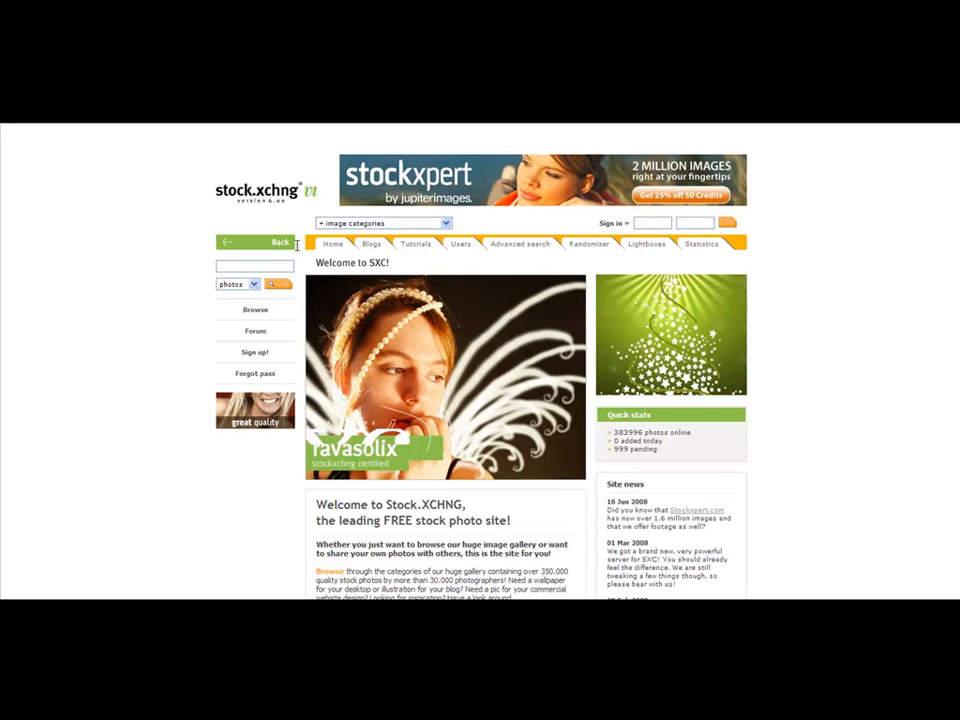
Step: Search Stock.xchng photos for 'money' and scroll through the results
type("money")
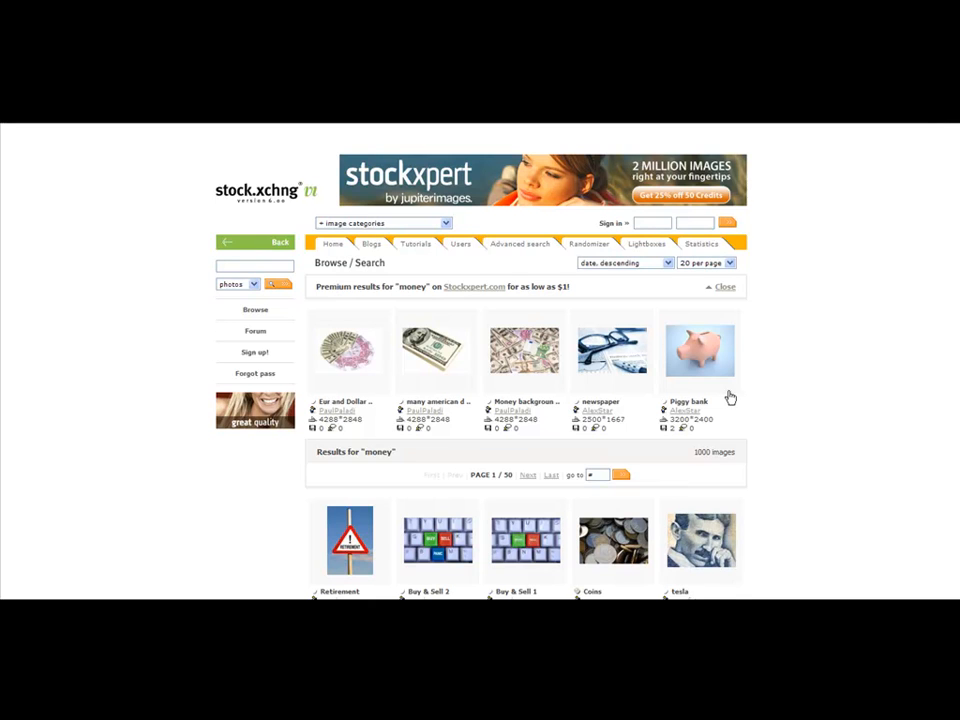
scroll(815, 353, "down", 2)
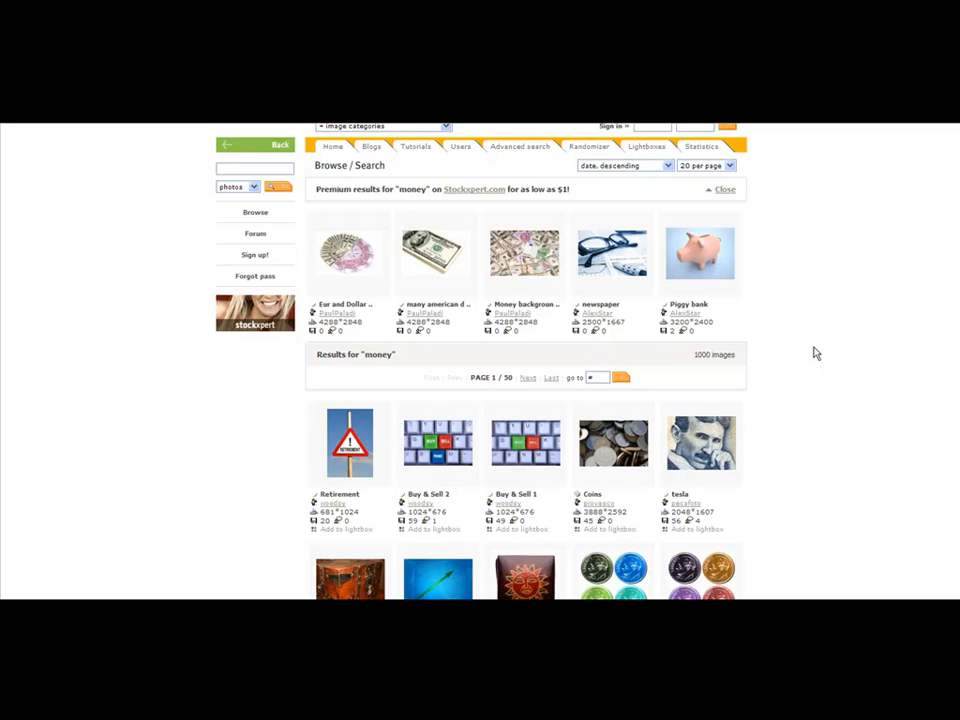
scroll(816, 353, "down", 3)
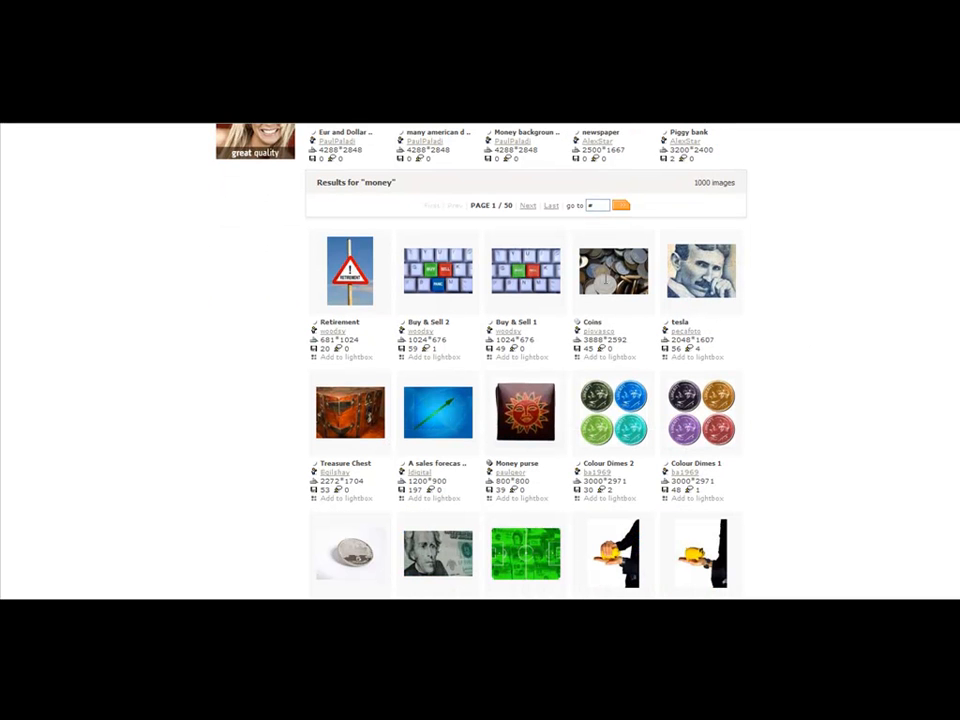
mouse_move(518, 270)
scroll(514, 302, "down", 5)
scroll(612, 345, "down", 1)
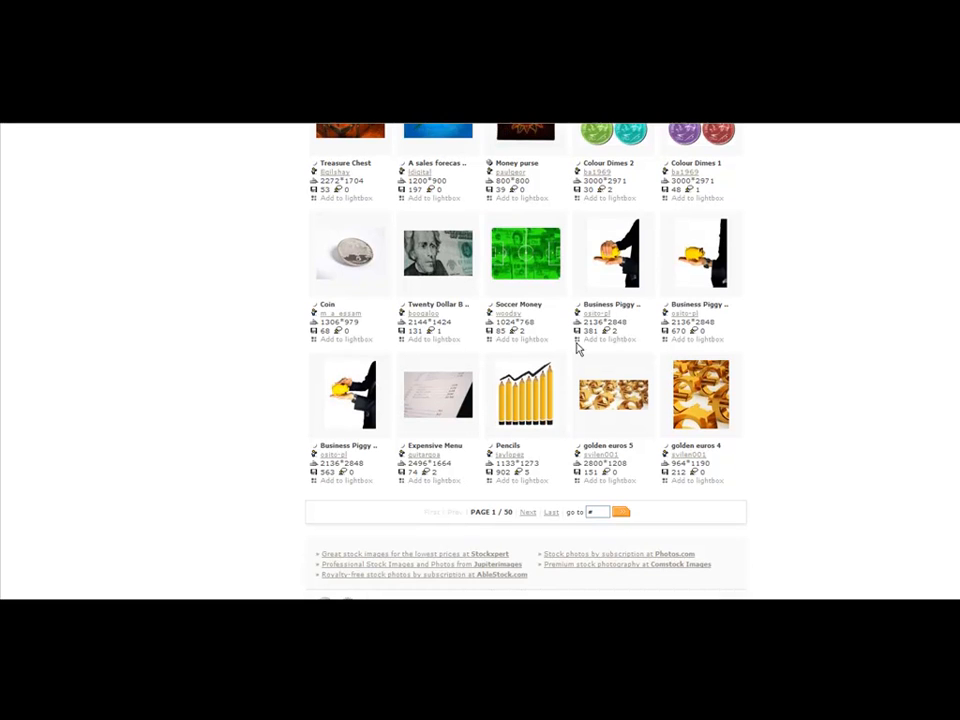
Step: Save the Twenty Dollar Bill Macro 2 photo to the computer as a JPEG
mouse_move(432, 254)
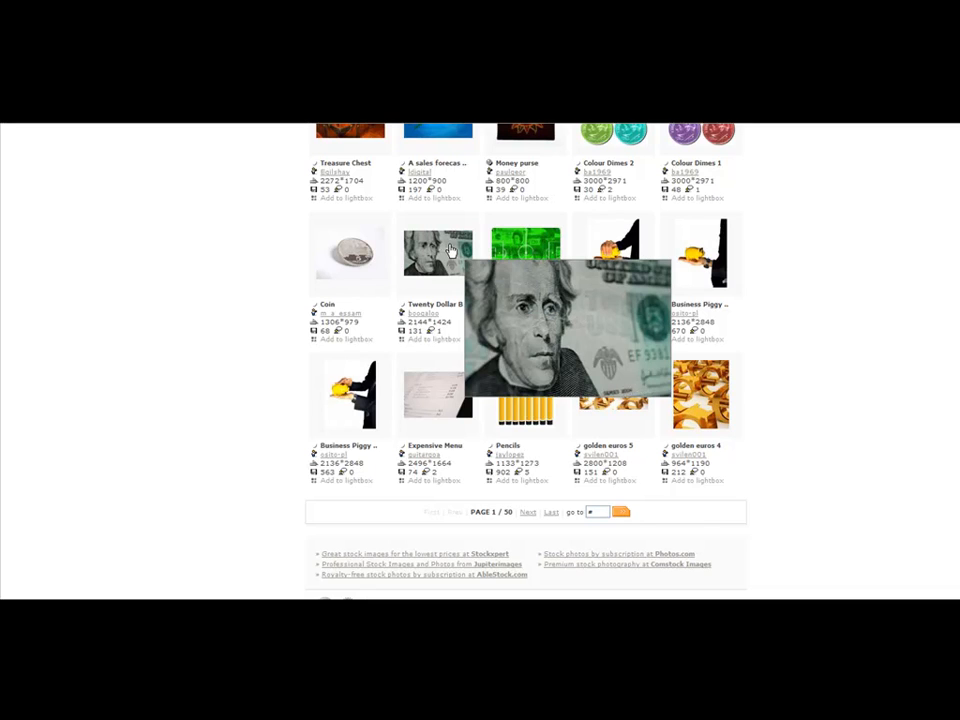
left_click(450, 250)
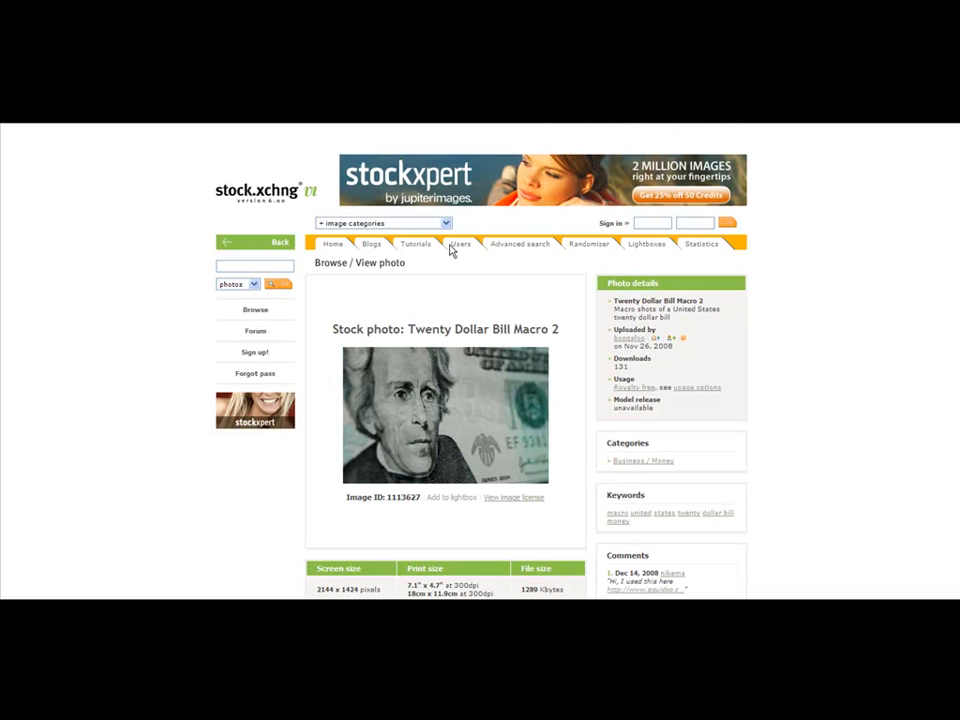
right_click(432, 445)
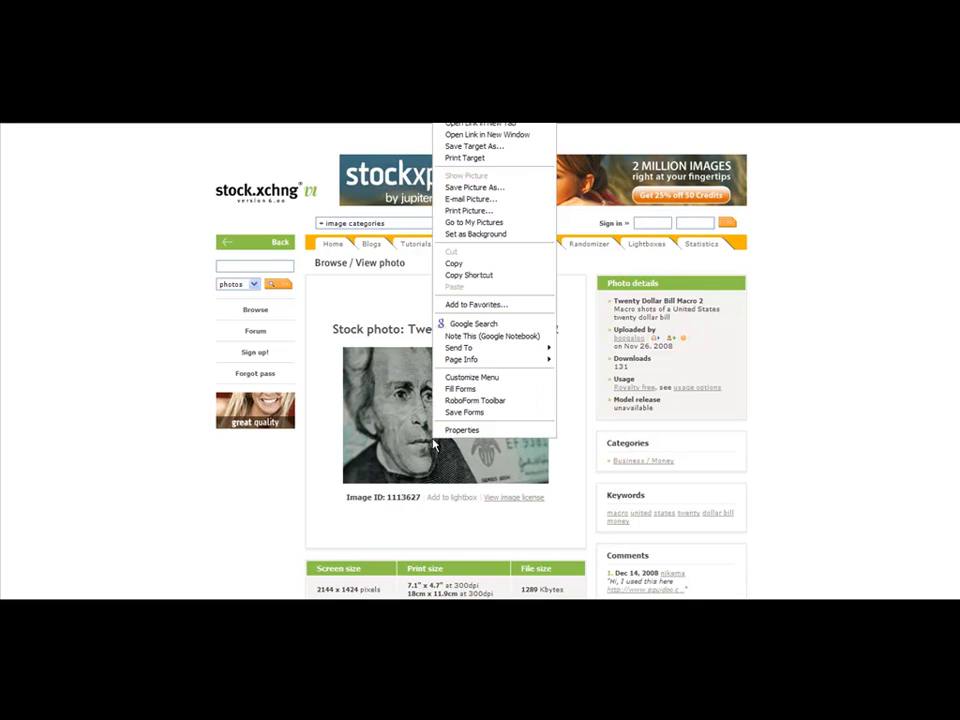
left_click(493, 188)
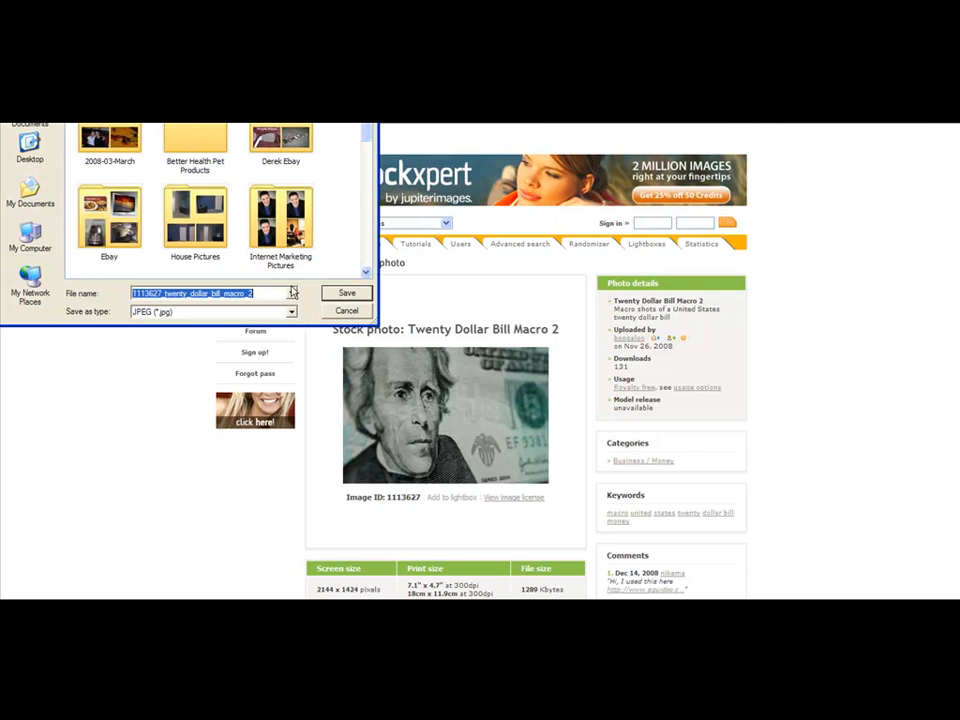
left_click(346, 293)
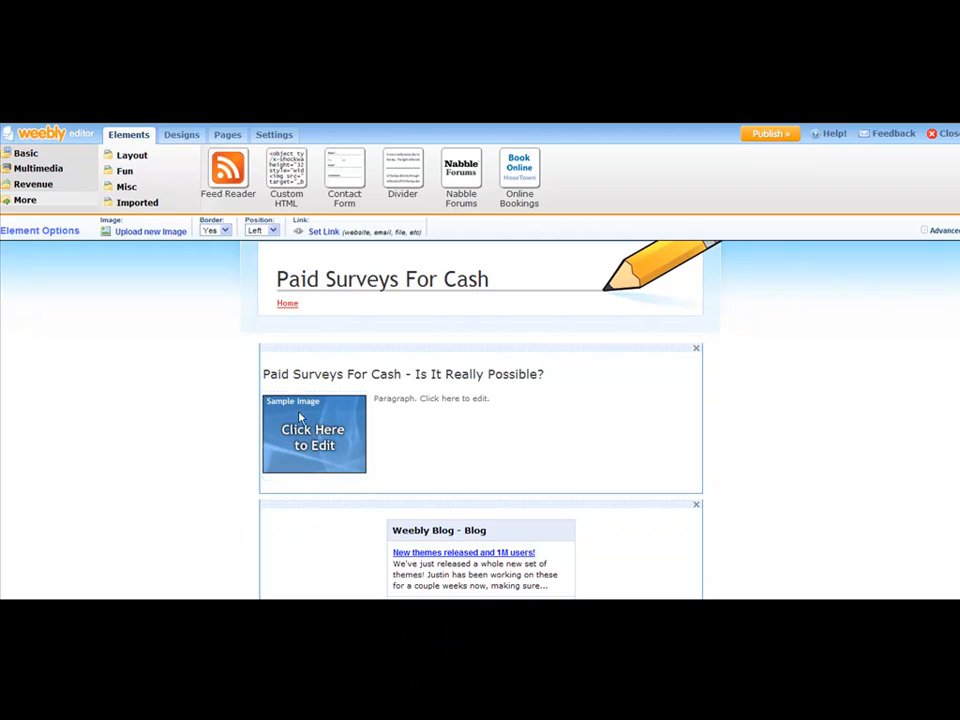
Step: Upload the saved twenty dollar bill photo into the picture block, replacing the sample image
left_click(148, 232)
scroll(352, 210, "down", 10)
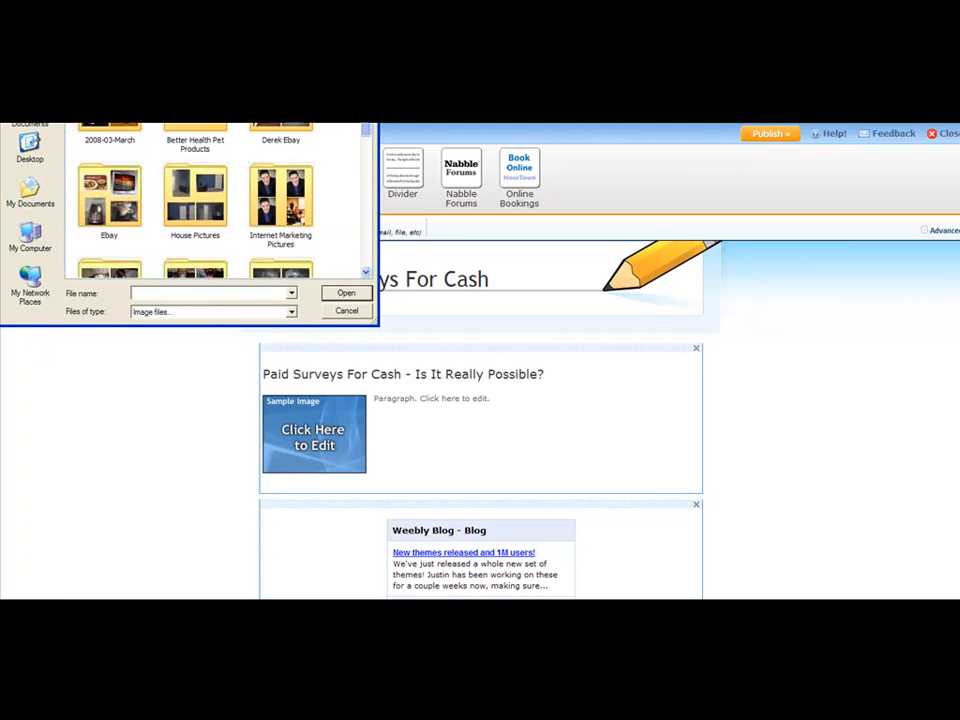
left_click(108, 140)
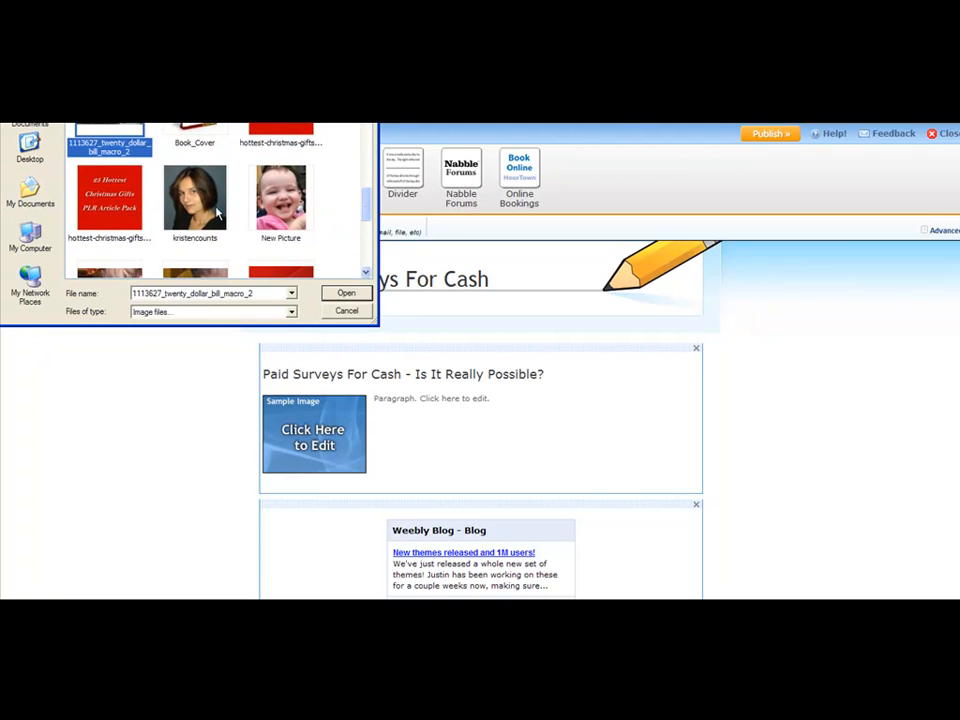
left_click(345, 292)
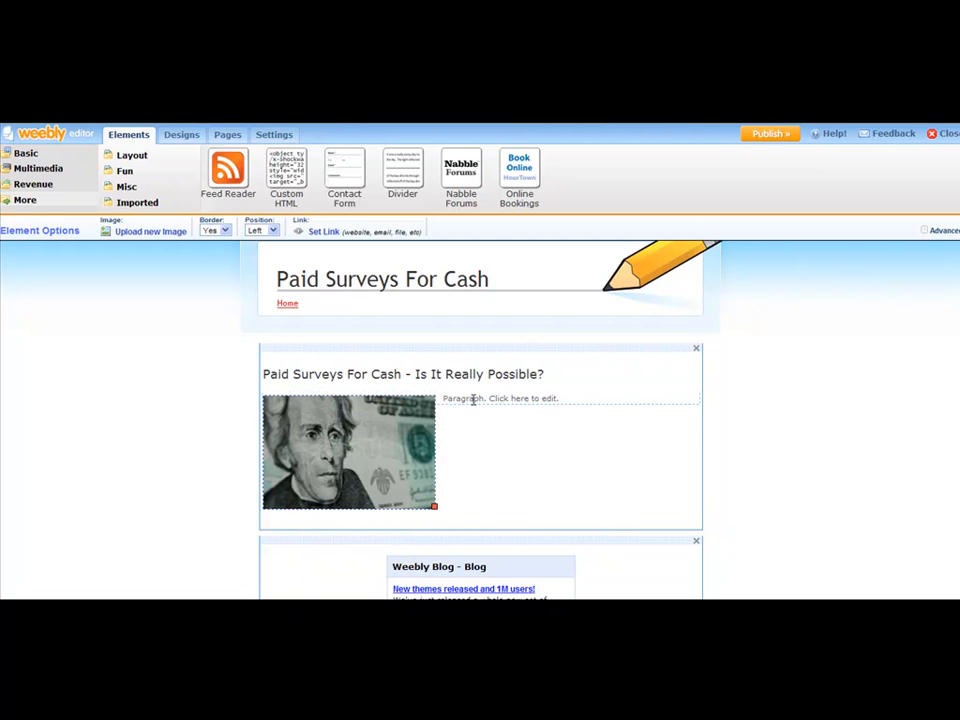
left_click(490, 399)
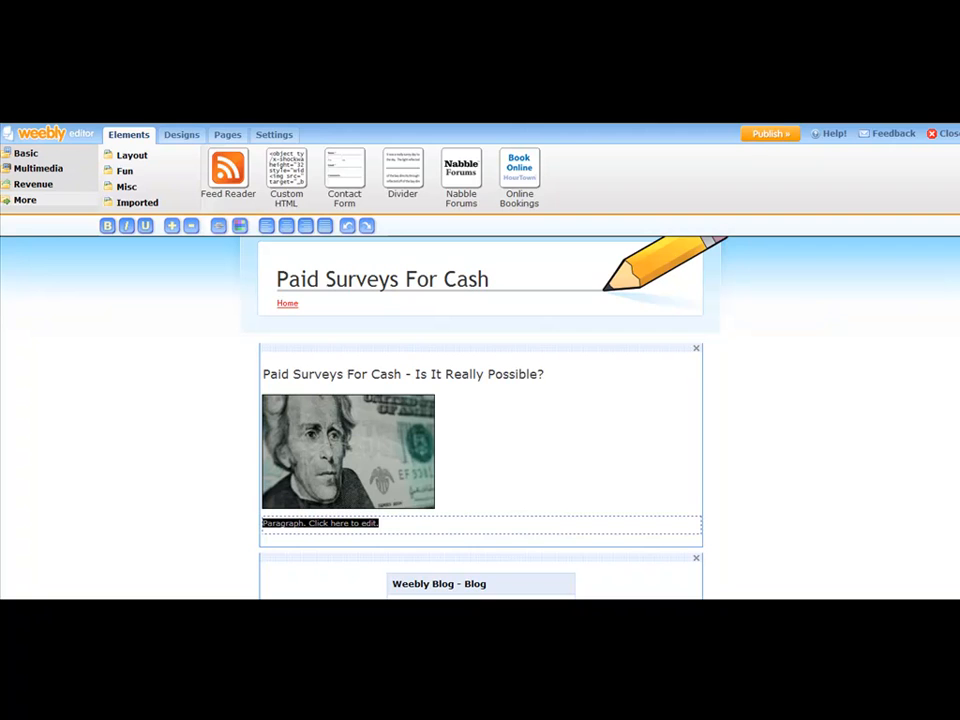
Step: Copy the five body paragraphs of the article from the article-1 notes in Notepad
left_click(560, 606)
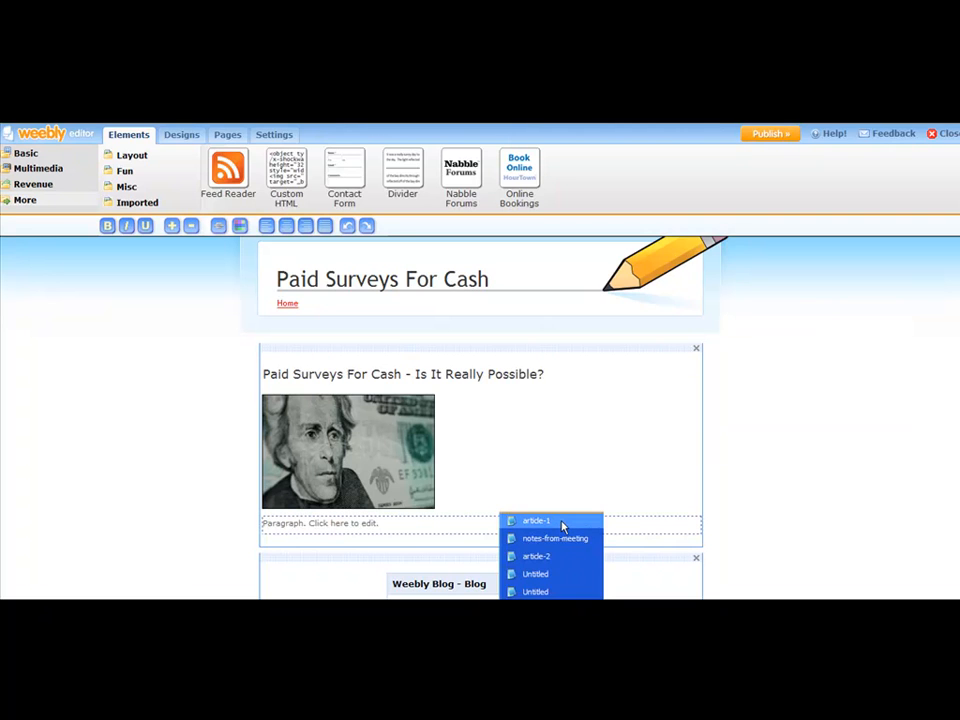
left_click(561, 520)
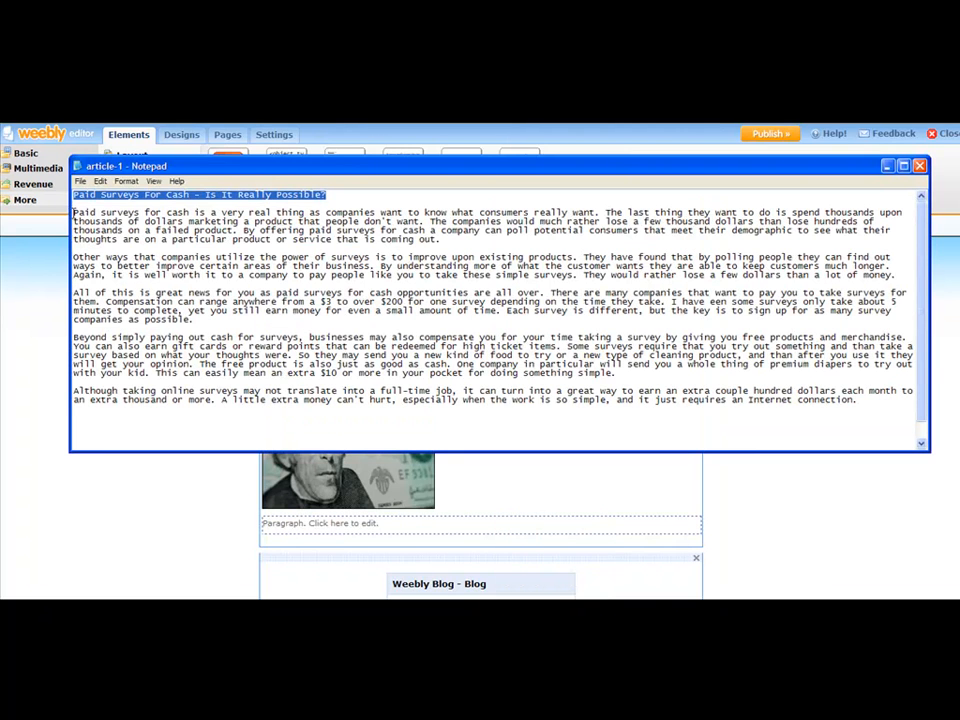
left_click(74, 213)
left_click_drag(74, 213, 885, 407)
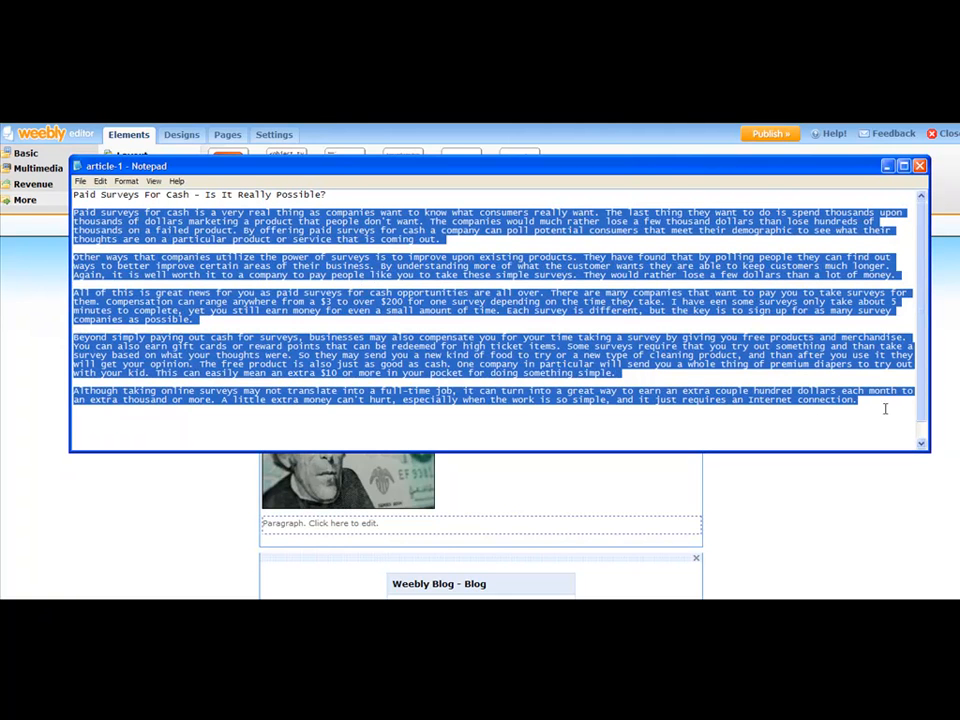
right_click(518, 345)
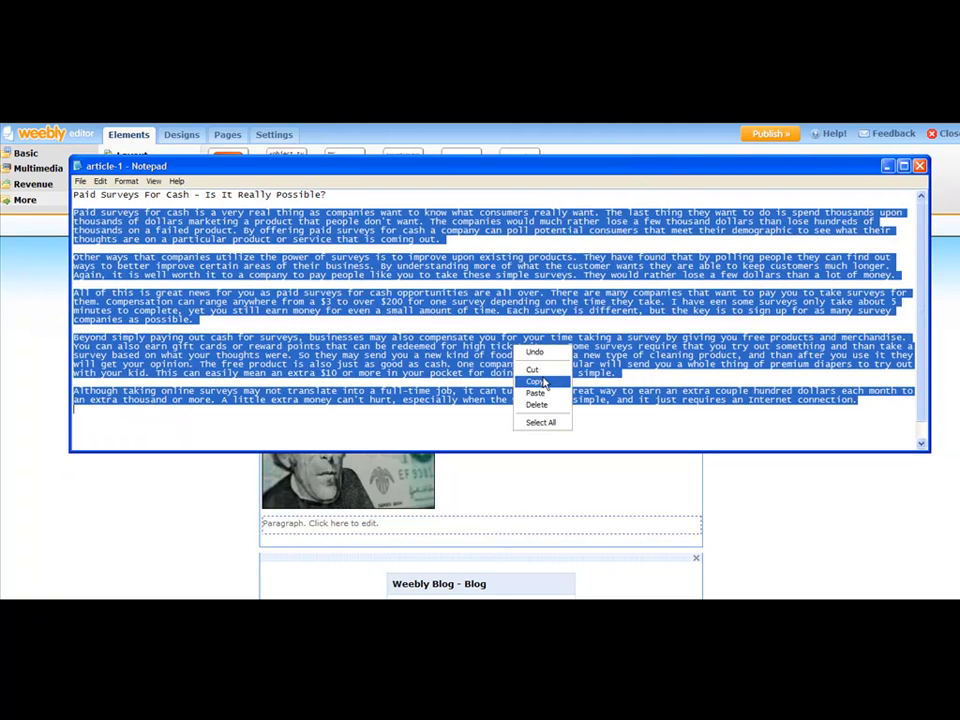
left_click(540, 377)
right_click(538, 354)
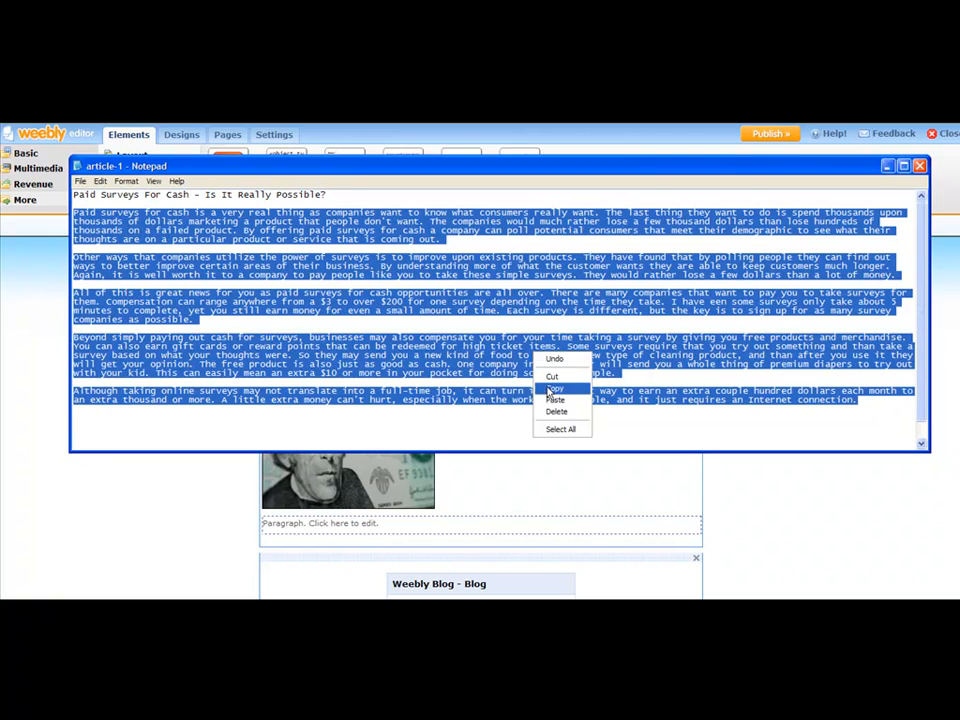
left_click(560, 388)
Step: Paste the copied paragraphs over Weebly's placeholder paragraph text
left_click(453, 529)
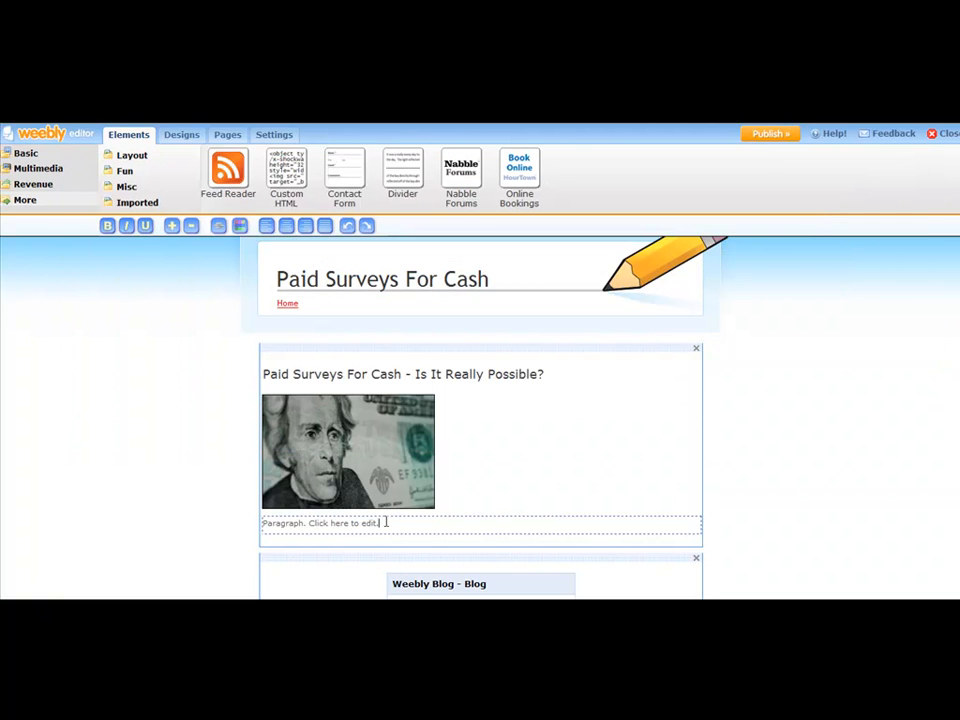
left_click_drag(386, 523, 258, 518)
right_click(290, 522)
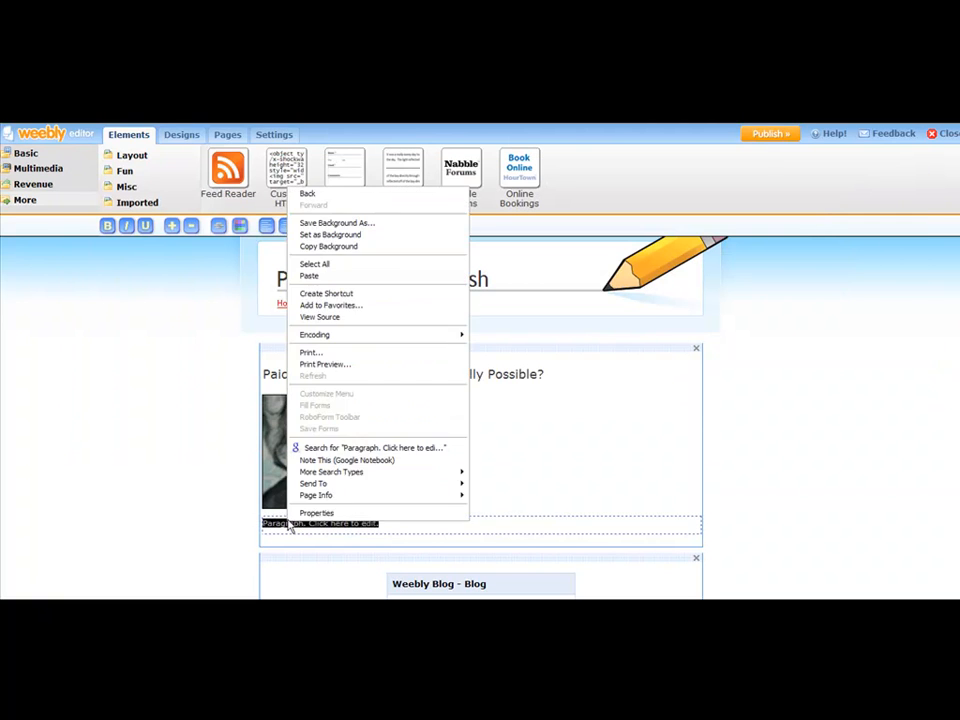
left_click(329, 277)
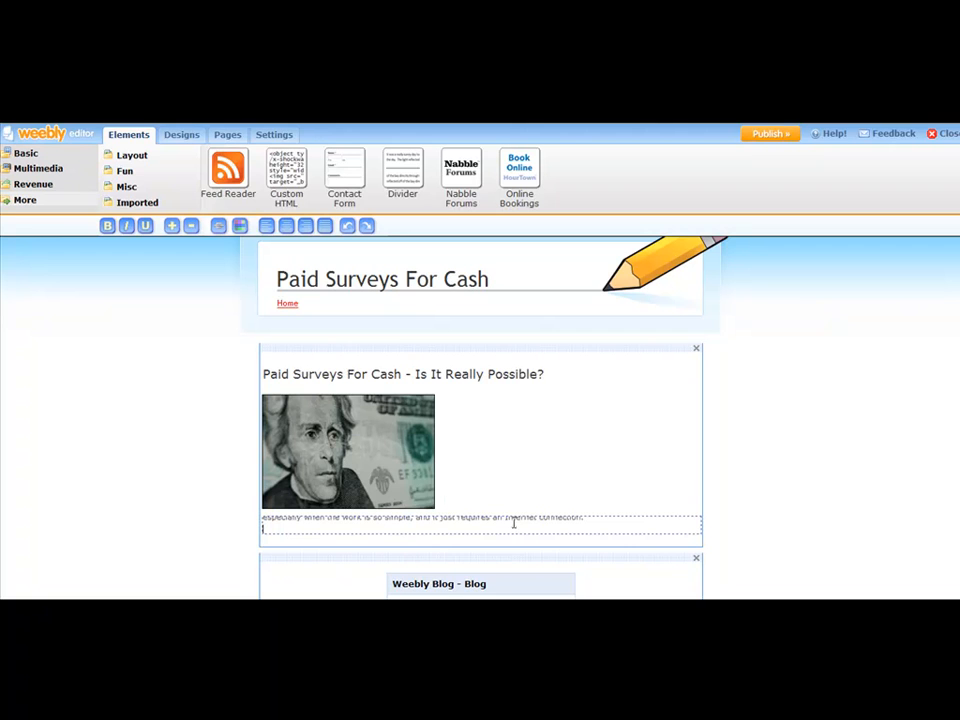
left_click(467, 333)
Step: Review the pasted article text in edit mode, scrolling through its paragraphs
scroll(616, 415, "down", 4)
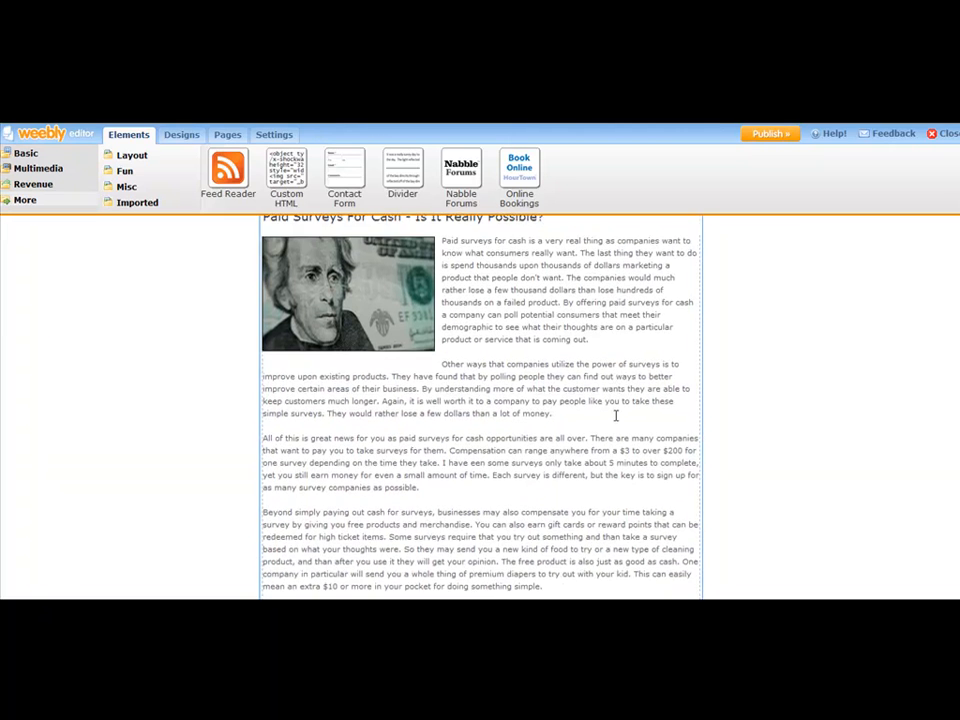
scroll(615, 400, "up", 4)
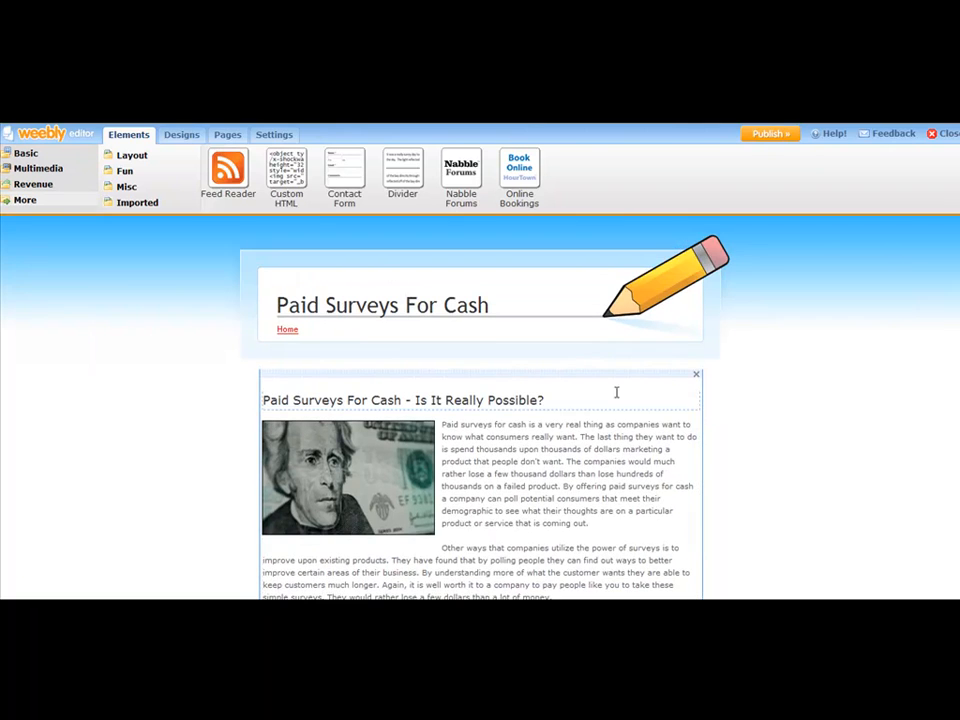
scroll(614, 386, "down", 1)
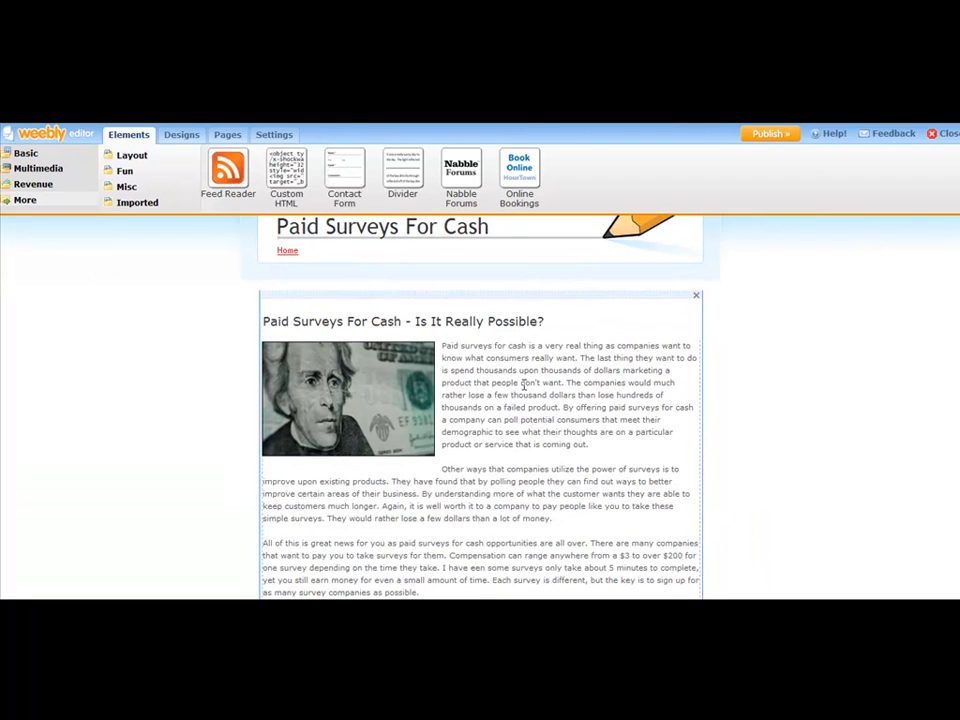
left_click(587, 390)
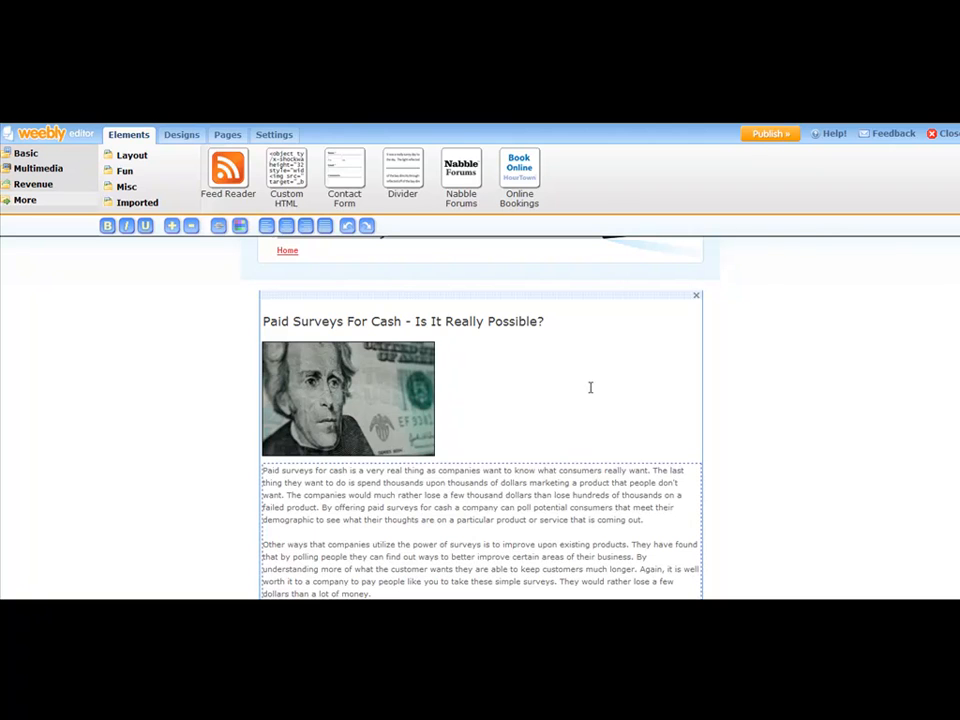
scroll(486, 428, "down", 2)
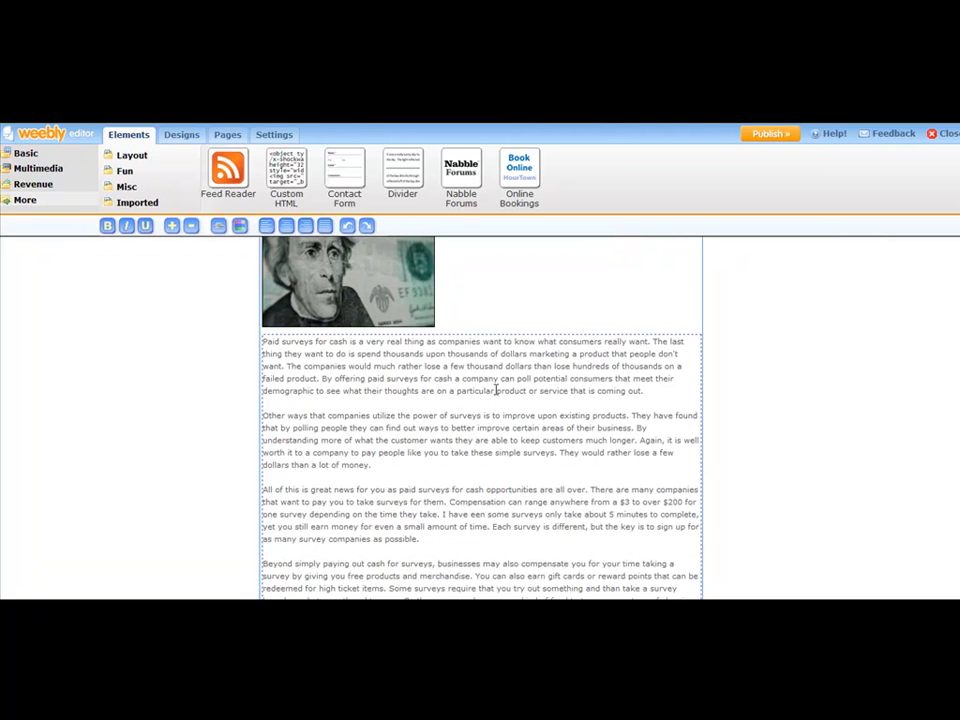
scroll(500, 362, "down", 2)
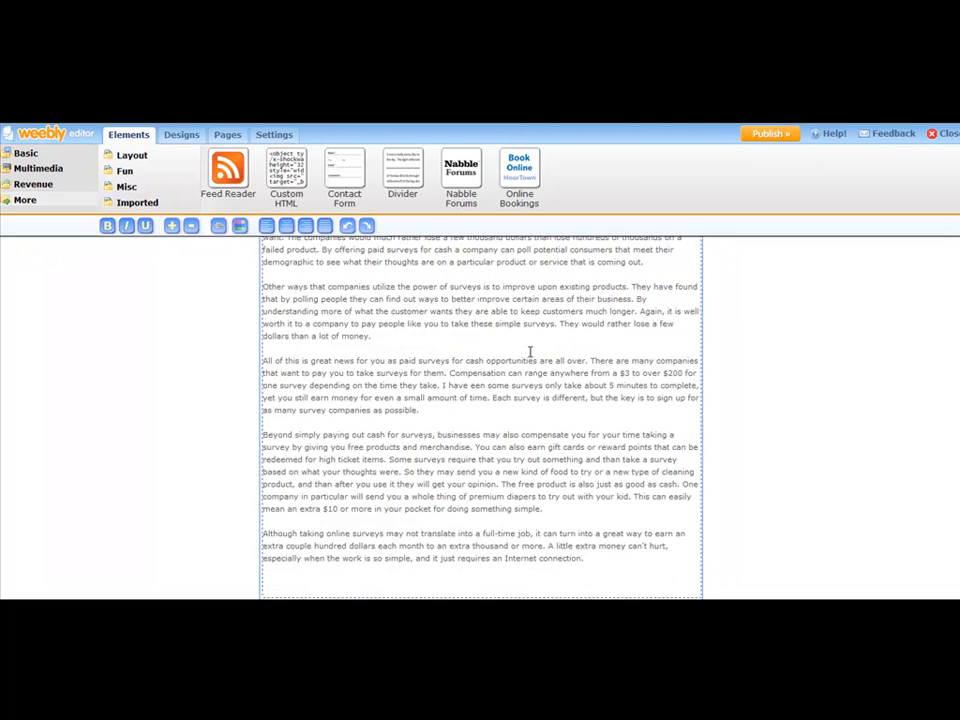
double_click(400, 409)
left_click(474, 418)
scroll(482, 395, "up", 4)
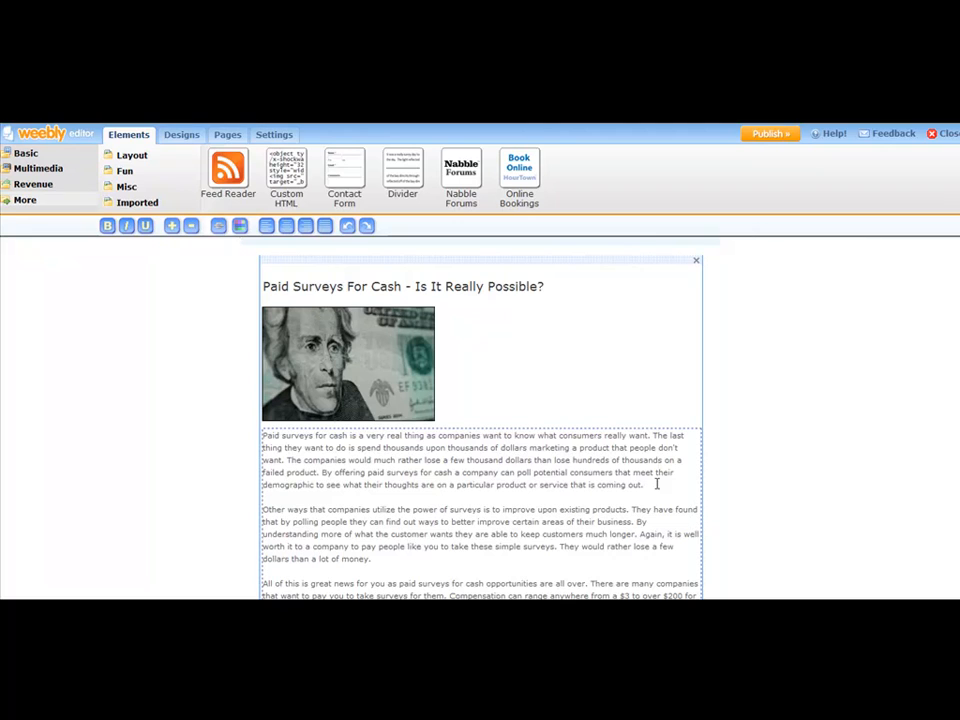
Step: Type 'Click Here To Discover The Truth Behind Making Money Online With Surveys' after the first paragraph and bold it
key("Return")
key("Return")
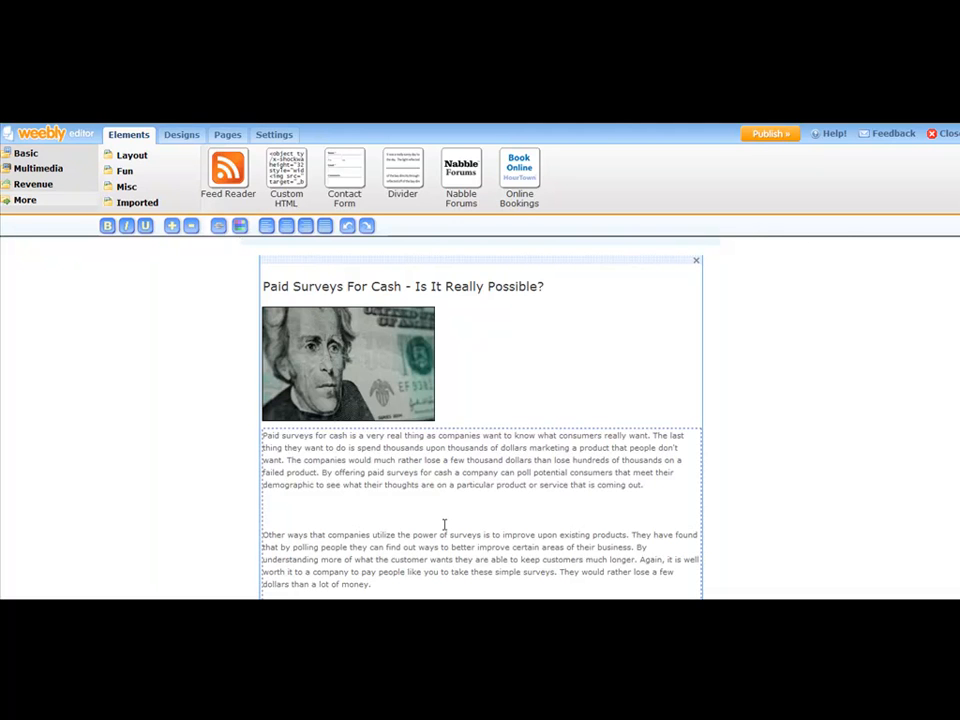
type("Click Here To Discover The Truth Behind Making Money Online With Surveys")
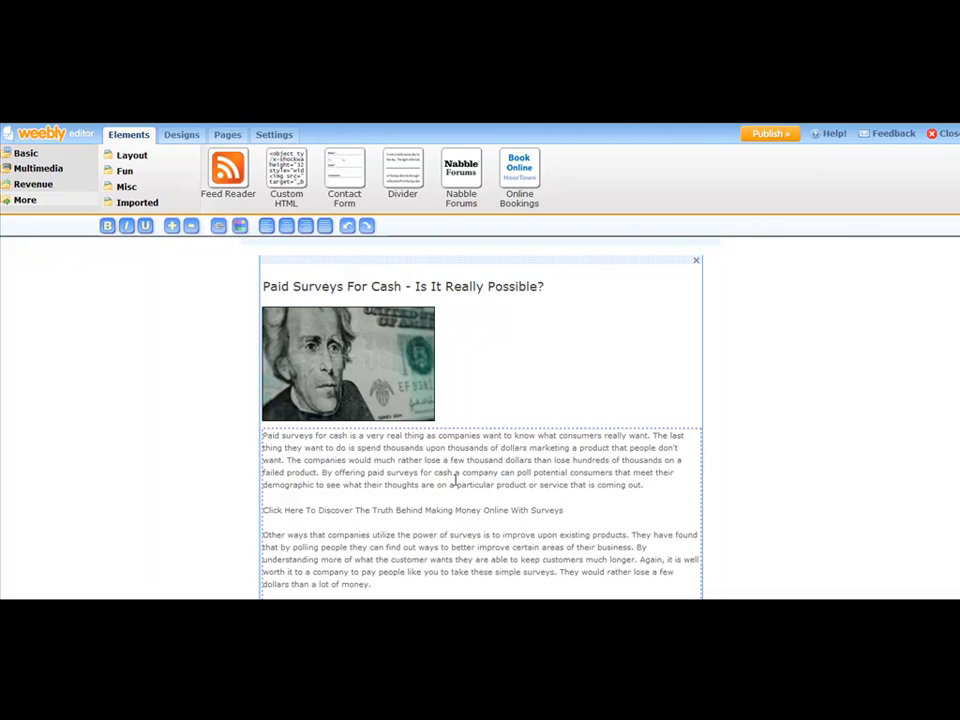
left_click_drag(566, 510, 267, 497)
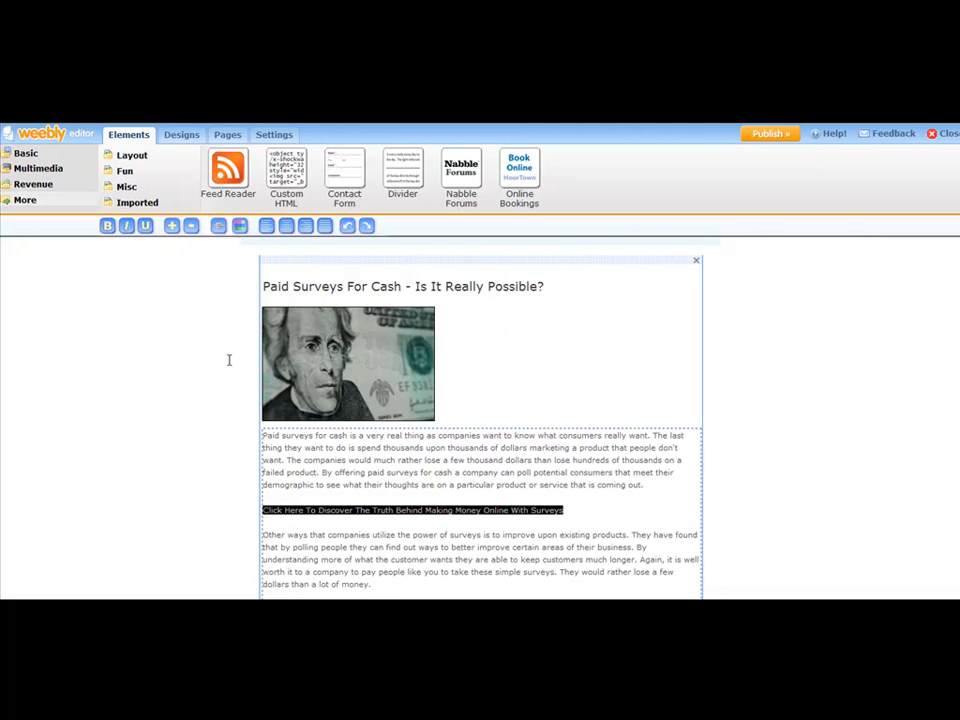
left_click(107, 227)
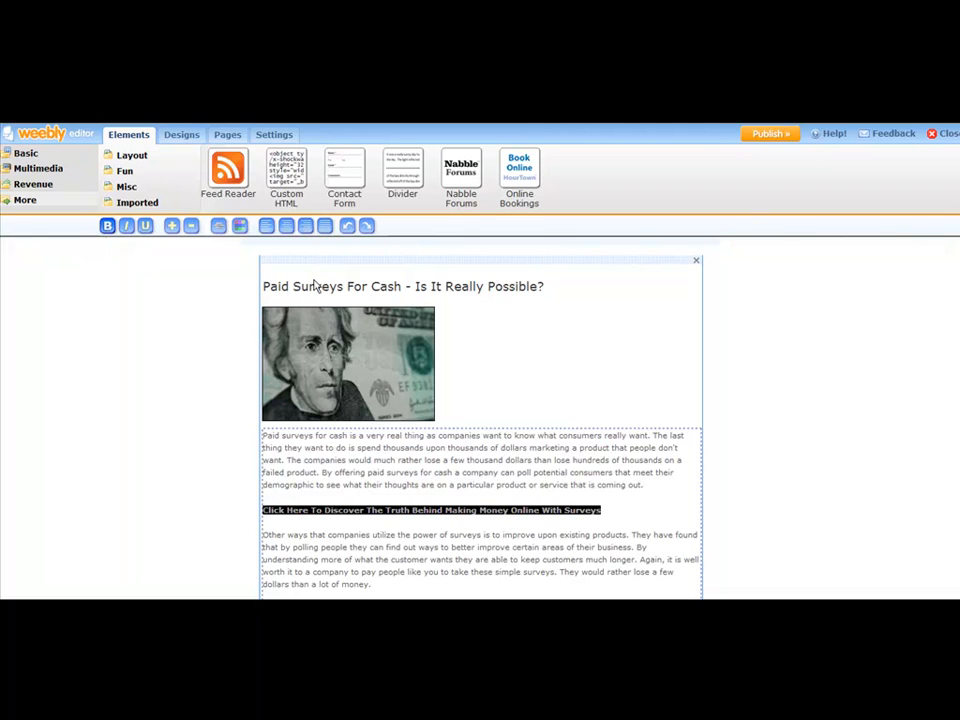
left_click(218, 228)
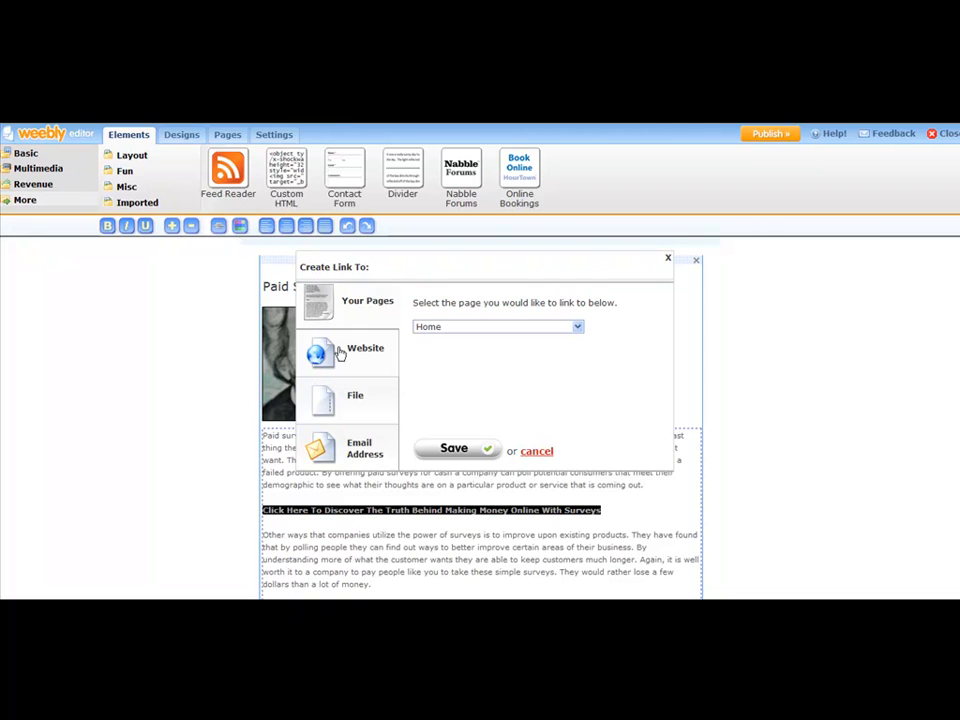
left_click(340, 354)
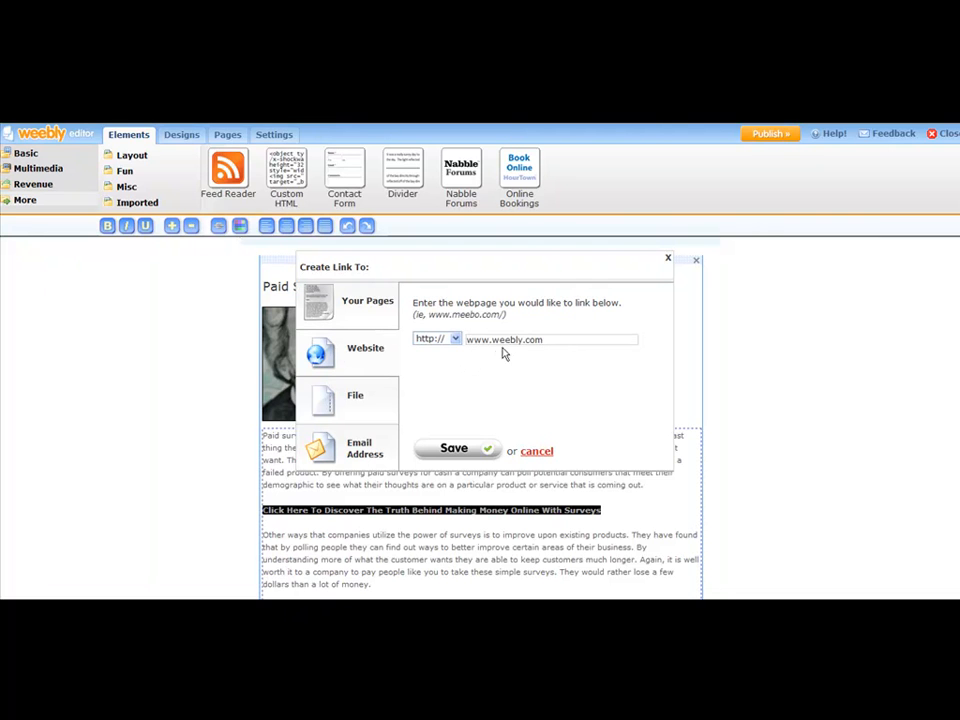
left_click(557, 605)
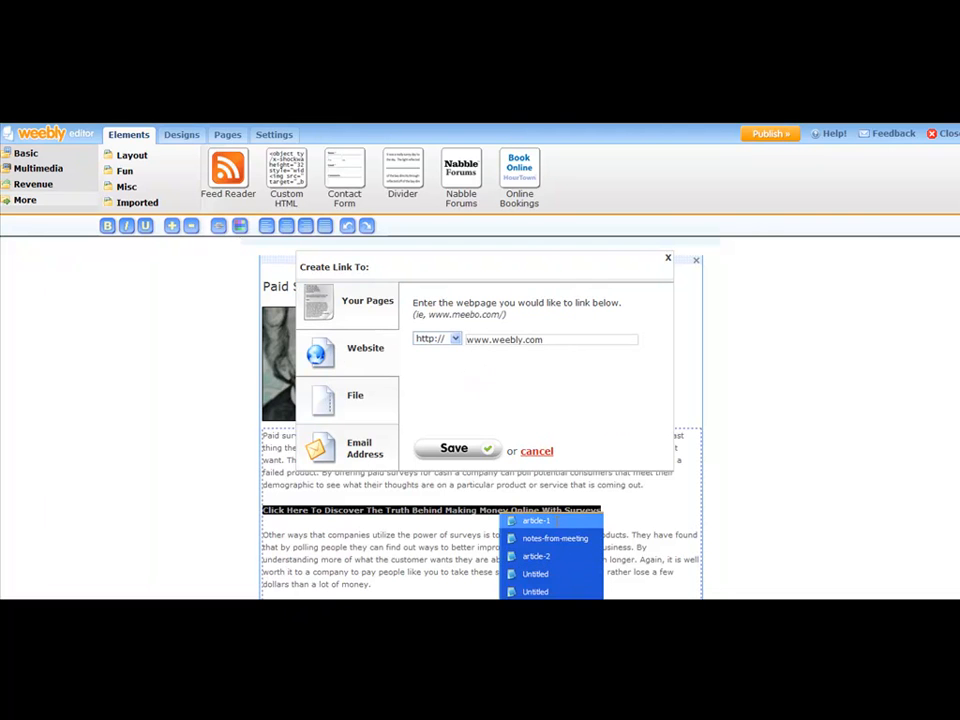
left_click(540, 518)
left_click(236, 435)
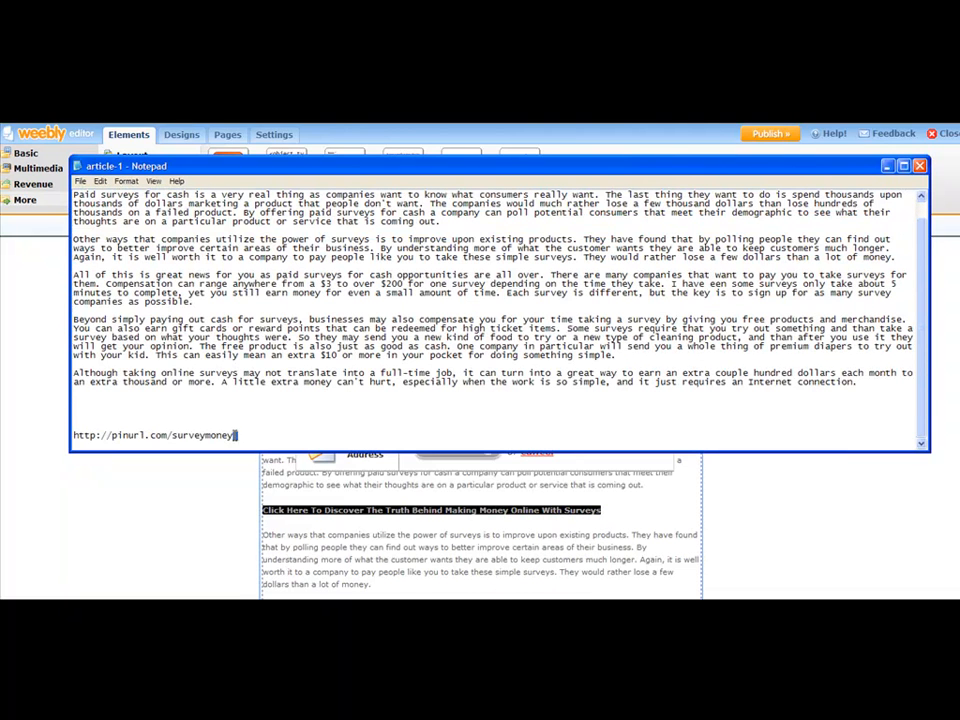
left_click_drag(236, 435, 80, 436)
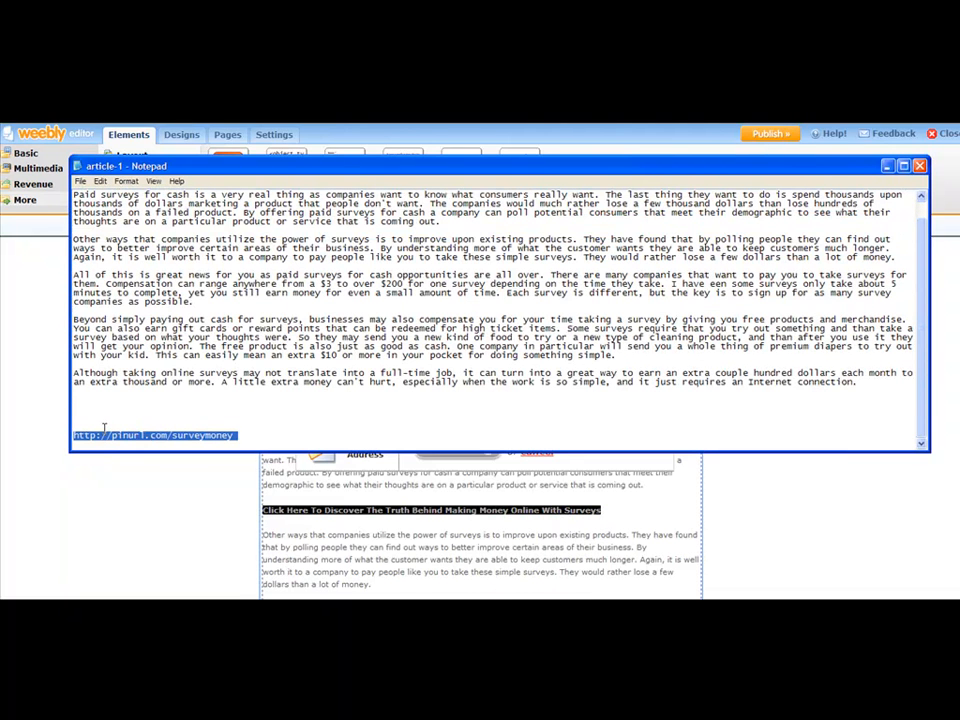
left_click(210, 463)
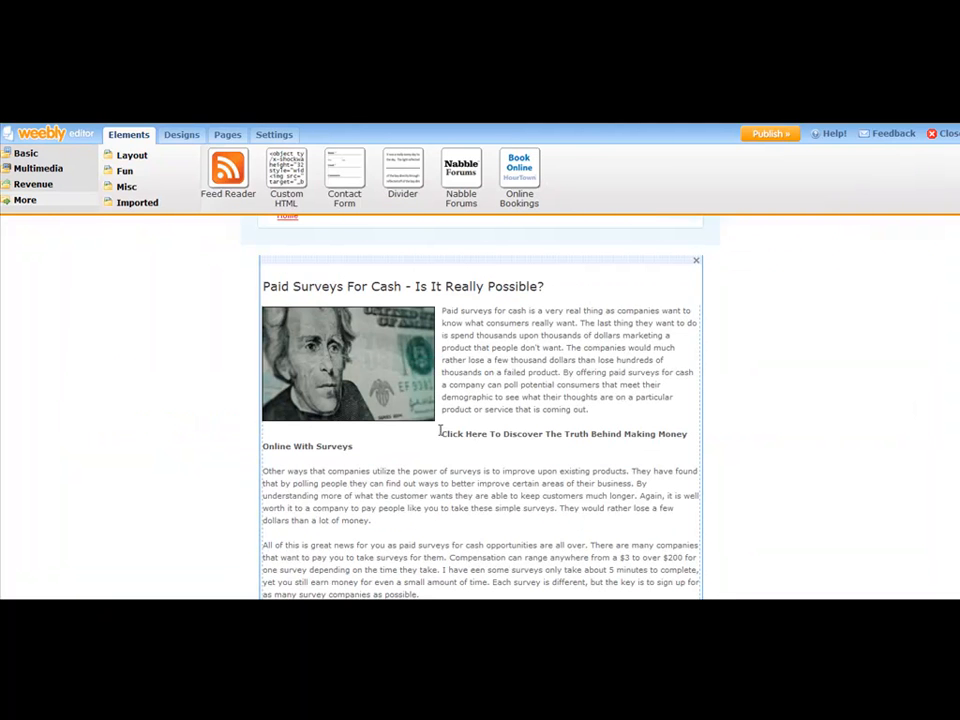
left_click(584, 404)
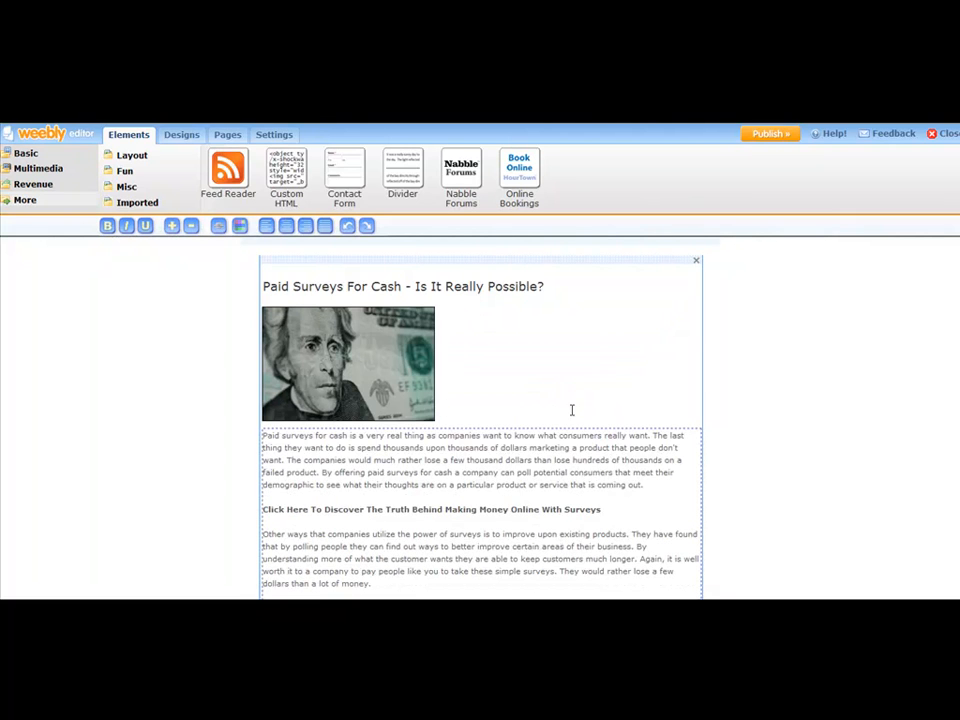
left_click_drag(602, 509, 279, 513)
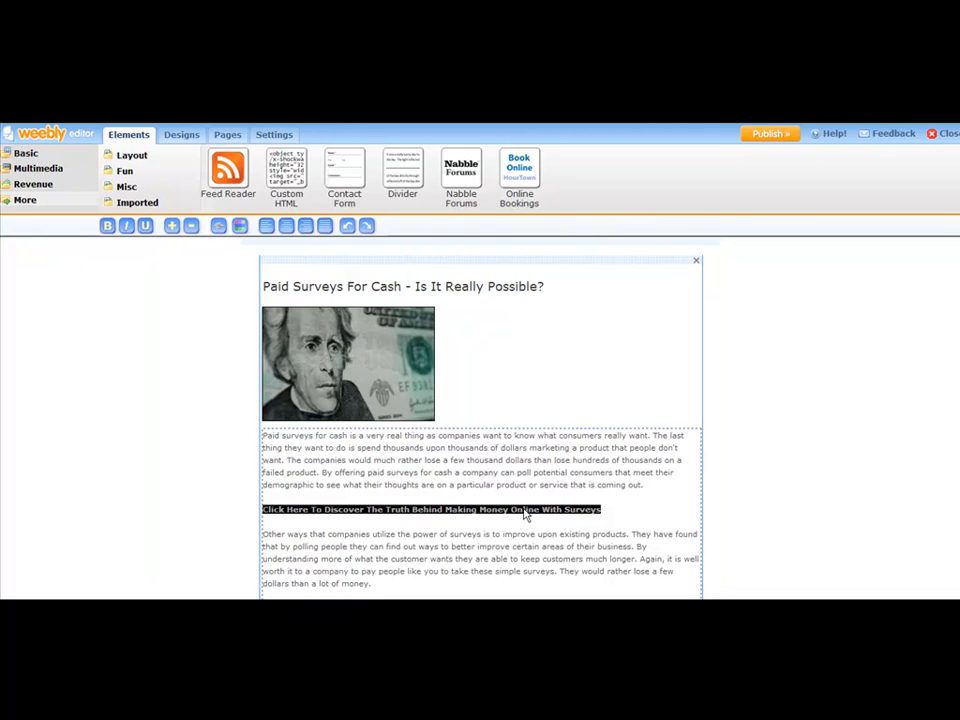
Step: Abandon the website link attempt, dismiss the Oops error, and re-enter the article text
left_click(219, 229)
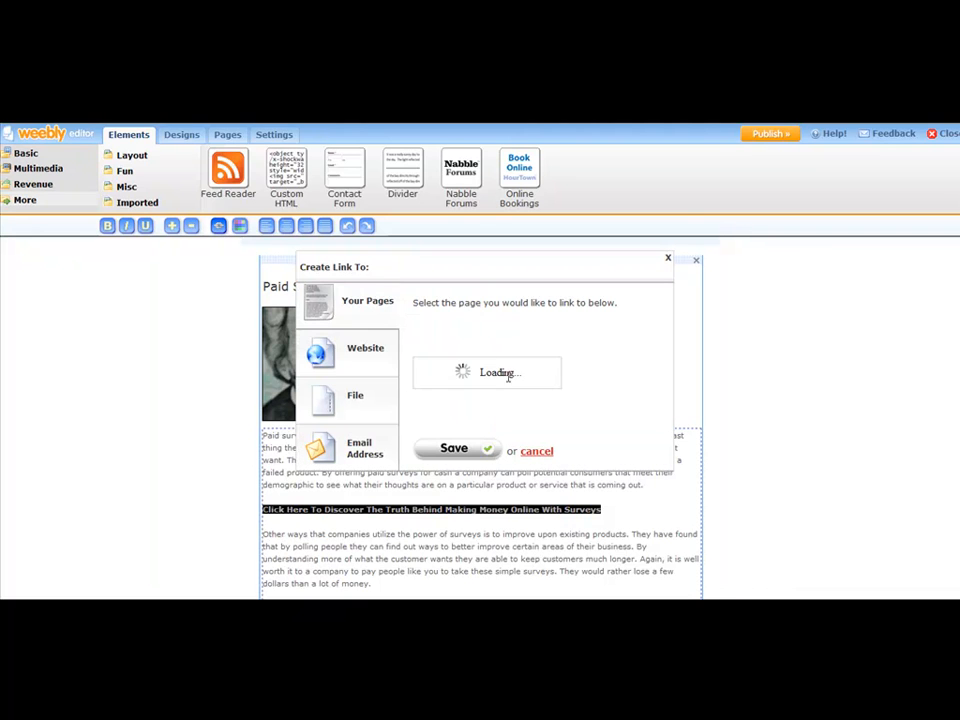
left_click(343, 347)
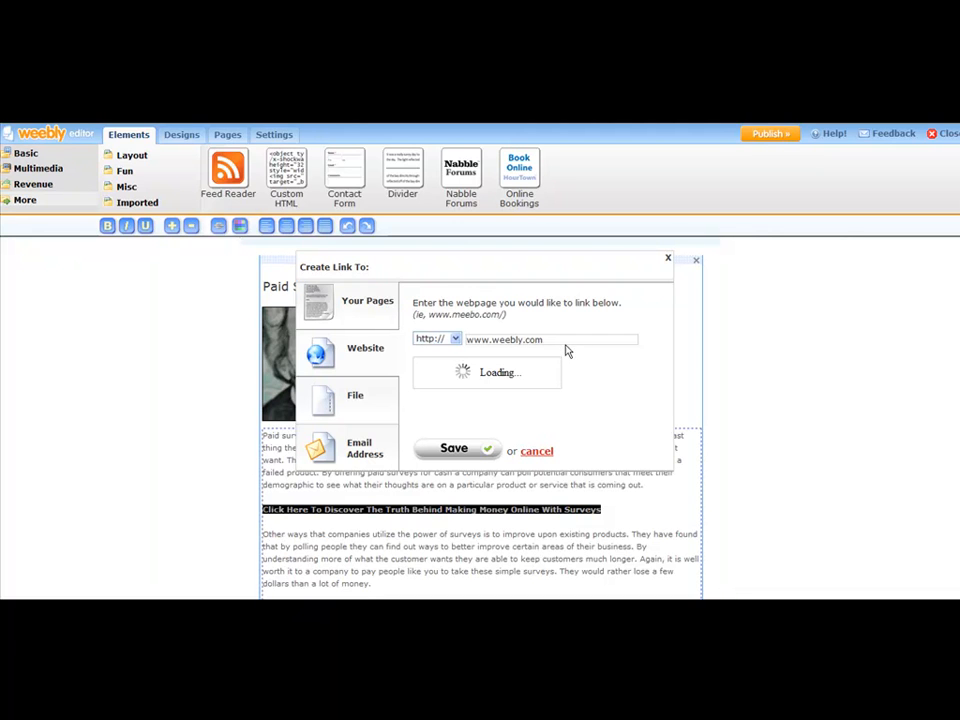
left_click_drag(565, 341, 455, 340)
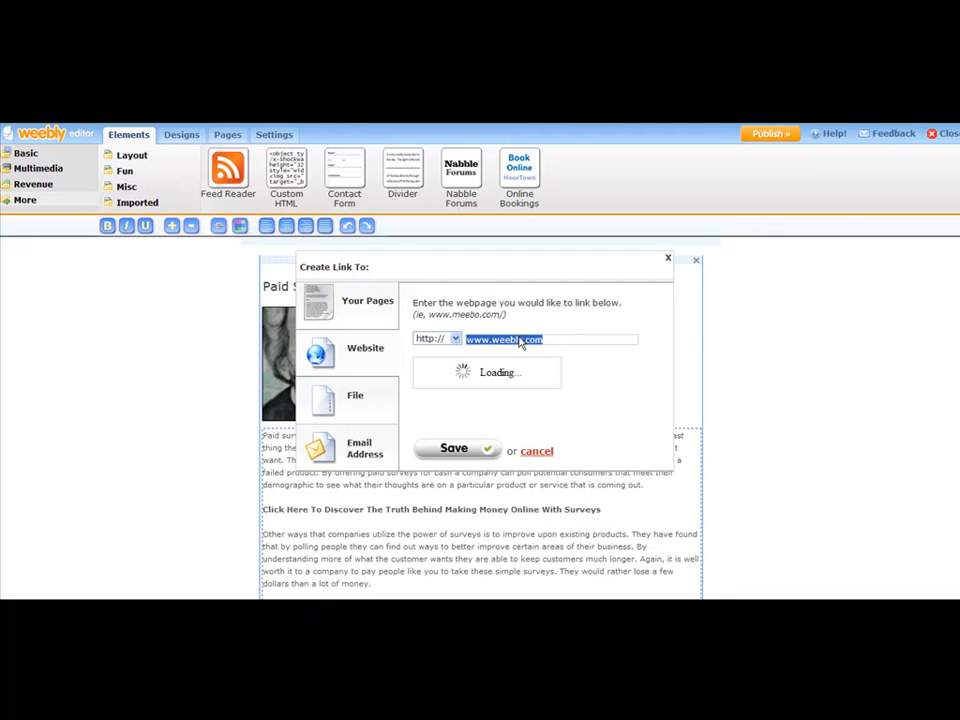
key("BackSpace")
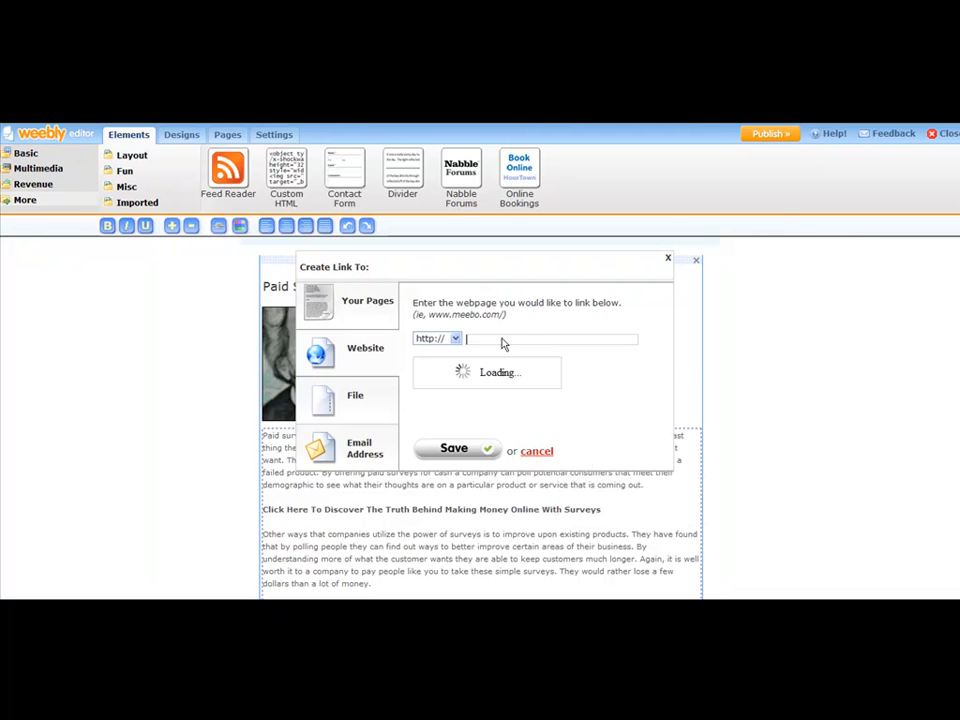
right_click(503, 340)
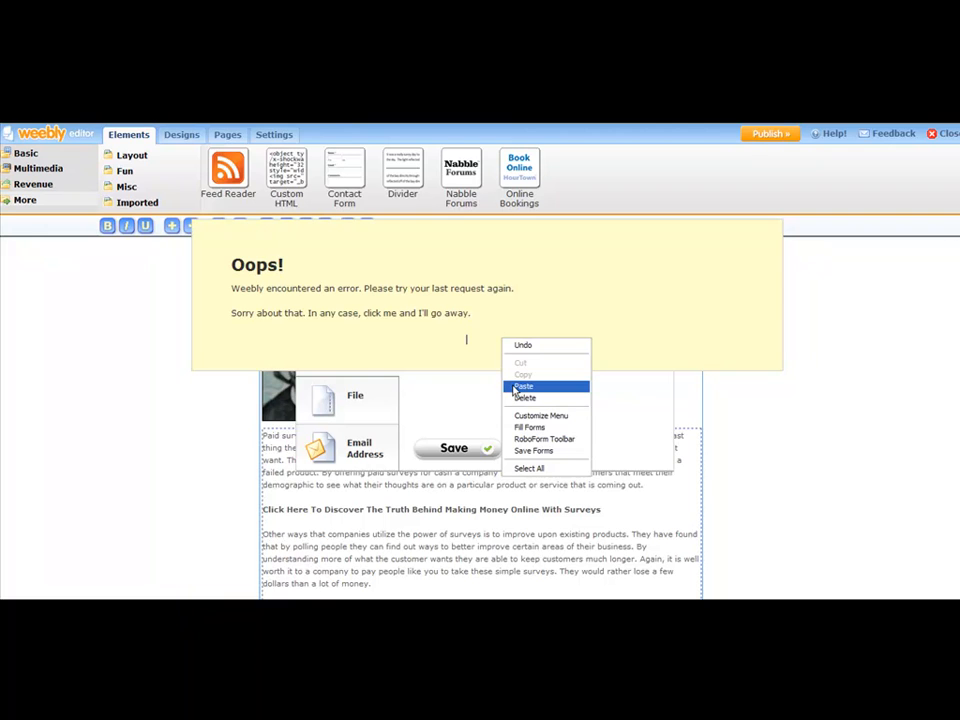
left_click(484, 312)
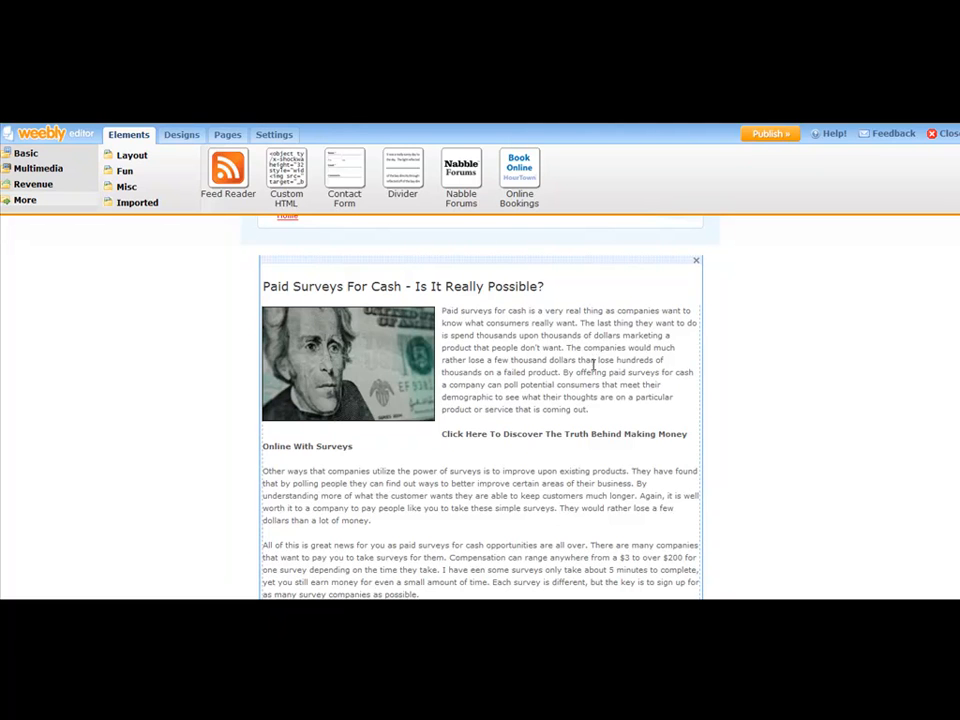
left_click(512, 357)
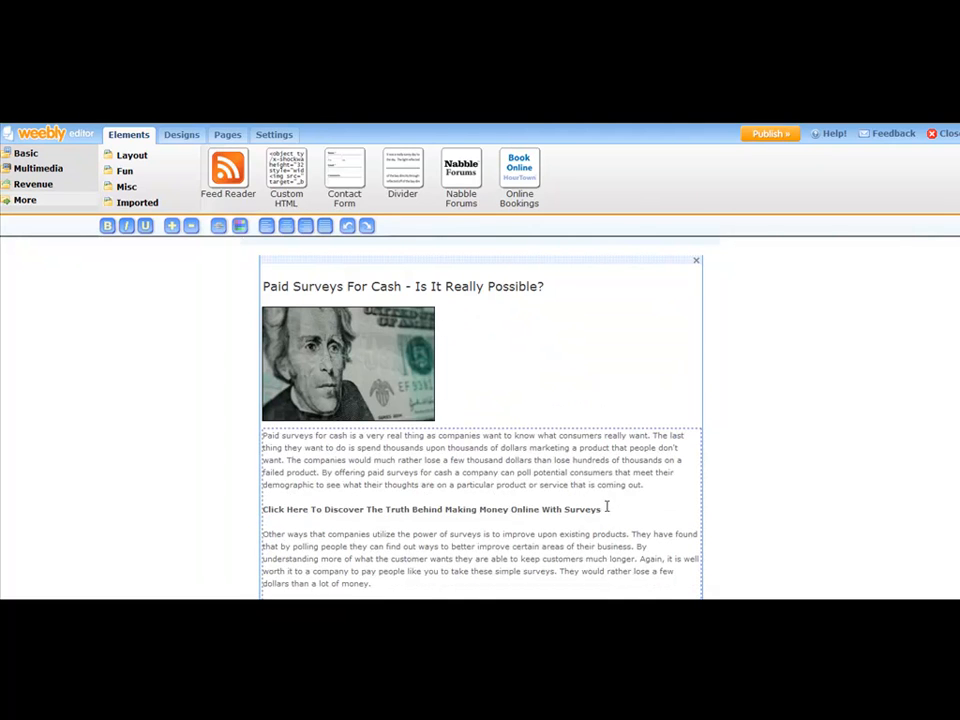
Step: Start a Website link on the 'Click Here To Discover…' line, pasting the survey URL from the notes
left_click_drag(607, 510, 262, 511)
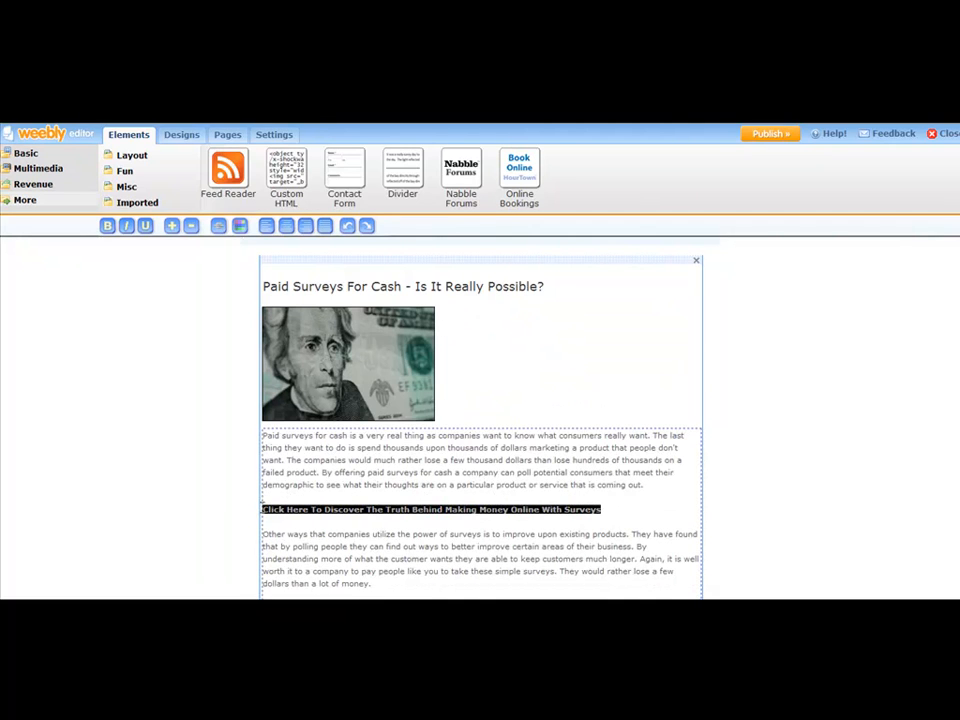
left_click(219, 226)
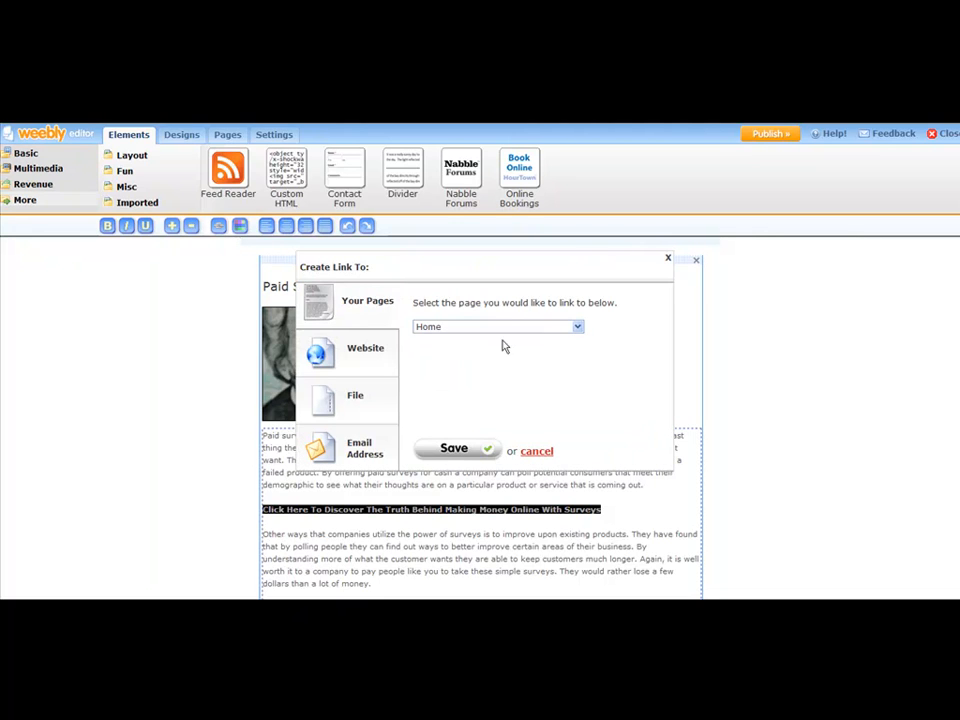
left_click(362, 348)
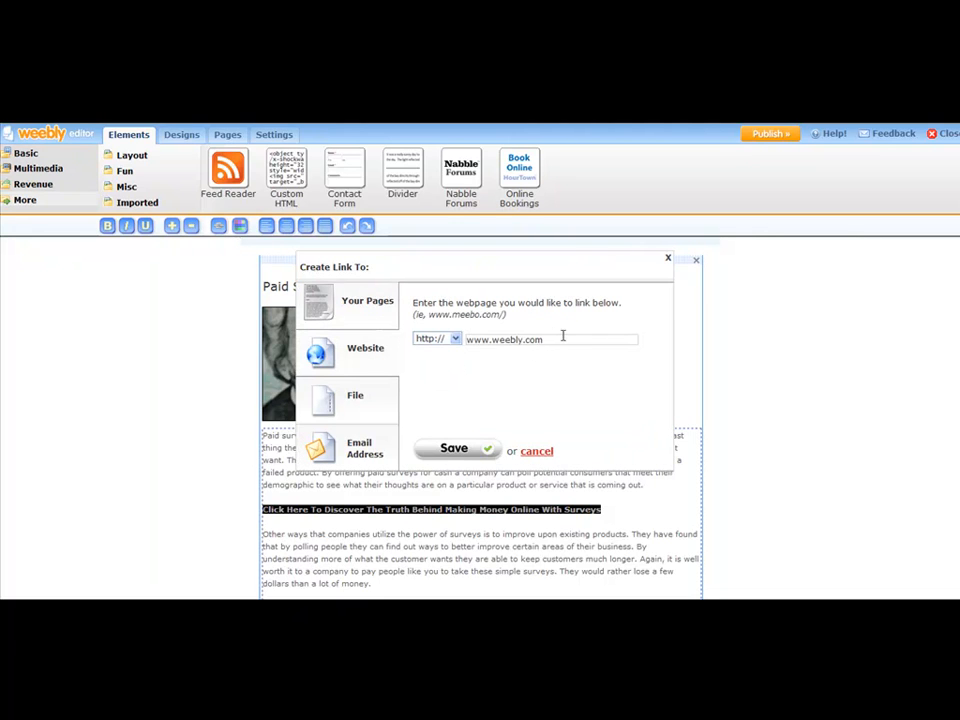
key("BackSpace")
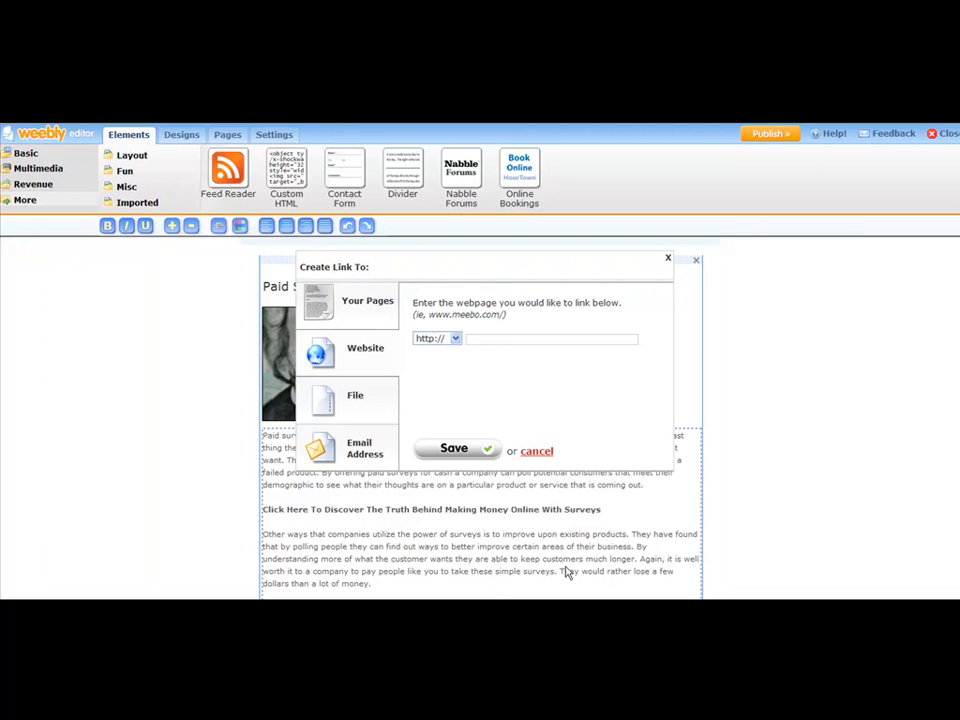
left_click(562, 608)
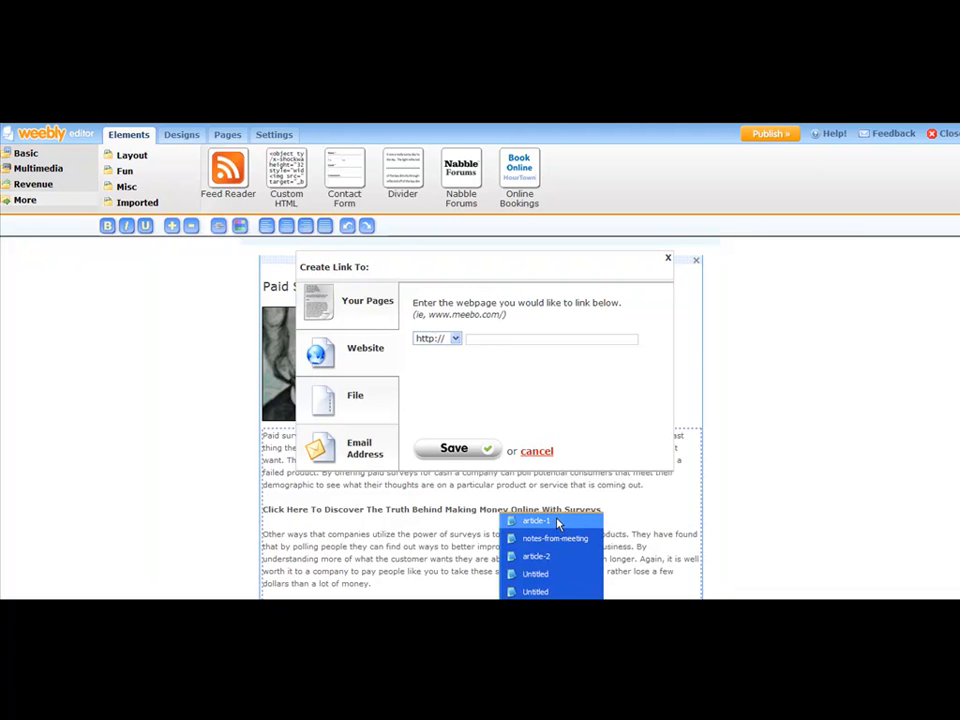
left_click(559, 523)
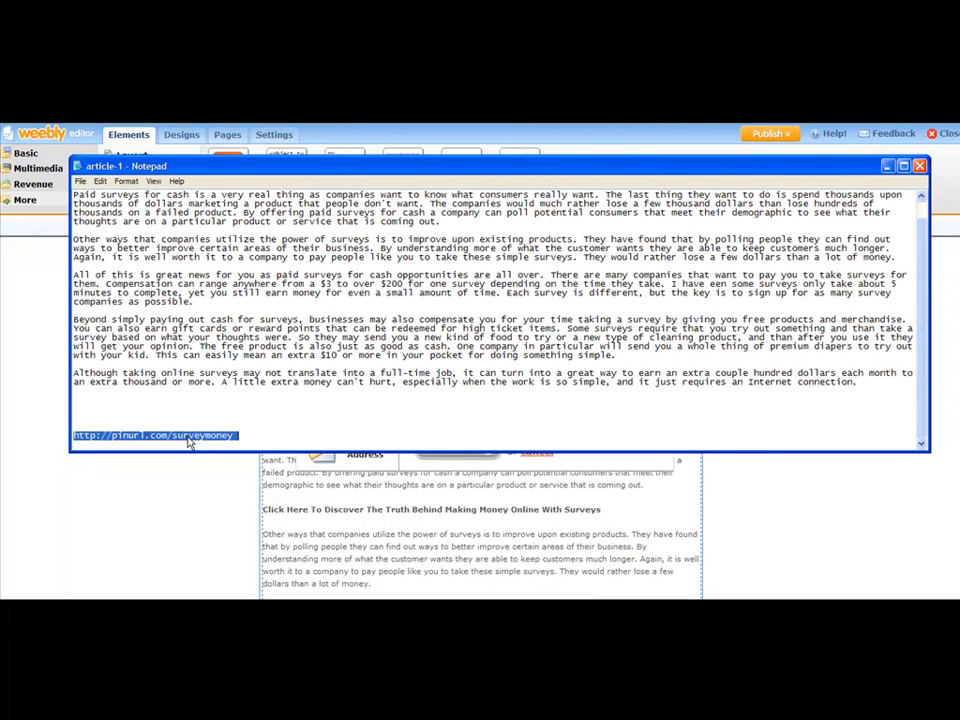
right_click(192, 436)
left_click(211, 463)
left_click(593, 528)
left_click(482, 340)
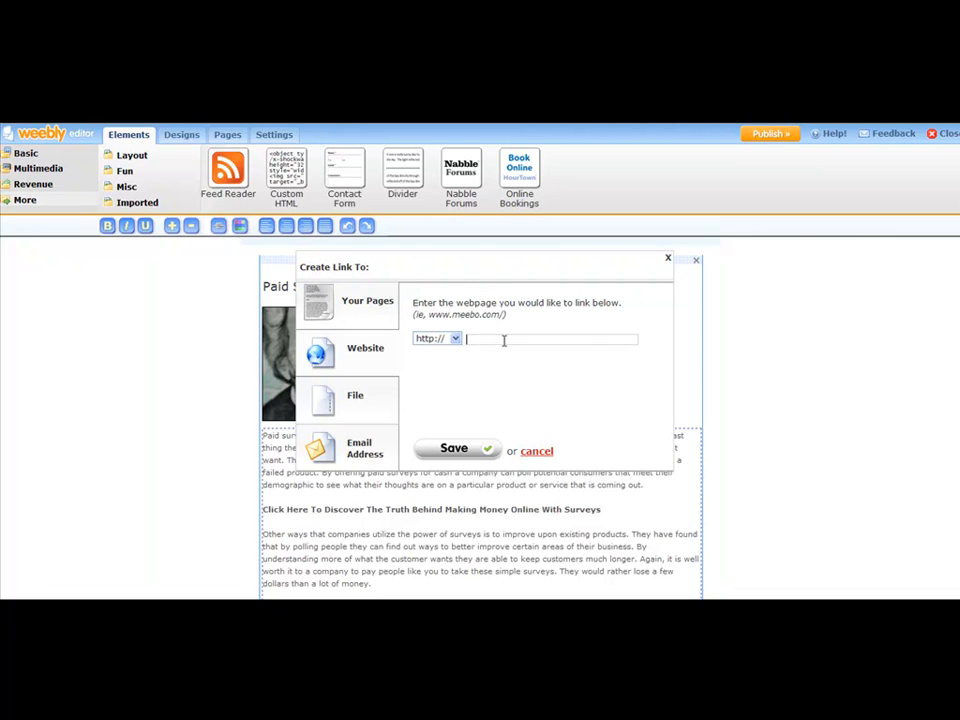
right_click(504, 340)
left_click(531, 396)
type("www.pinurl.com/")
left_click(547, 606)
left_click(548, 522)
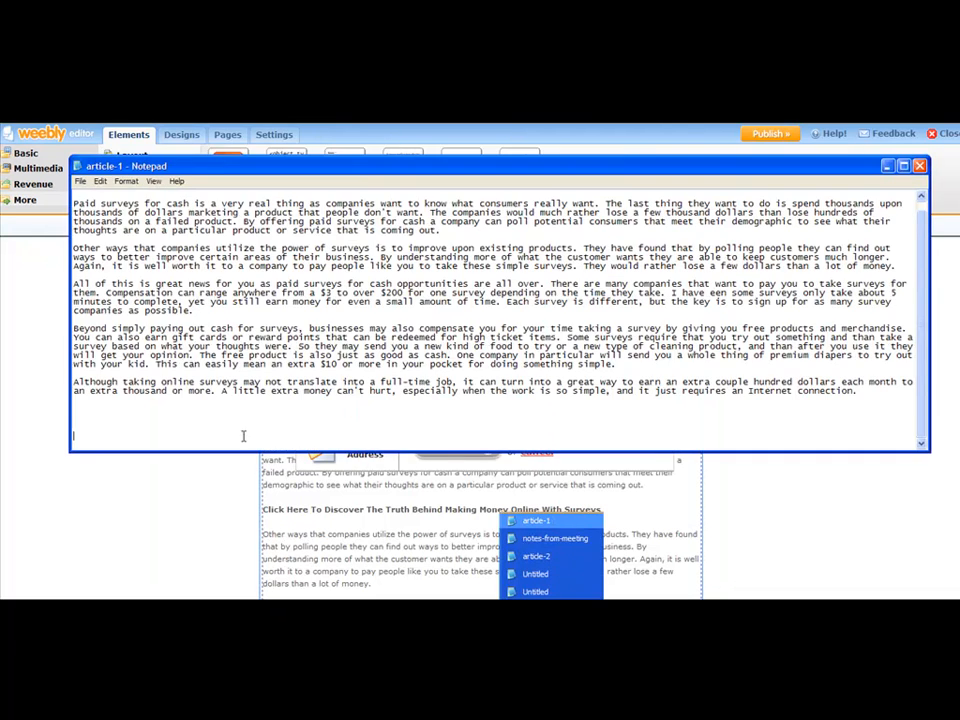
key("ctrl+v")
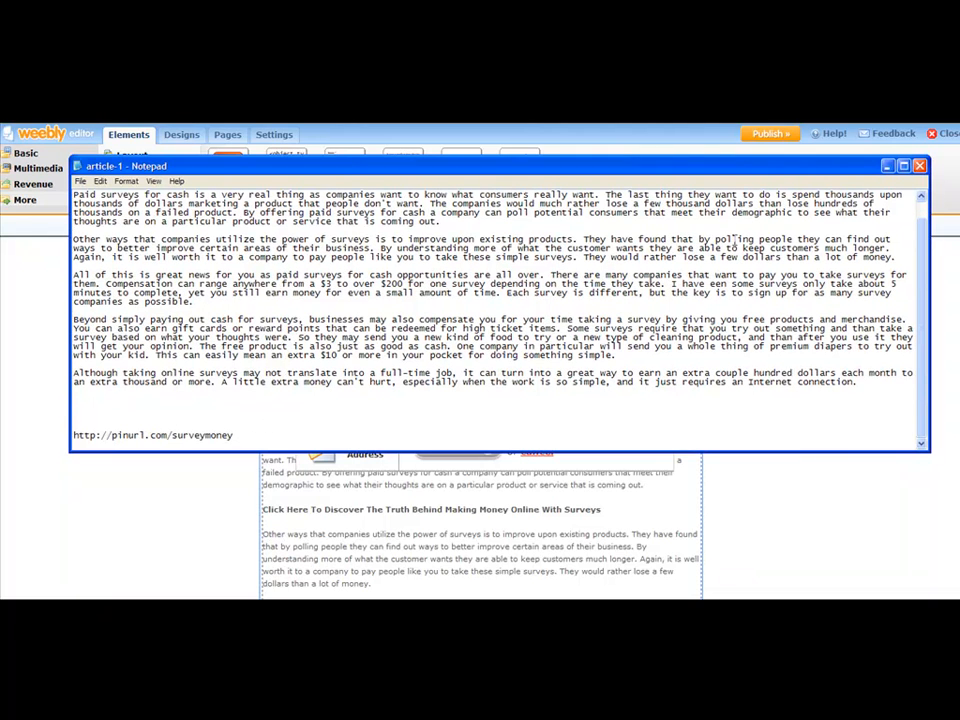
key("alt+Tab")
left_click(557, 341)
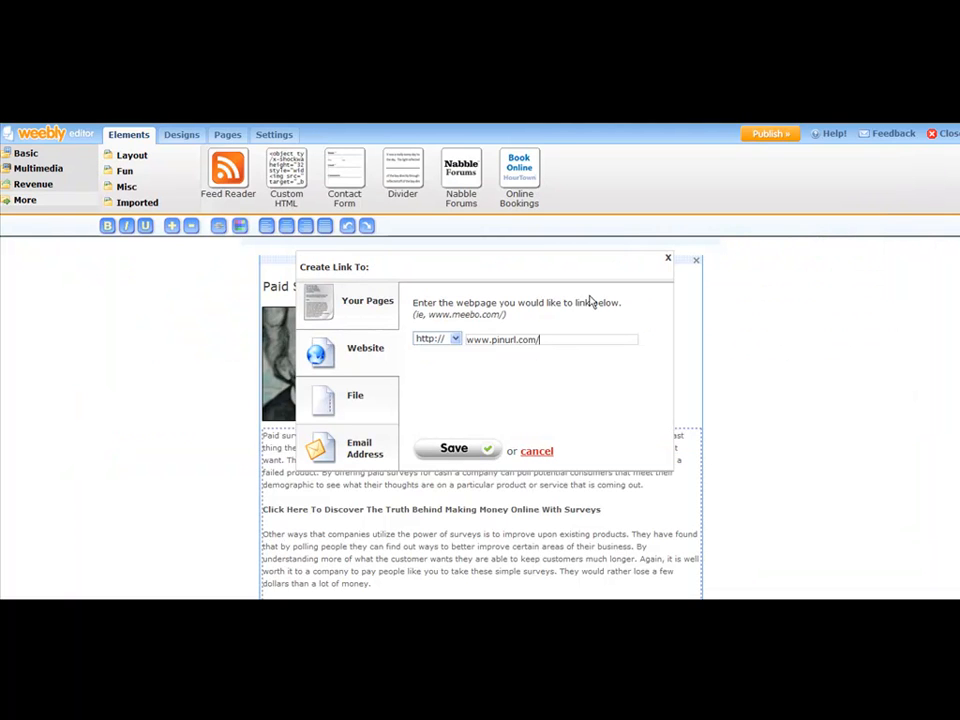
type("surveymoney")
Step: Trim the address to pinurl.com/surveymoney and save the link
left_click(577, 604)
left_click(575, 522)
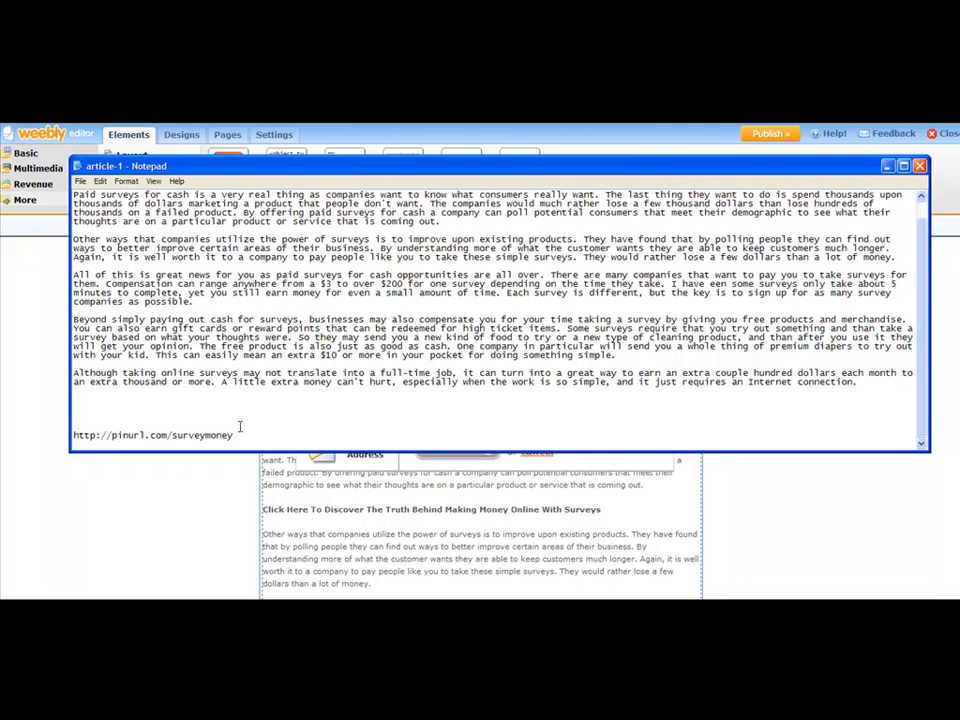
left_click(888, 167)
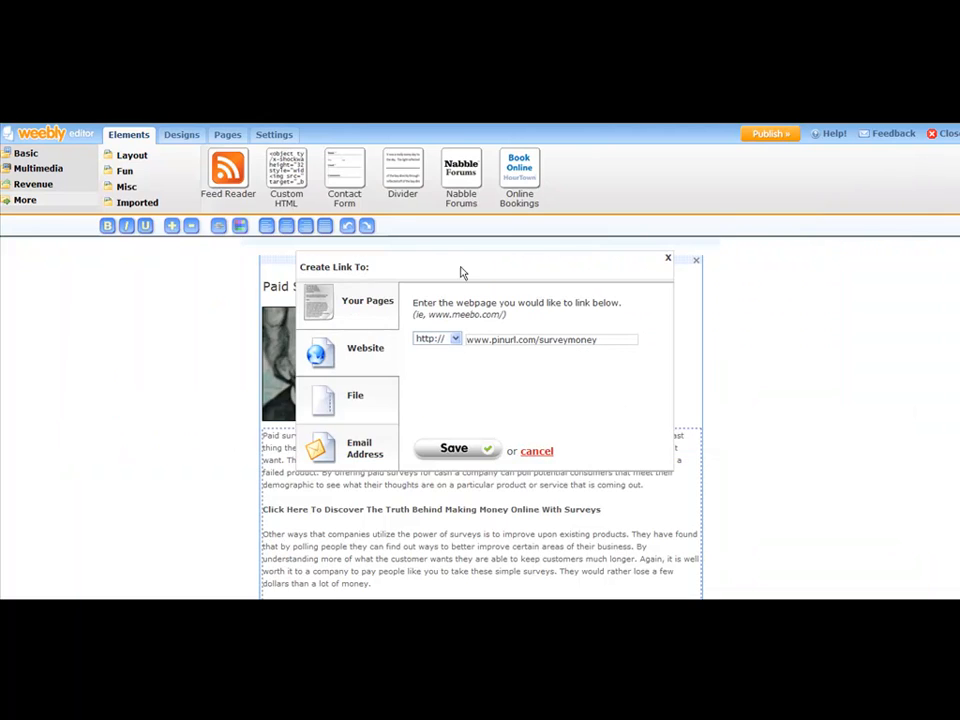
left_click_drag(490, 339, 424, 338)
key("BackSpace")
left_click(590, 339)
left_click(460, 456)
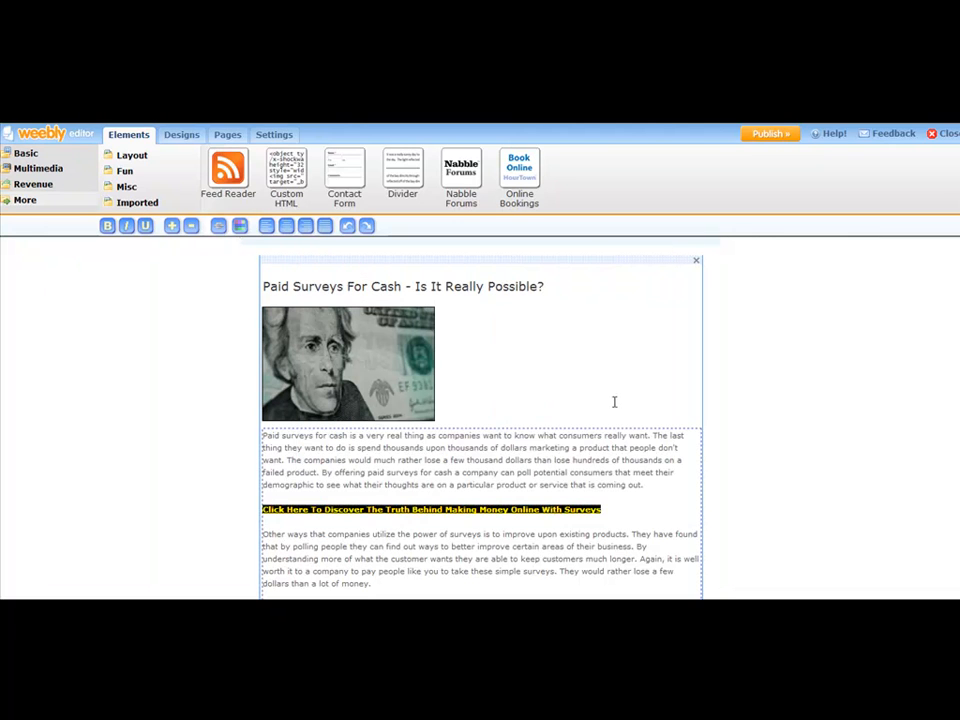
left_click(624, 509)
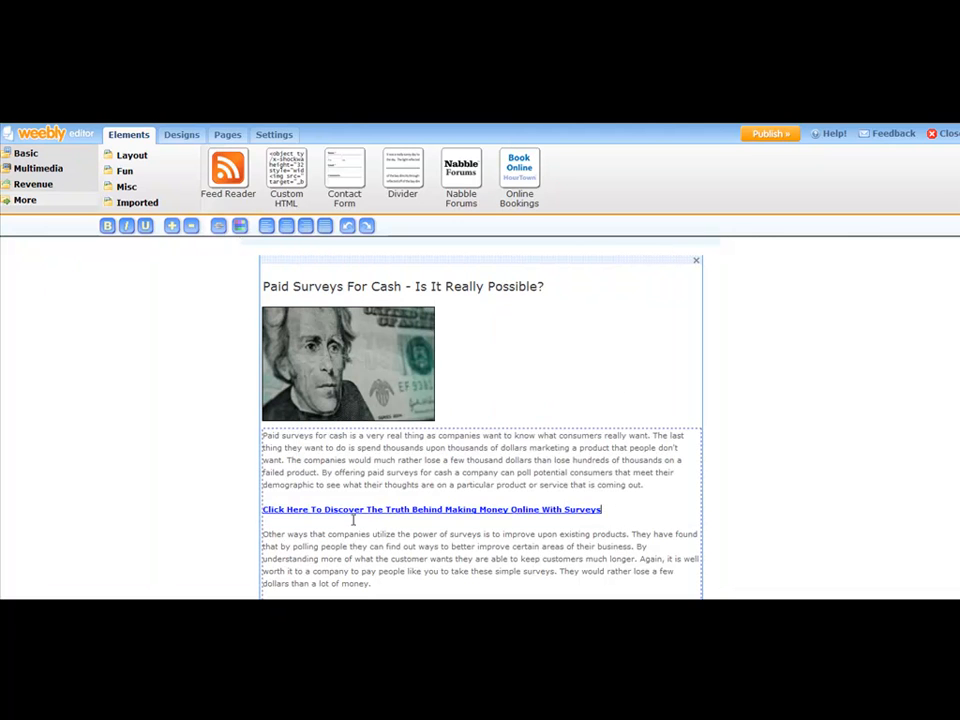
scroll(520, 450, "down", 5)
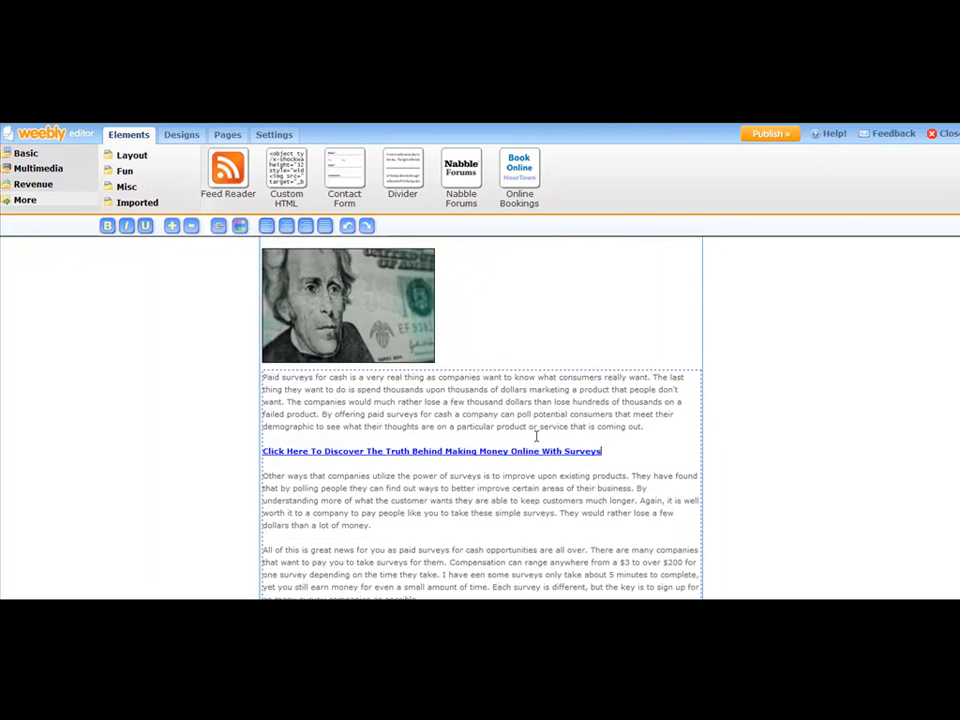
scroll(541, 420, "down", 2)
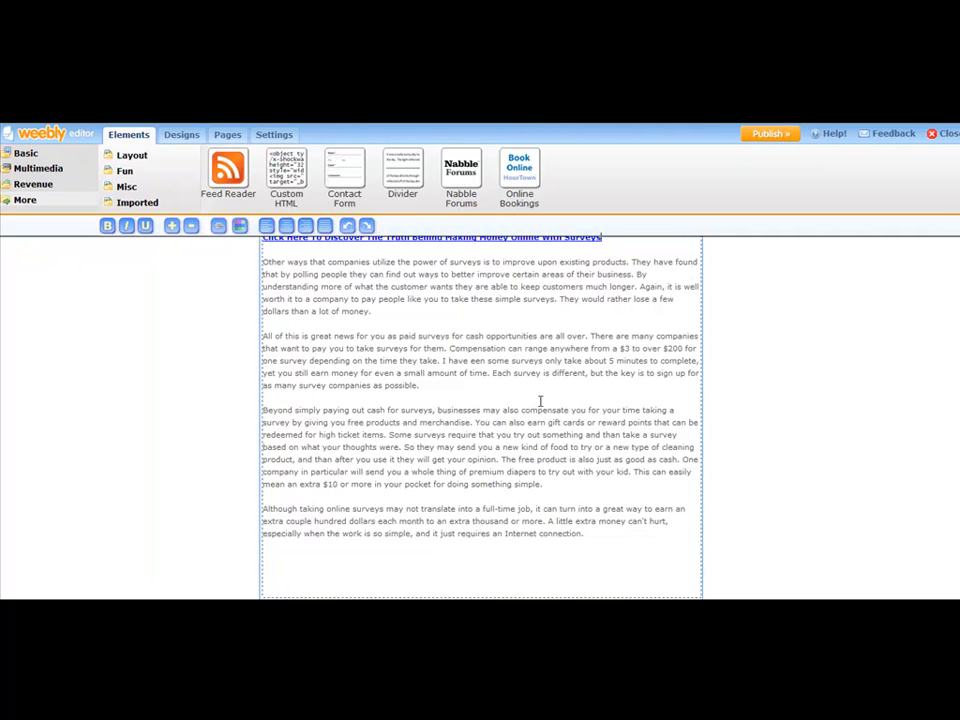
Step: Type 'Make Money Today Taking Online Surveys' on a new line after 'Internet connection.' and select it
scroll(540, 401, "down", 1)
scroll(540, 400, "up", 4)
scroll(540, 400, "down", 2)
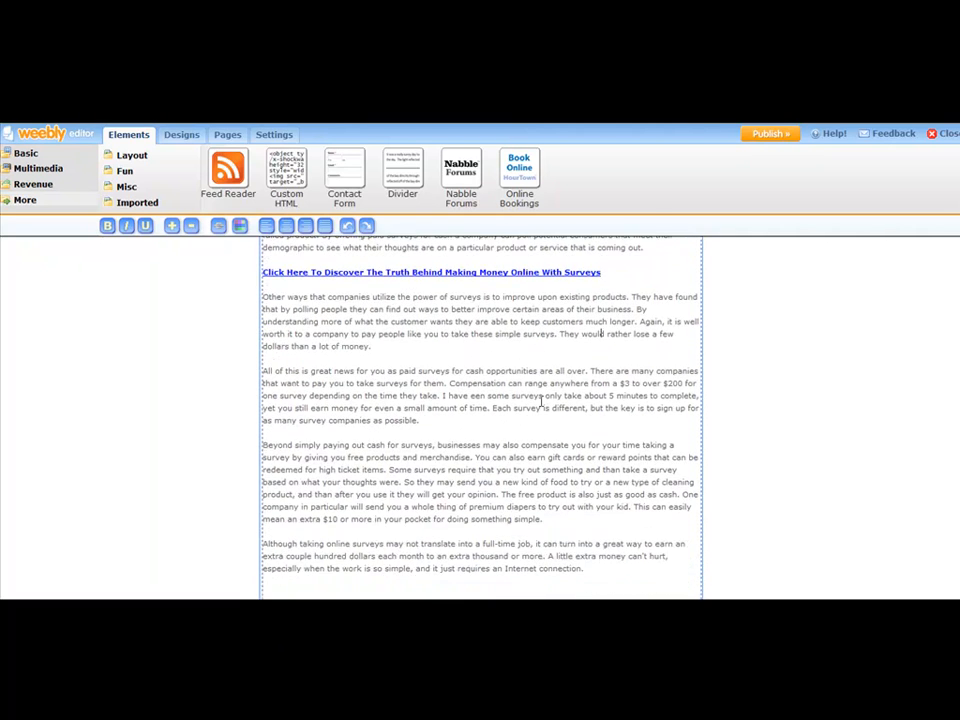
scroll(540, 400, "down", 1)
left_click(621, 529)
key("Return")
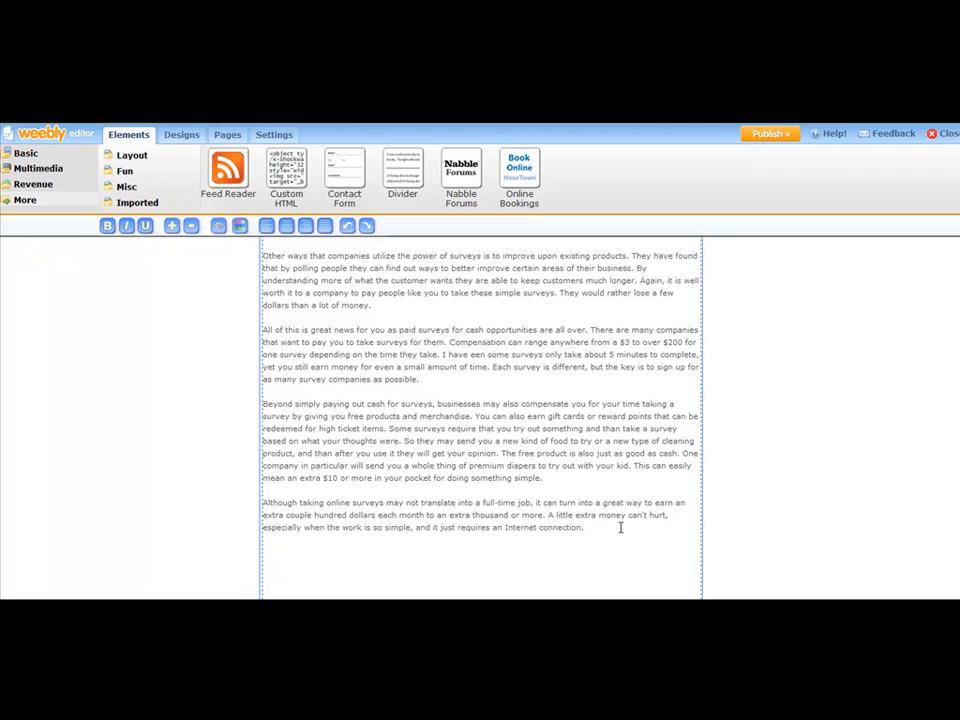
type("Make Money Taking Surveys Today")
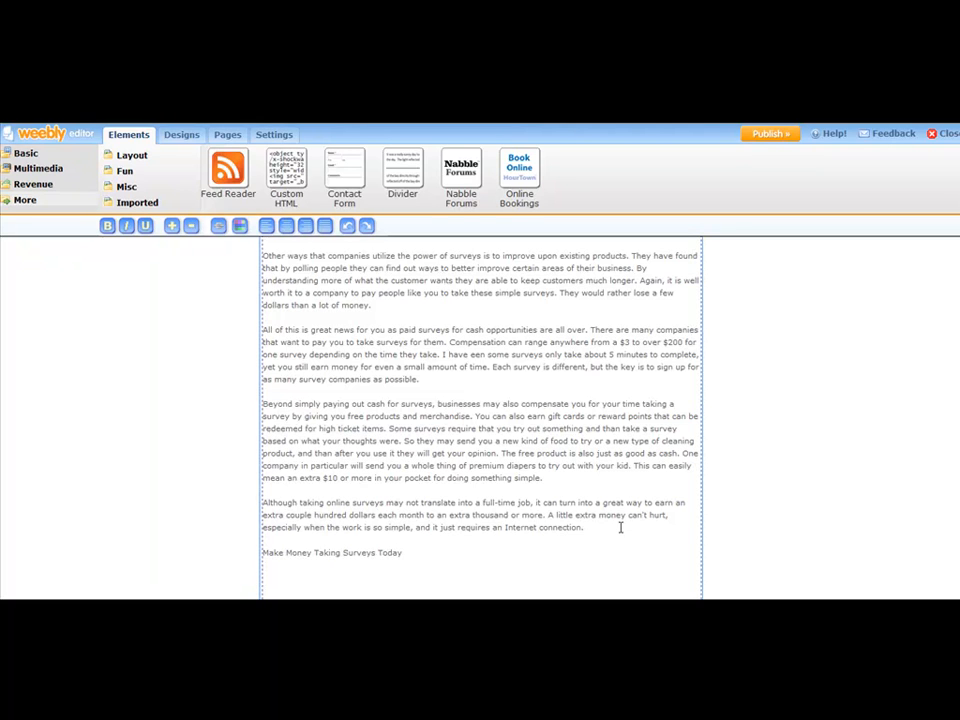
key("BackSpace")
key("BackSpace")
key("BackSpace")
key("BackSpace")
key("BackSpace")
key("BackSpace")
key("BackSpace")
key("BackSpace")
key("BackSpace")
key("BackSpace")
key("BackSpace")
key("BackSpace")
key("BackSpace")
key("BackSpace")
key("BackSpace")
key("BackSpace")
type("Today Taking Online Surveys")
left_click_drag(438, 551, 262, 552)
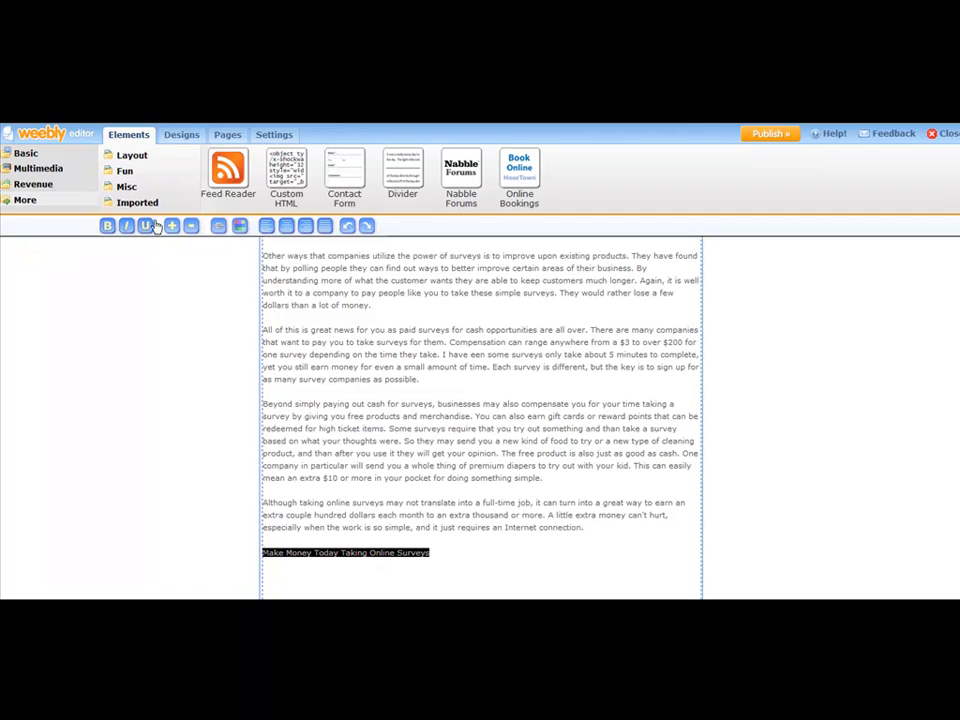
Step: Bold 'Make Money Today Taking Online Surveys' and link it to website pinurl.com/surveymoney
left_click(107, 226)
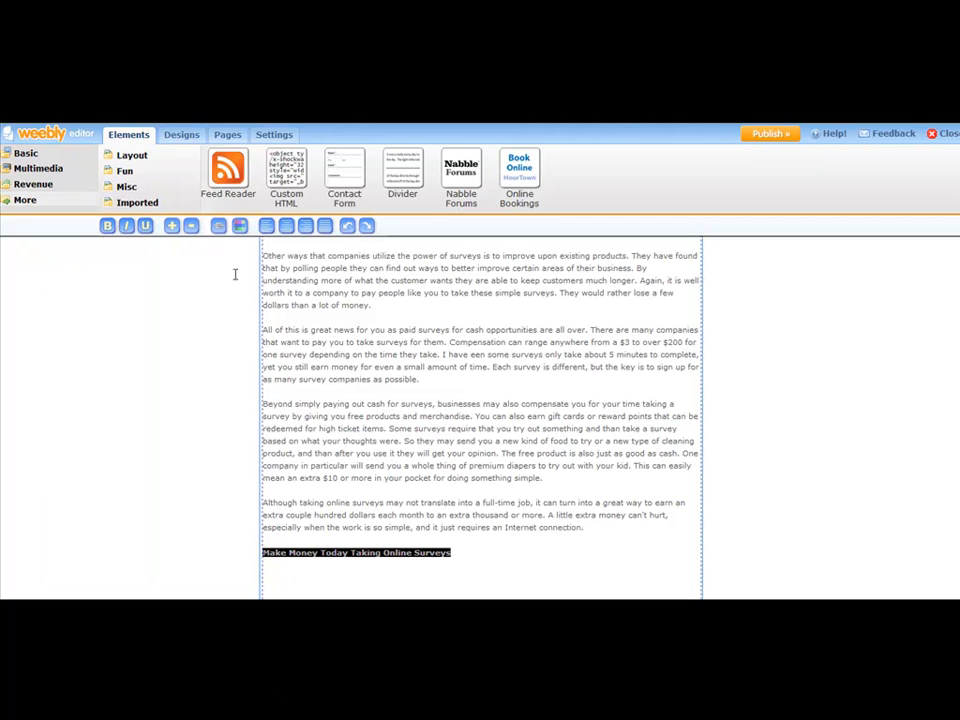
left_click(219, 228)
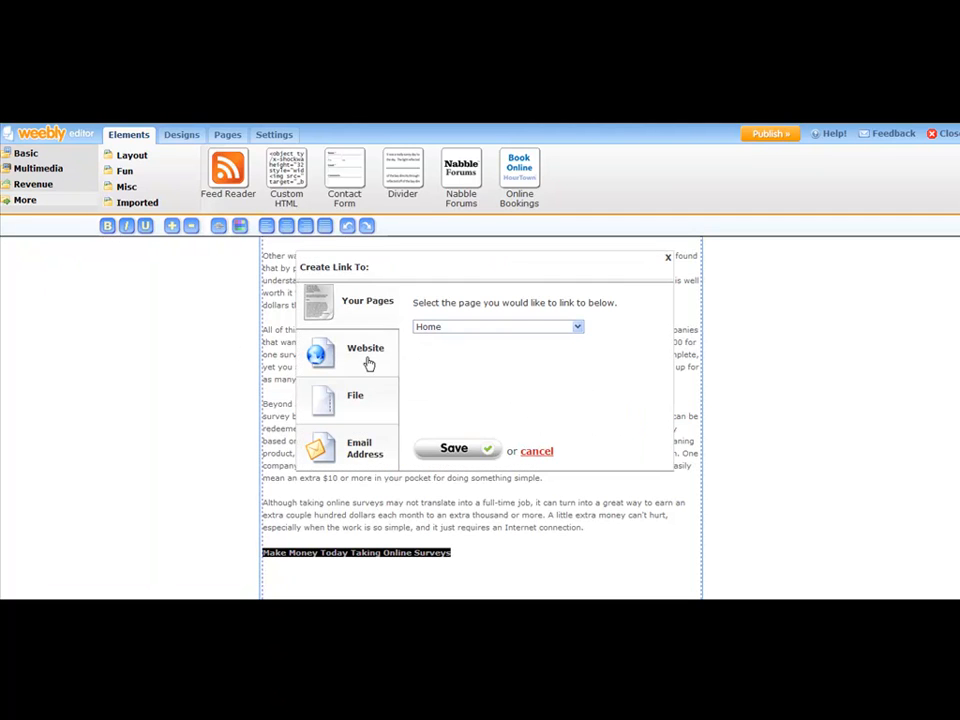
left_click(381, 351)
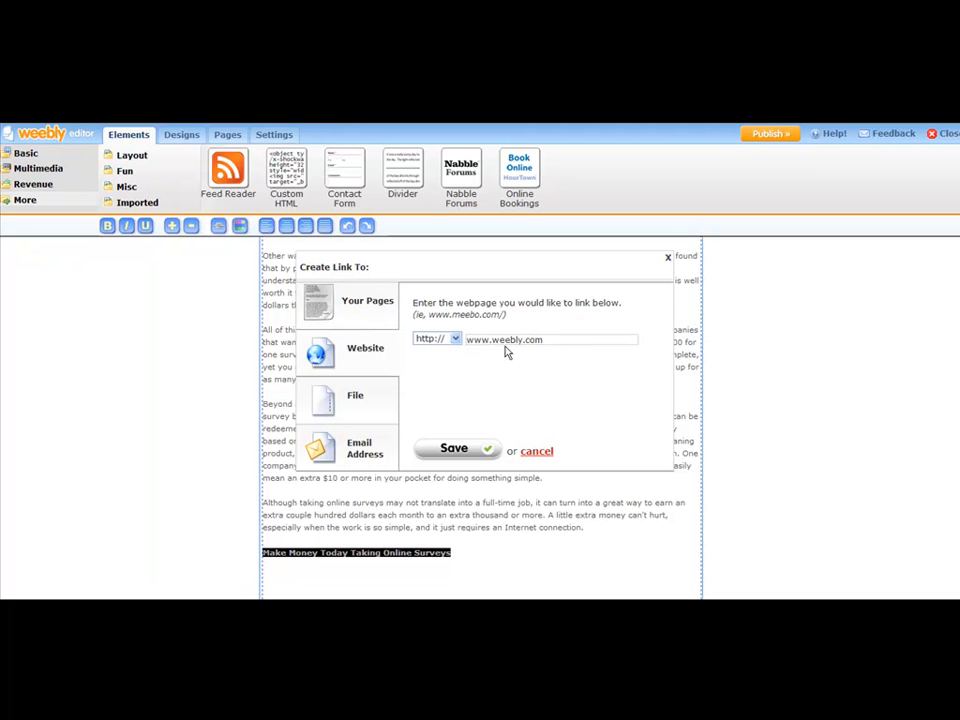
left_click(553, 339)
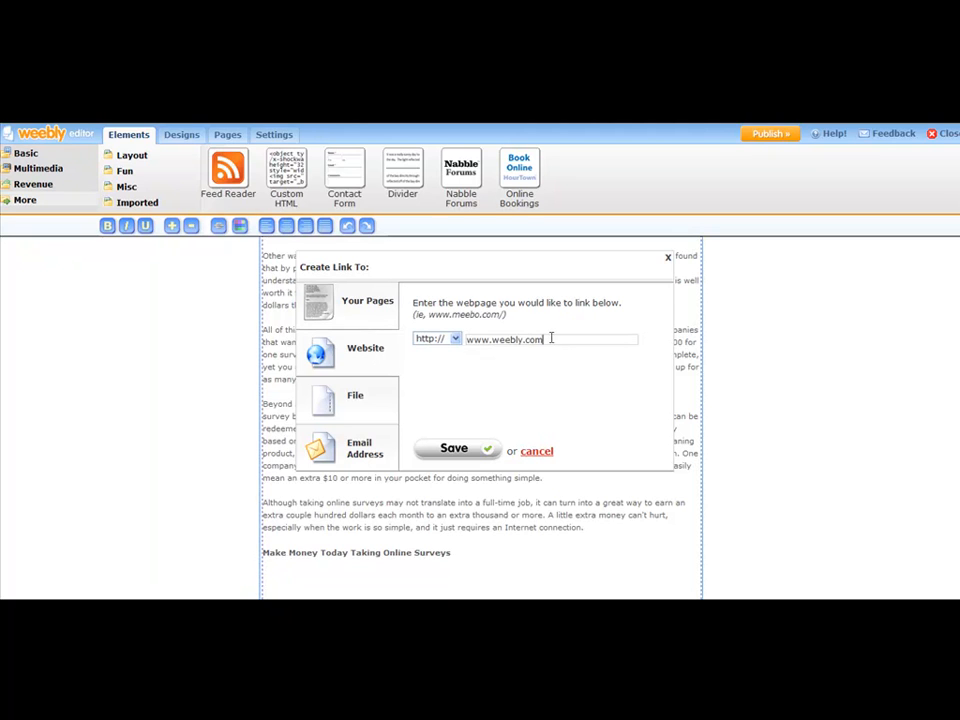
left_click_drag(549, 339, 467, 338)
type("pinurl.com/surveymoney")
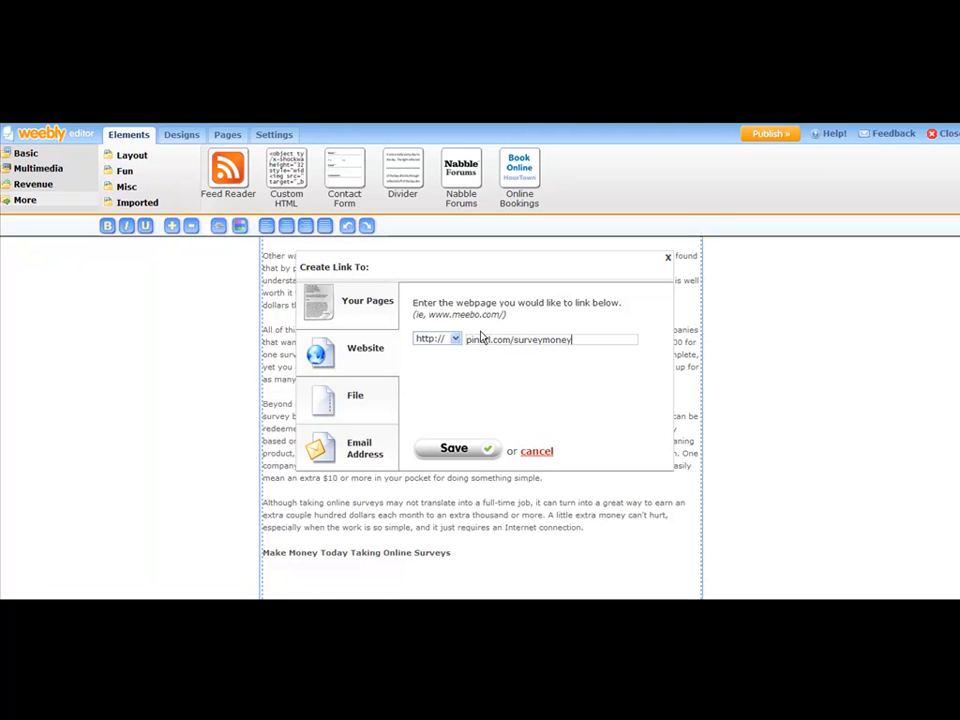
left_click(459, 451)
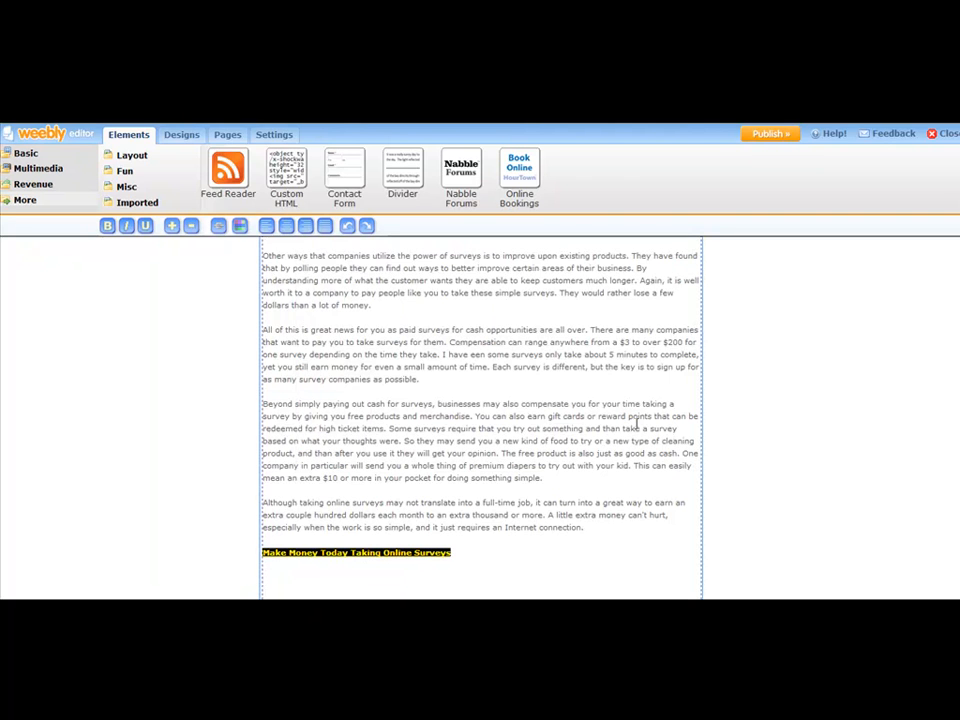
left_click(816, 435)
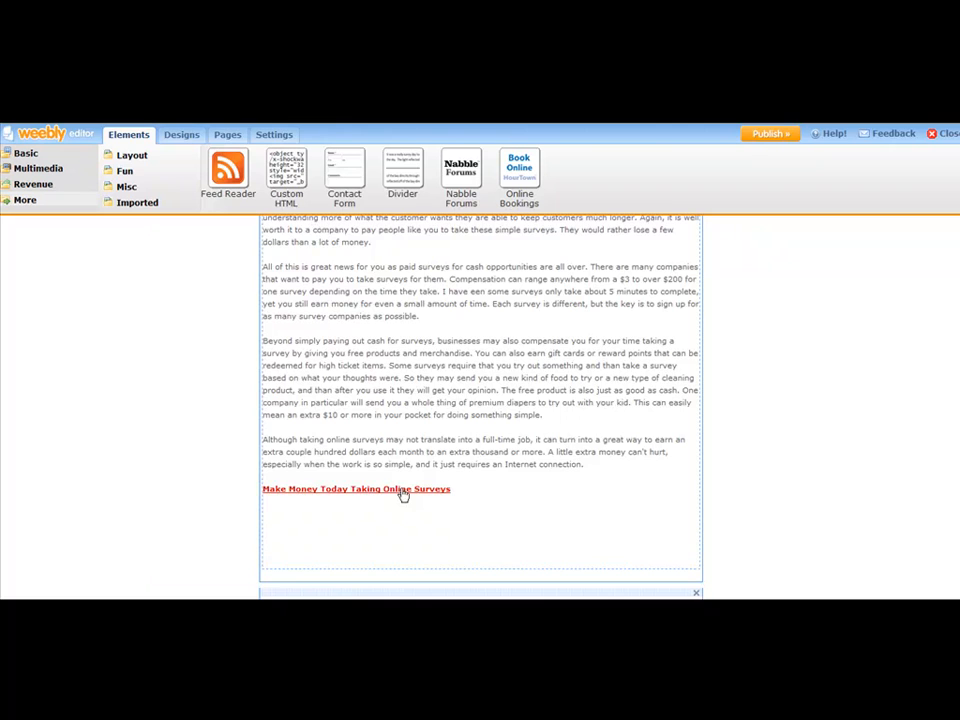
Step: Cut the 'Click Here To Discover…' link line from below the first paragraph
scroll(405, 437, "up", 4)
scroll(500, 355, "up", 3)
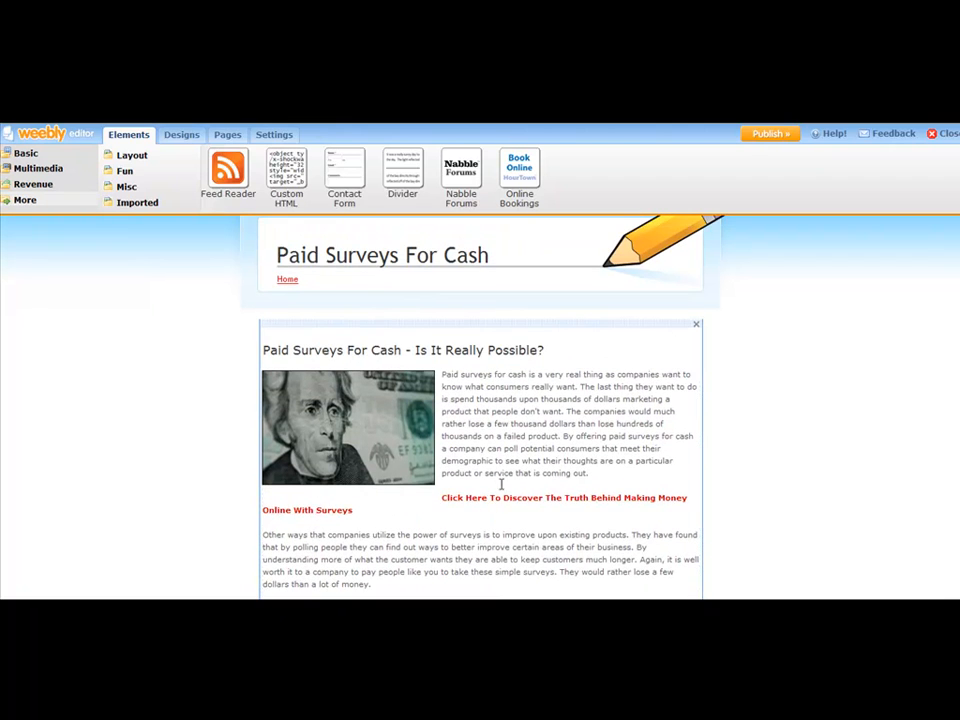
scroll(510, 470, "down", 2)
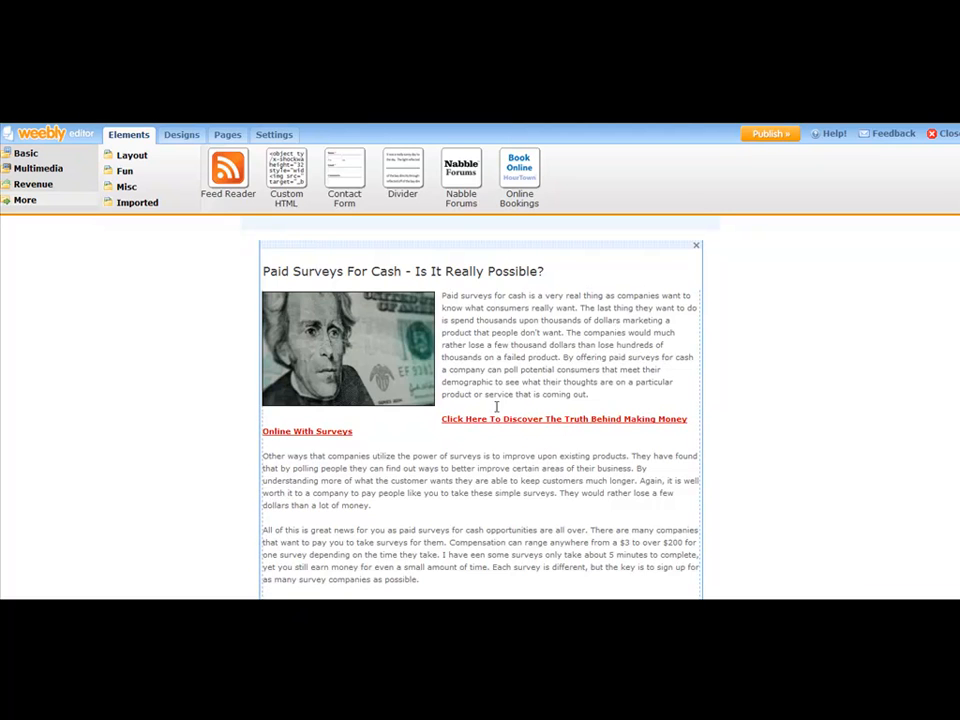
scroll(471, 427, "up", 2)
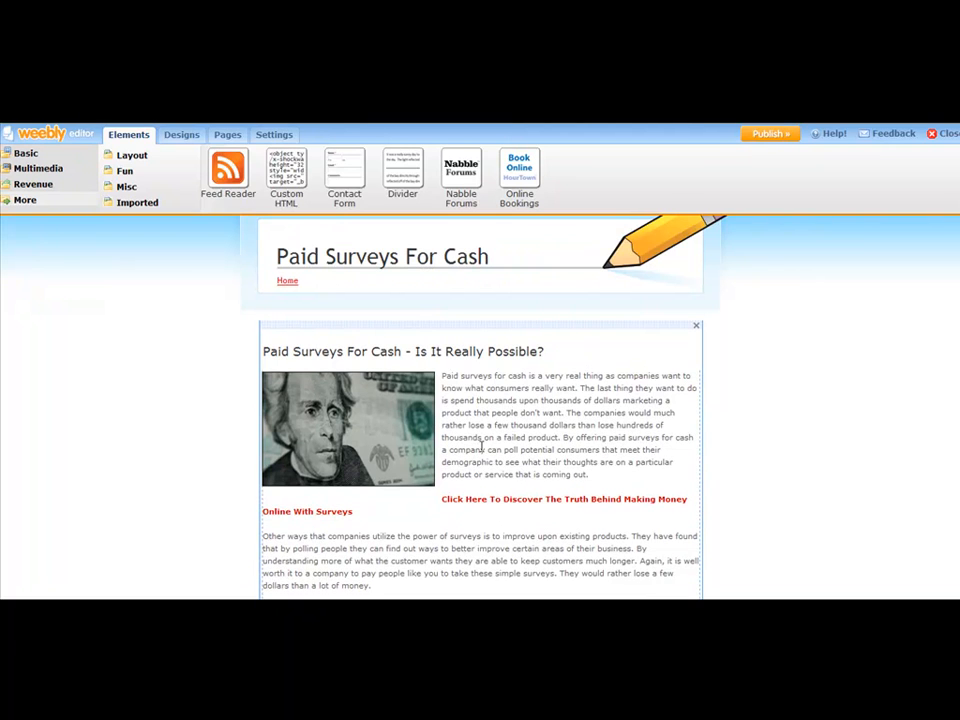
left_click(601, 430)
scroll(491, 441, "down", 3)
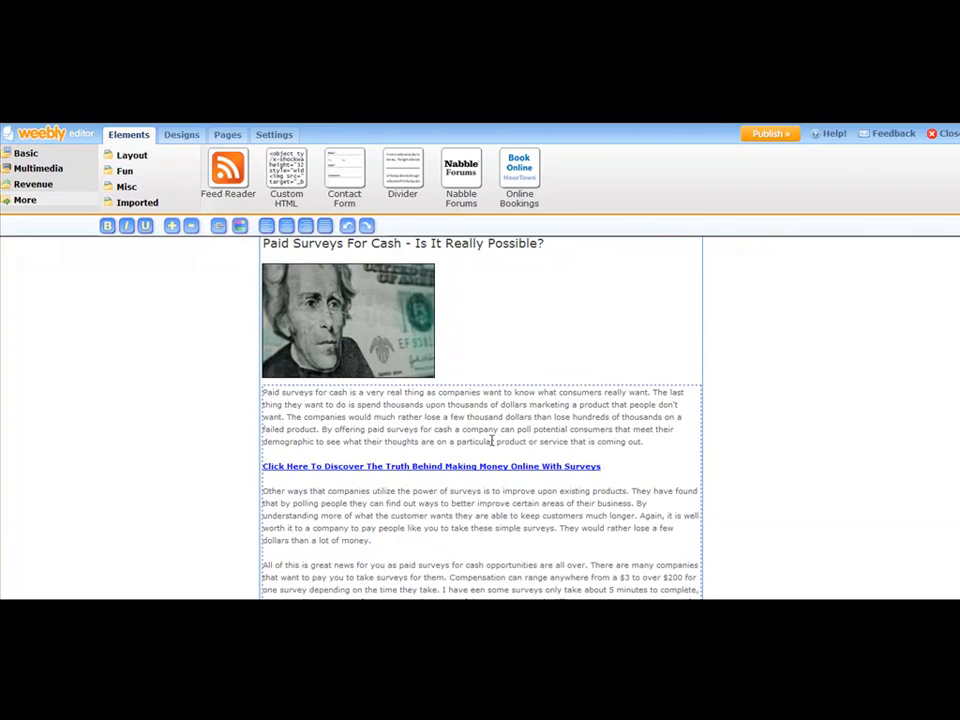
left_click_drag(602, 466, 266, 468)
key("ctrl+c")
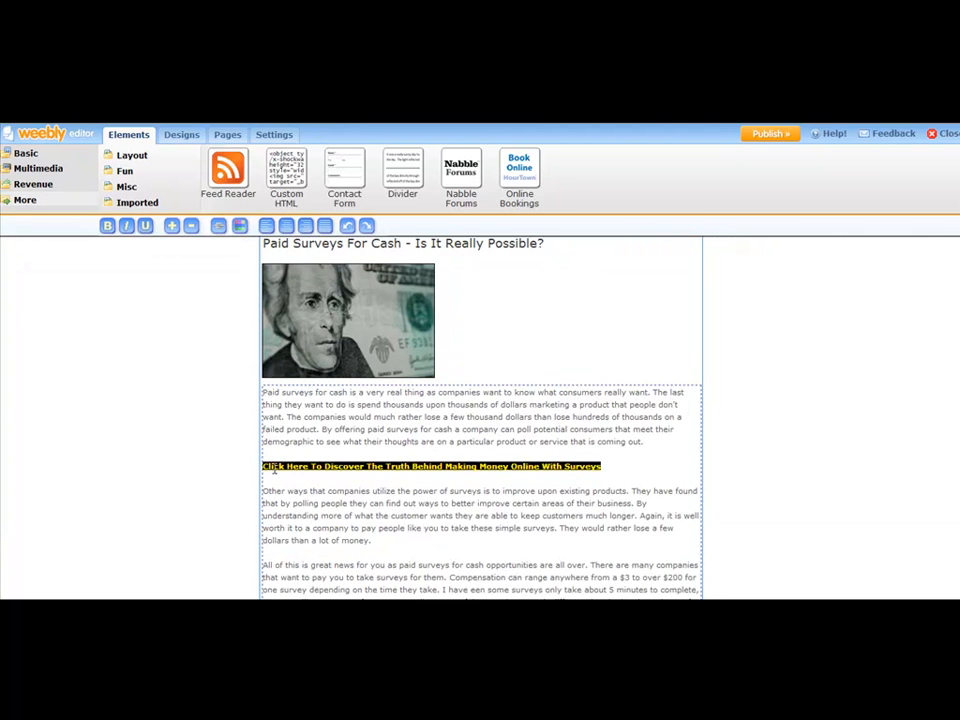
key("BackSpace")
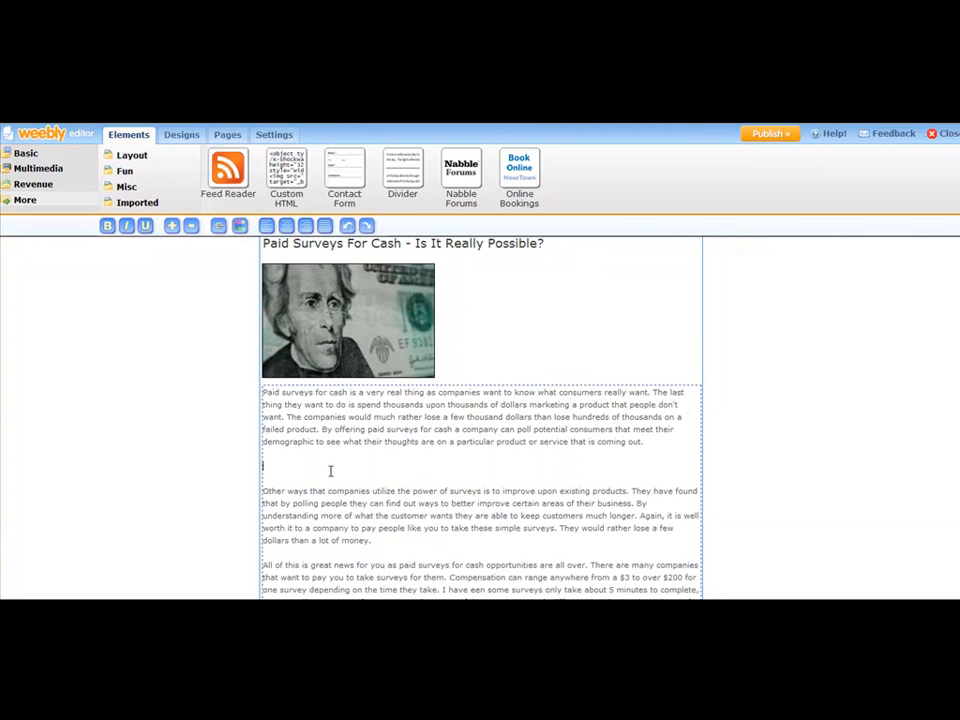
key("BackSpace")
key("BackSpace")
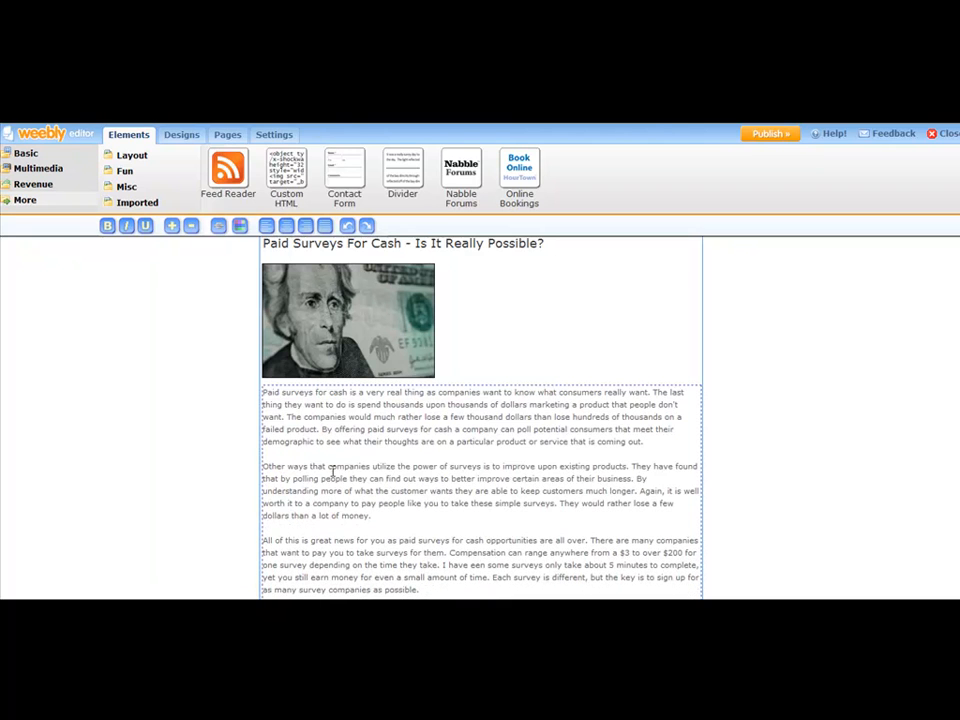
Step: Paste the link on a new line after the paragraph ending 'a lot of money.'
left_click(375, 515)
key("Return")
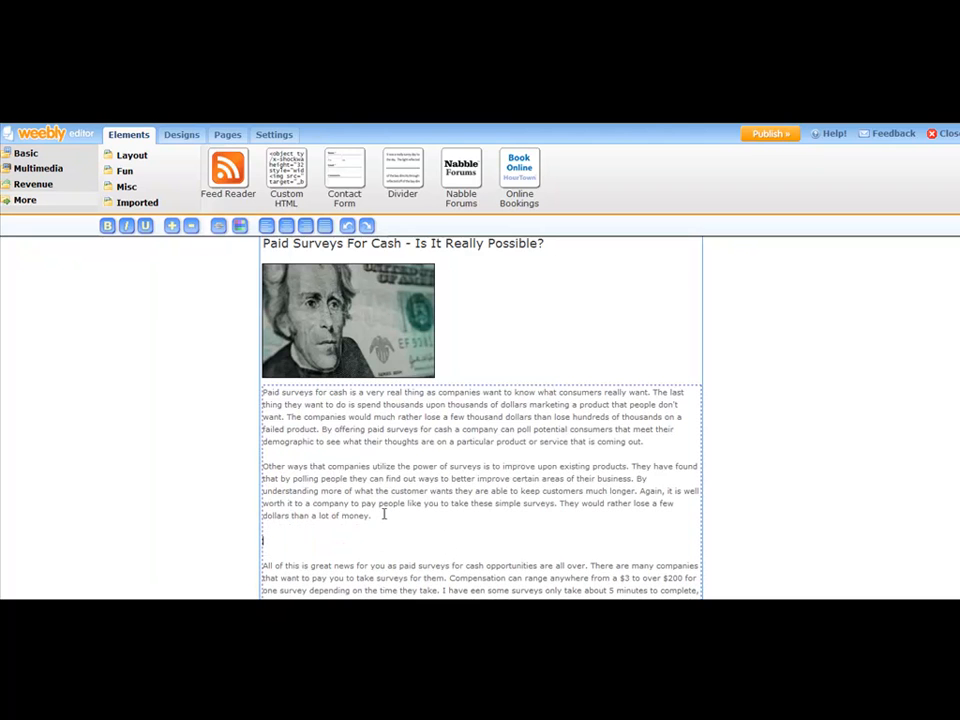
key("ctrl+v")
scroll(446, 431, "down", 8)
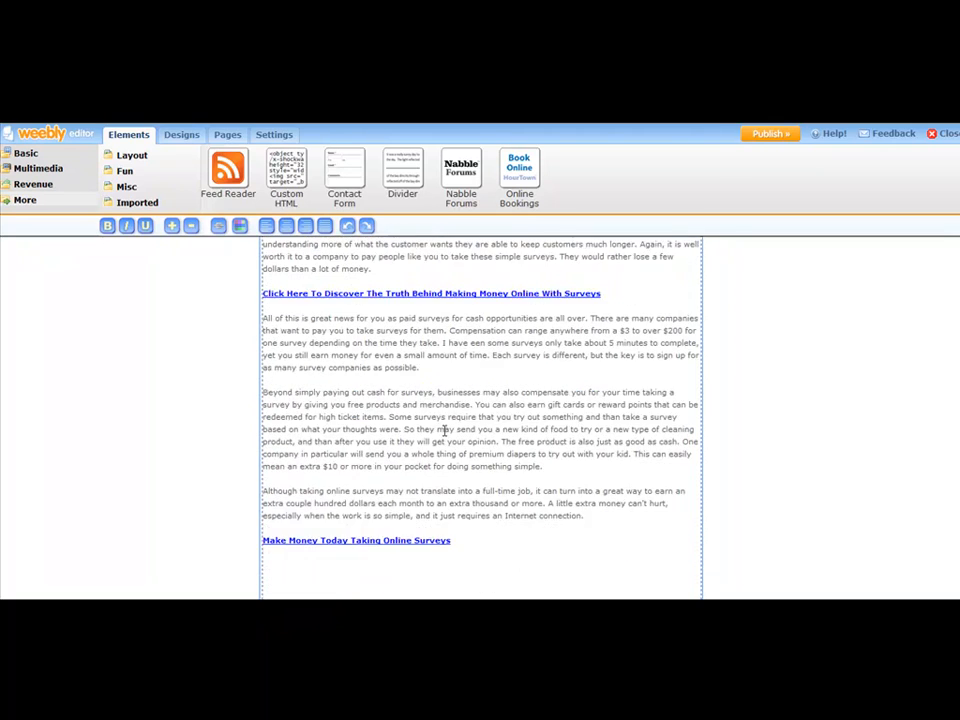
scroll(449, 418, "down", 2)
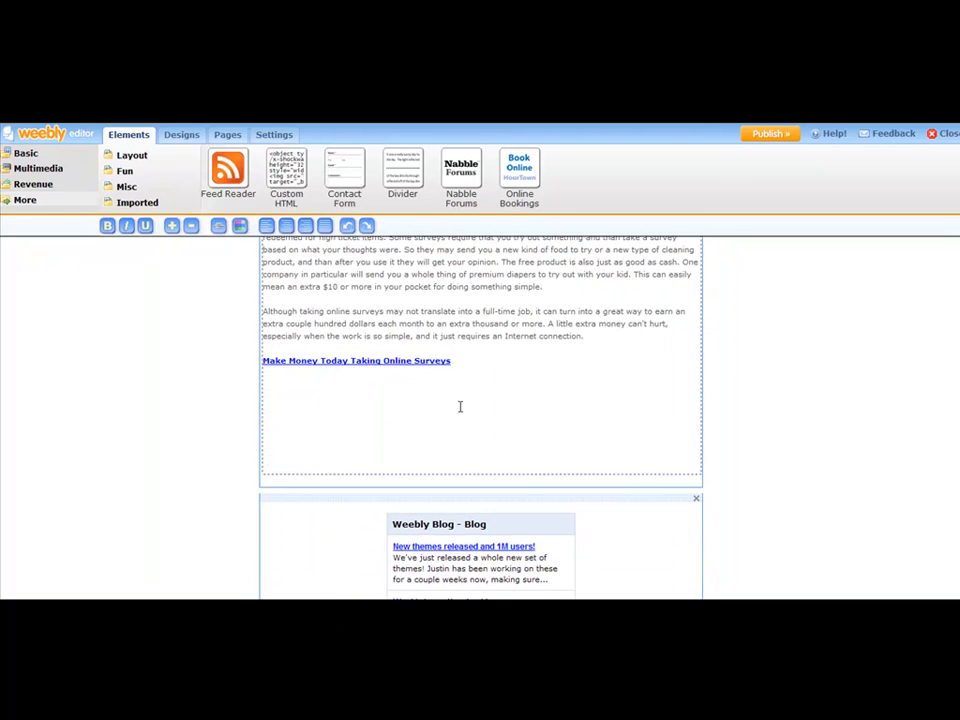
Step: Save the article text edits and scroll back to the article's end
left_click(760, 397)
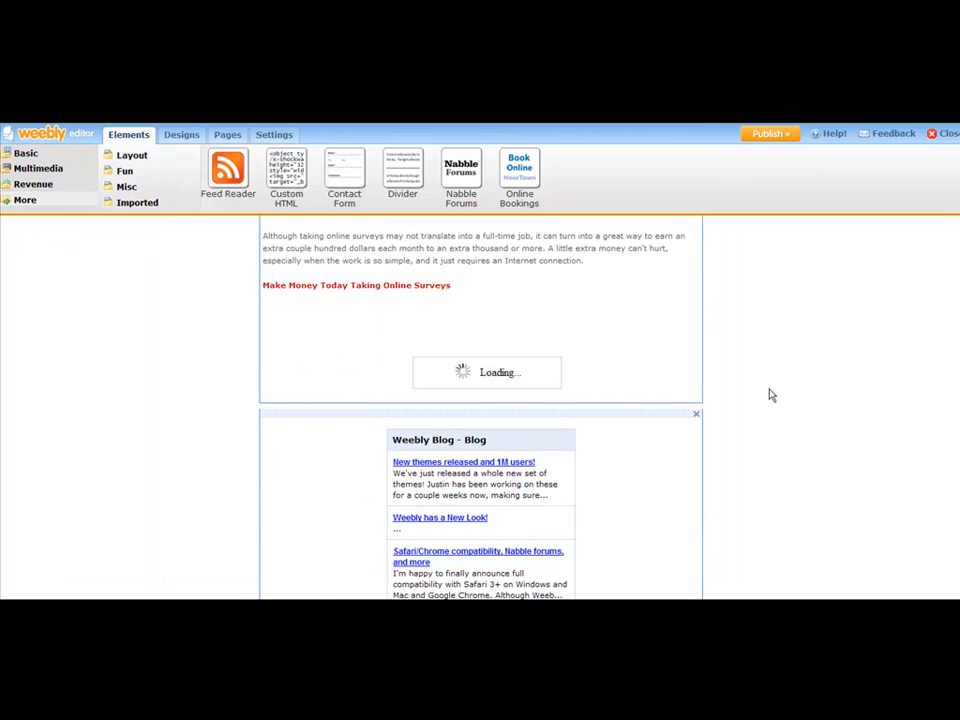
scroll(785, 380, "up", 7)
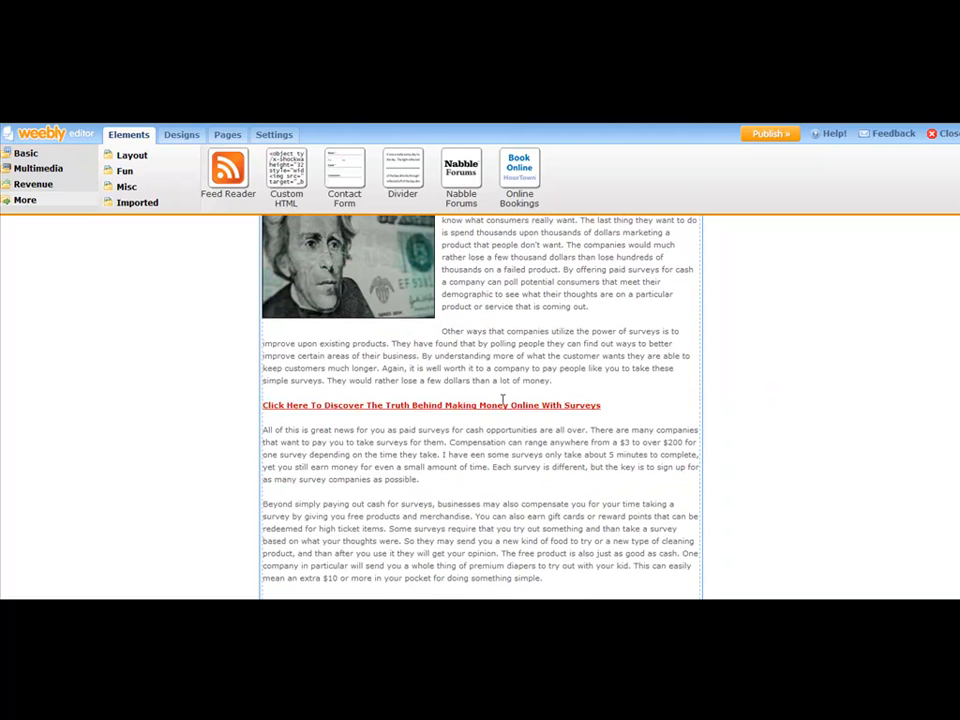
scroll(590, 365, "up", 3)
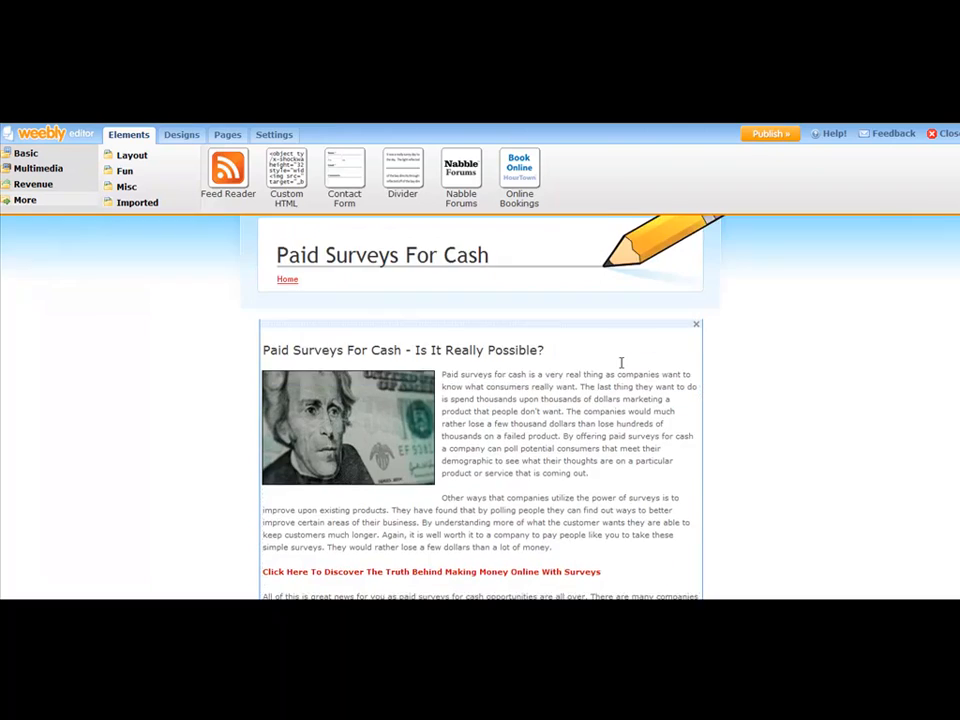
scroll(570, 392, "down", 6)
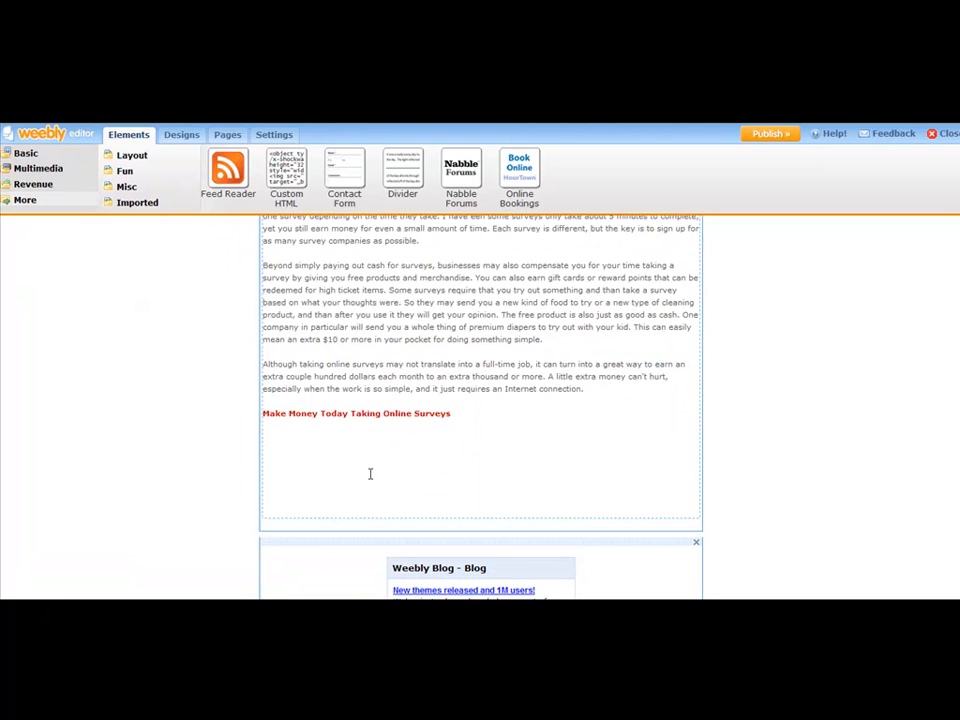
scroll(521, 450, "down", 3)
scroll(656, 390, "up", 1)
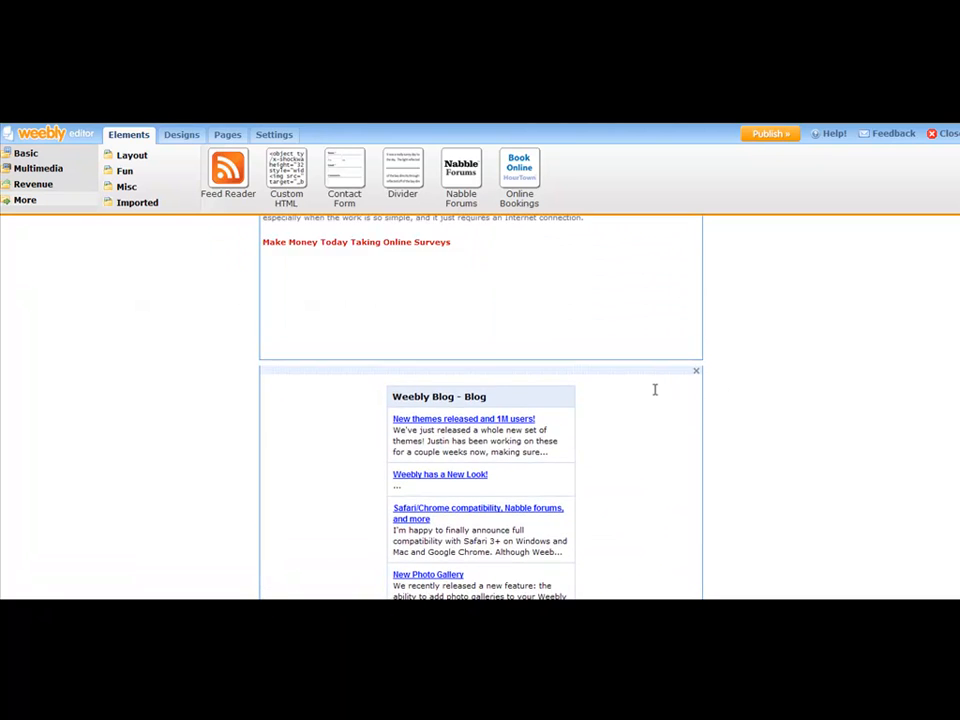
Step: Delete the empty lines under the 'Make Money Today Taking Online Surveys' link and save
left_click(466, 339)
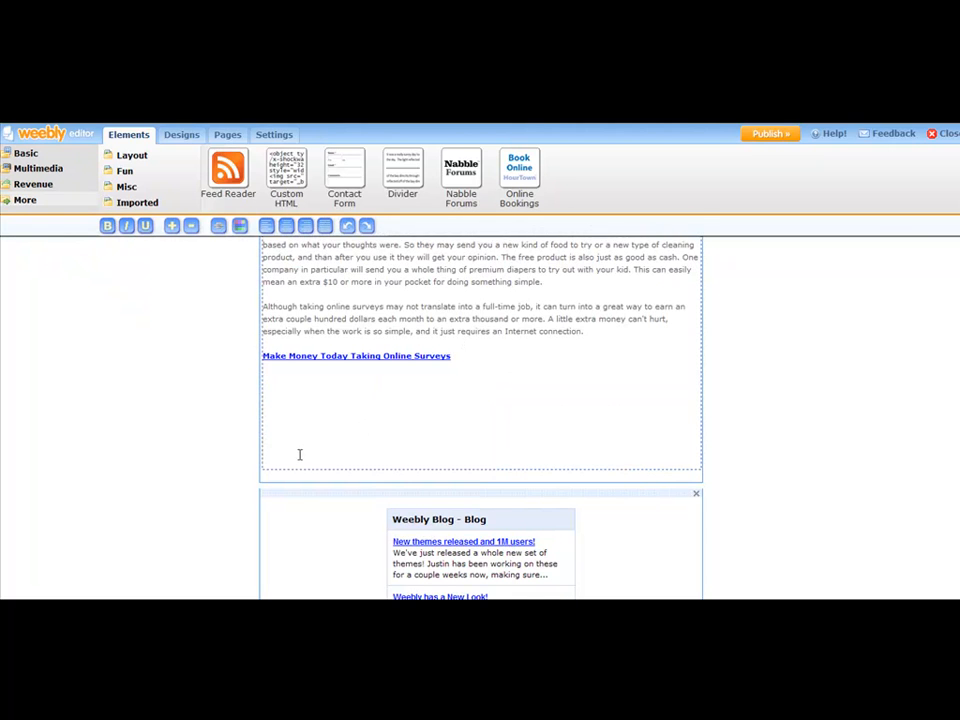
key("BackSpace")
key("BackSpace")
key("BackSpace")
key("BackSpace")
key("BackSpace")
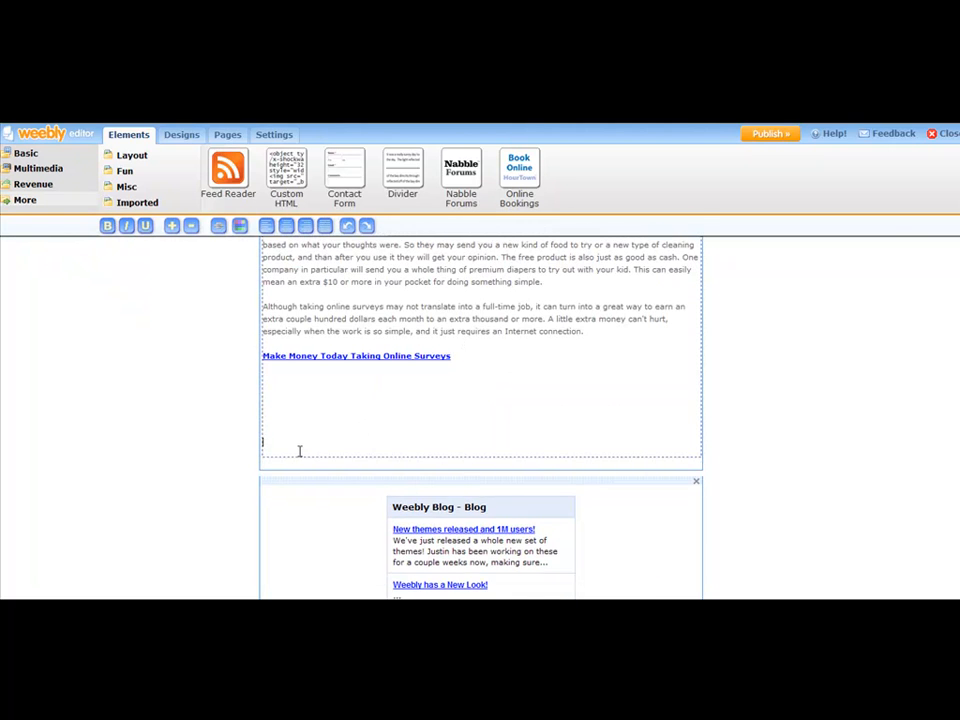
key("Down")
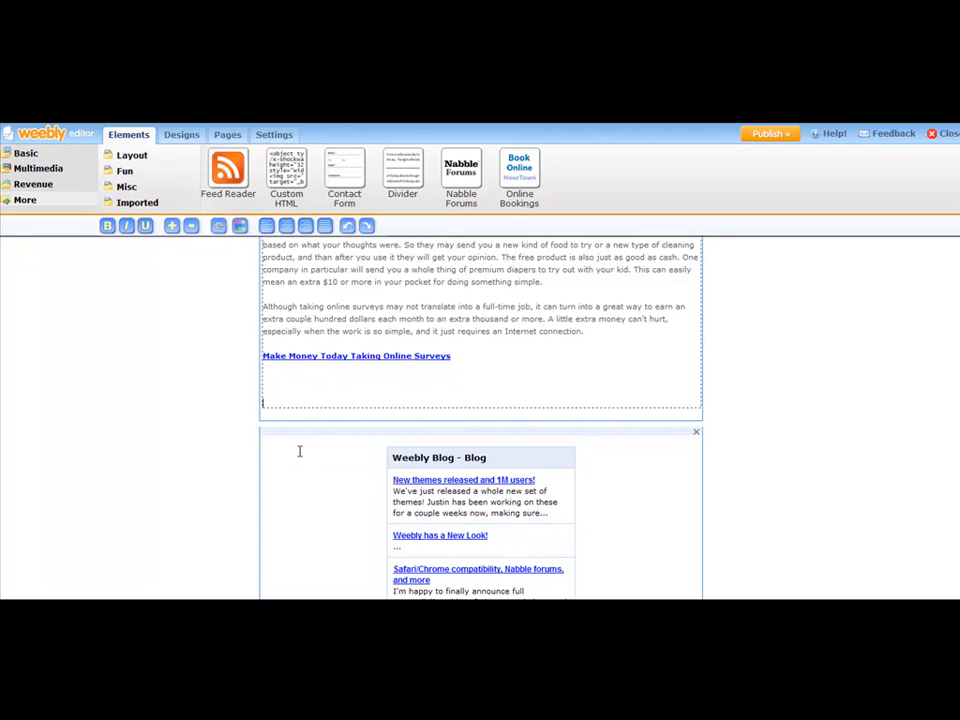
key("BackSpace")
key("BackSpace")
key("BackSpace")
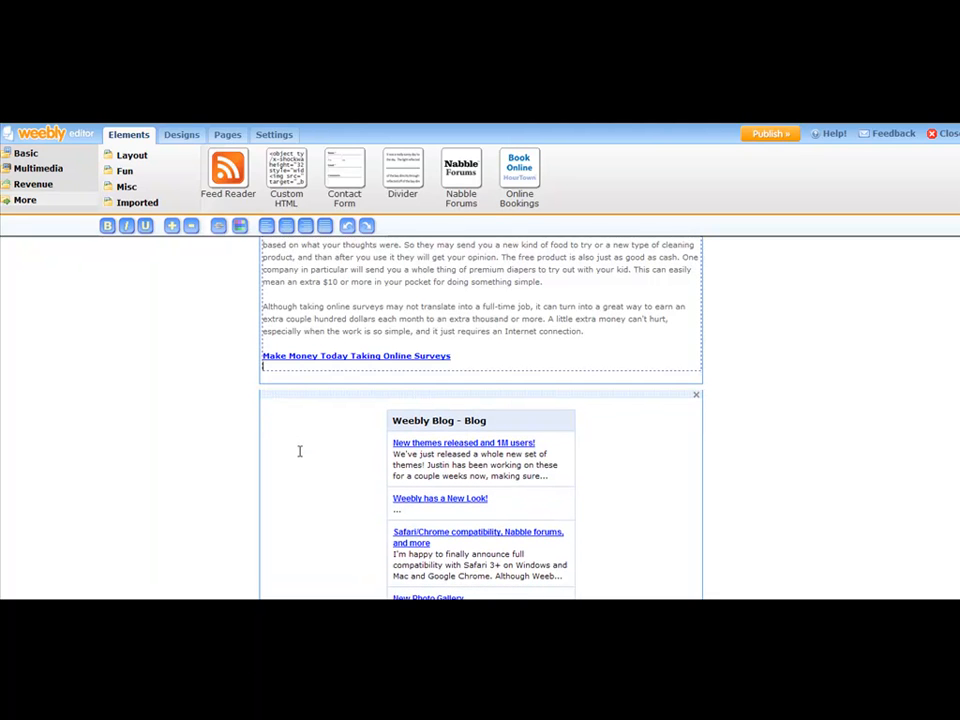
key("BackSpace")
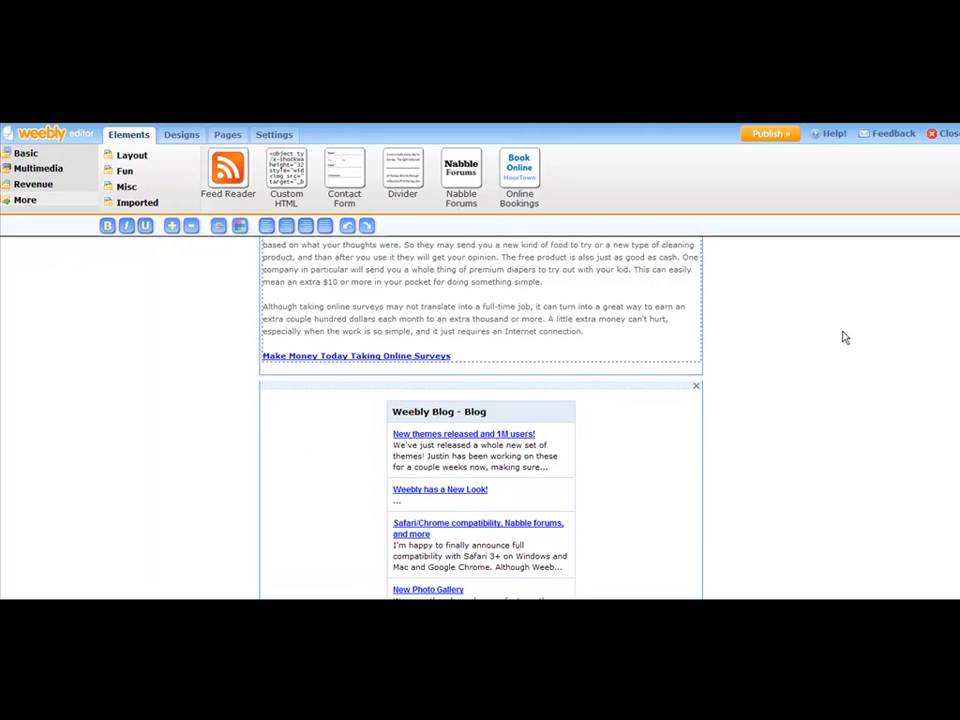
left_click(894, 353)
scroll(897, 364, "up", 3)
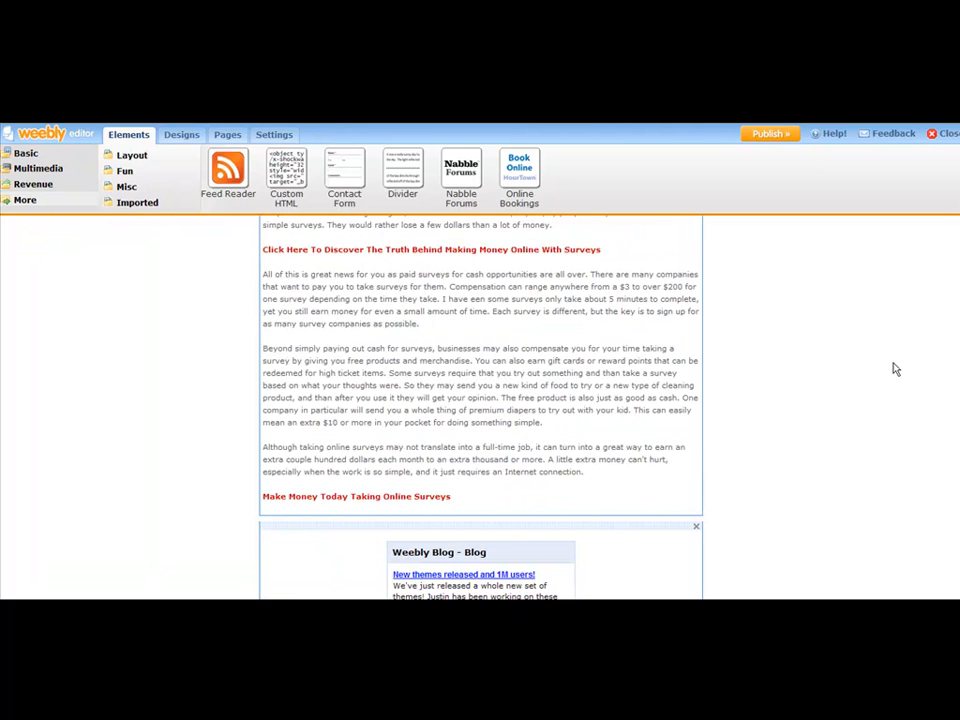
scroll(895, 368, "up", 5)
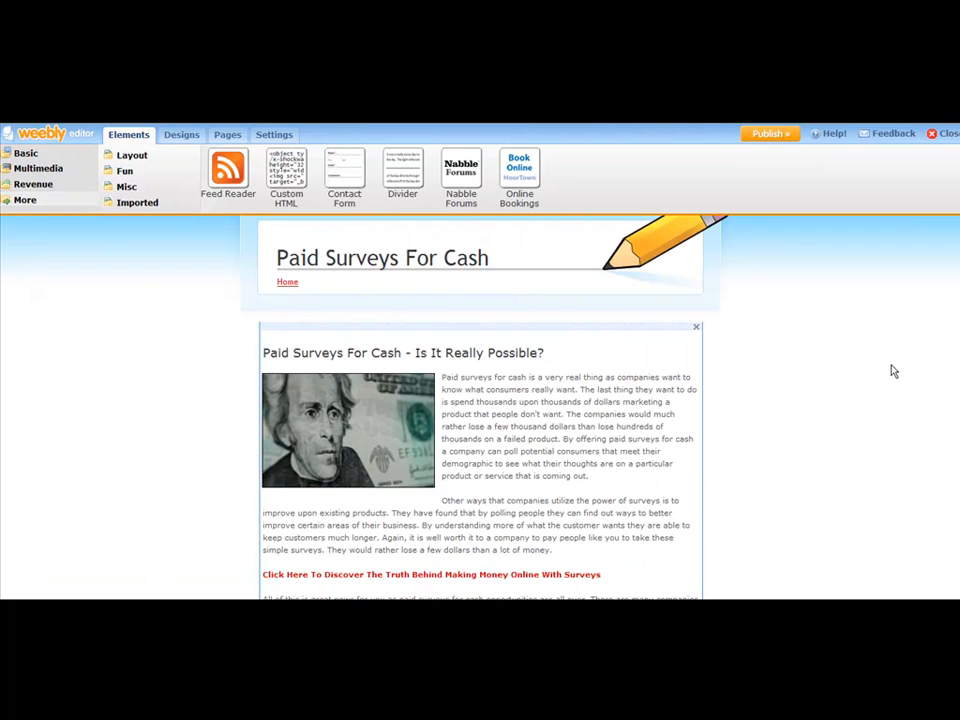
scroll(522, 352, "down", 5)
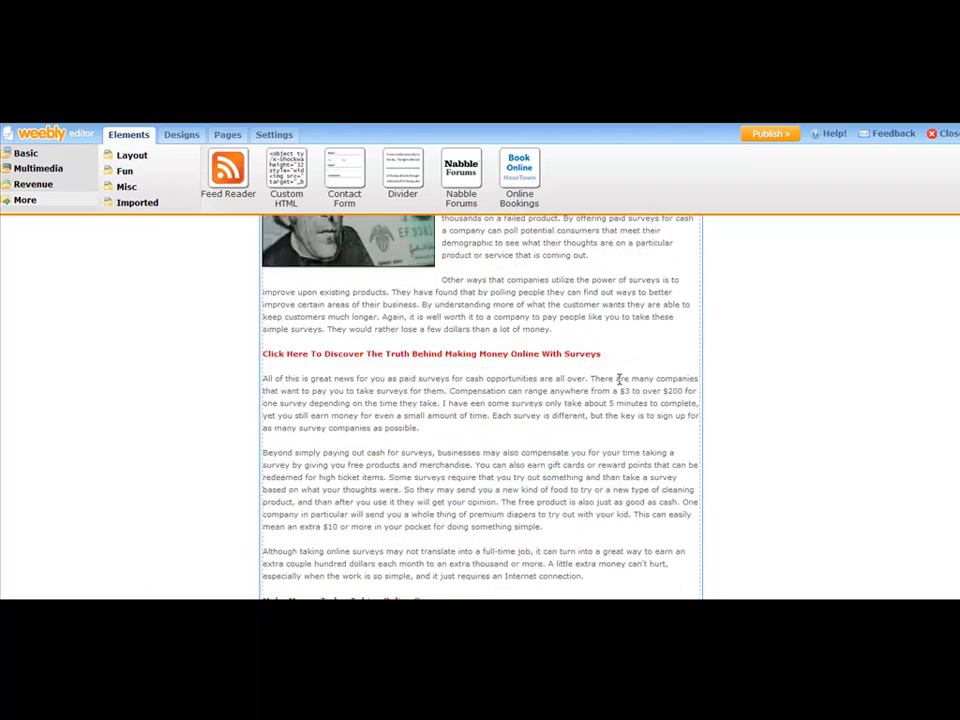
scroll(601, 382, "down", 4)
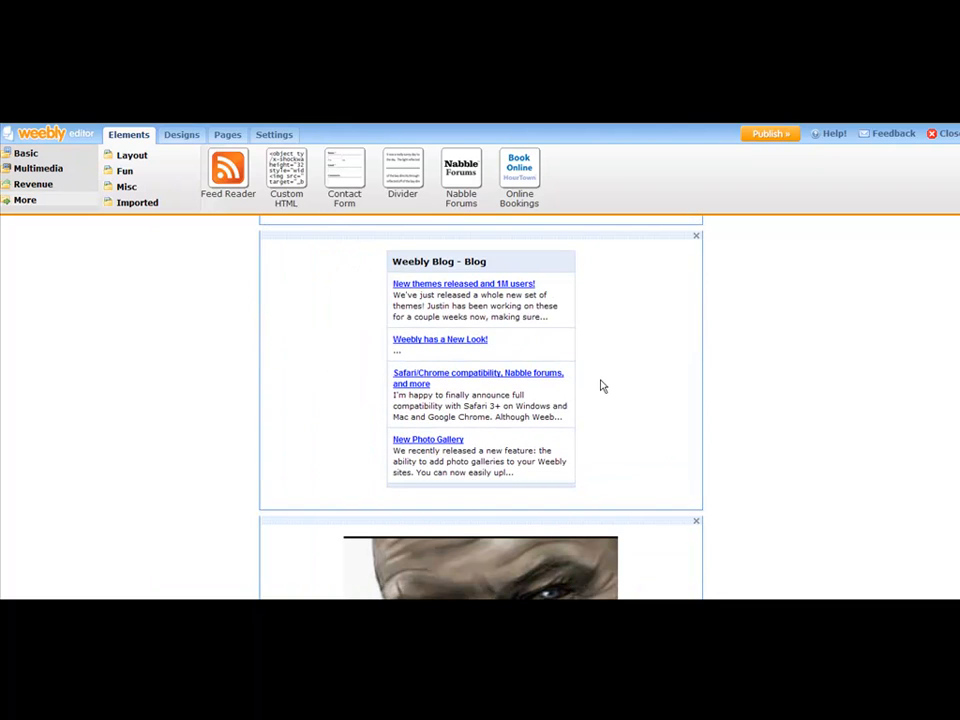
Step: Select the feed reader block, then search Google for 'google blog search' to reach Blog Search
left_click(333, 261)
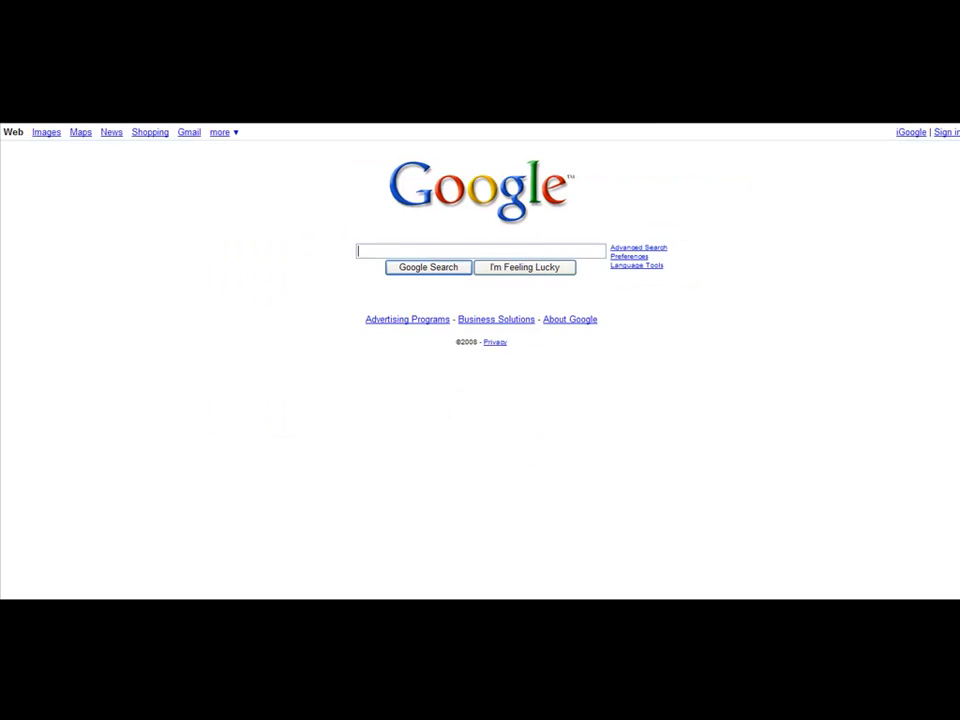
type("ogle ")
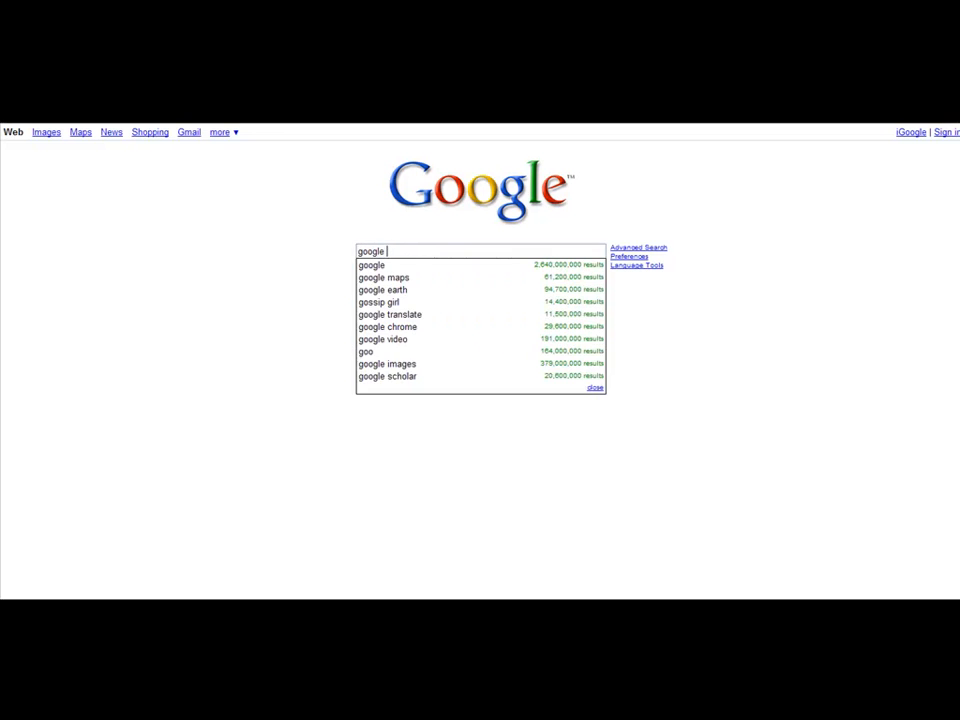
type("blog search")
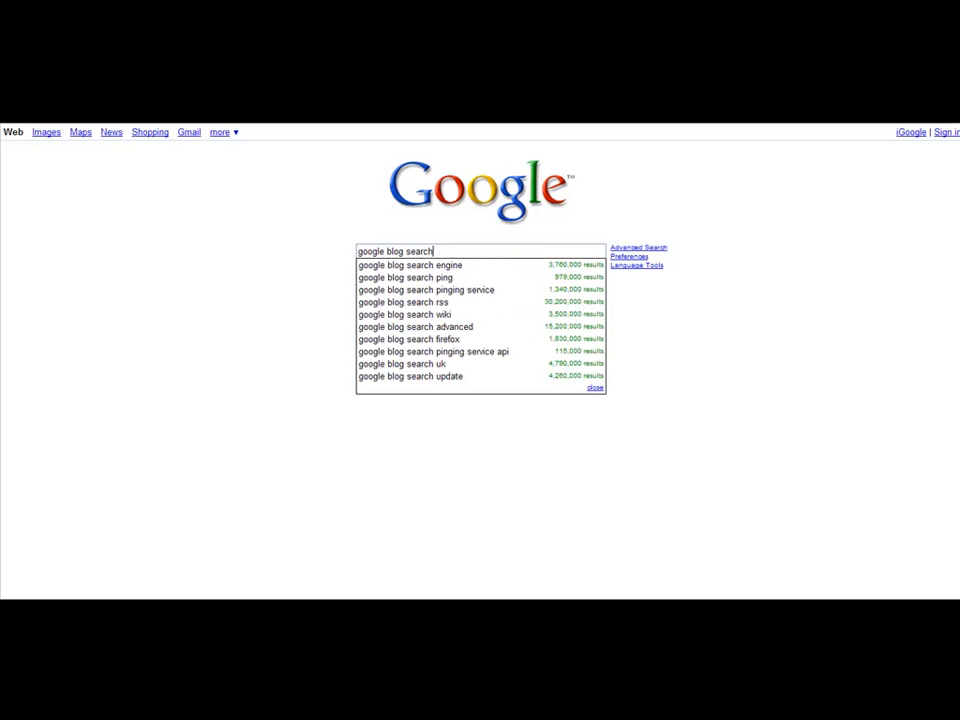
key("Return")
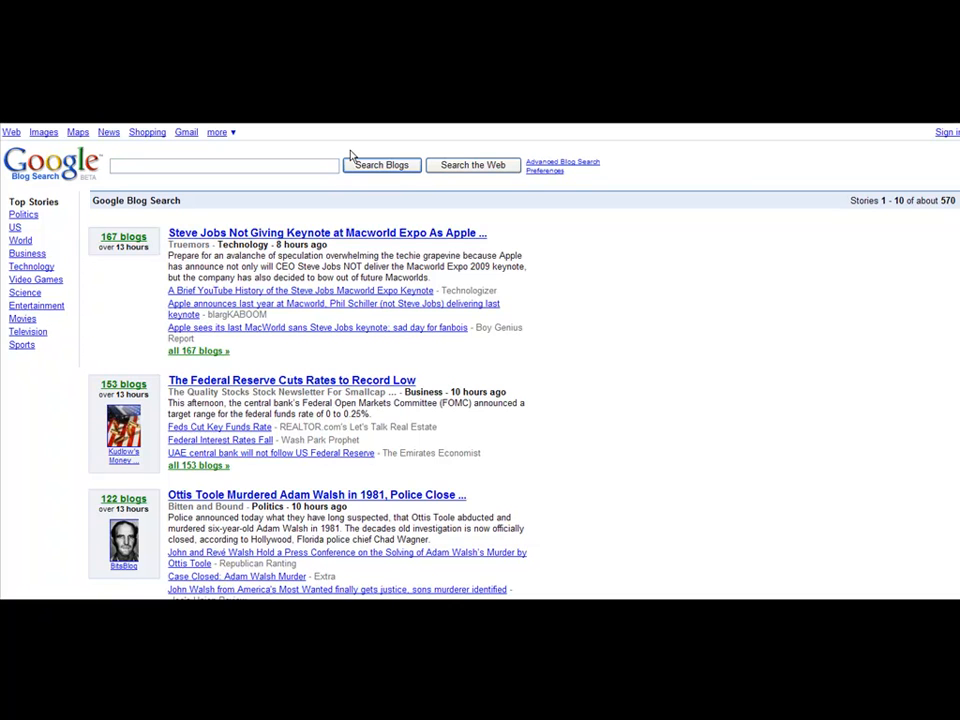
Step: Search Google Blog Search for 'online surveys' and browse the results
type("make money")
key("ctrl+a")
type("online surveys")
key("Return")
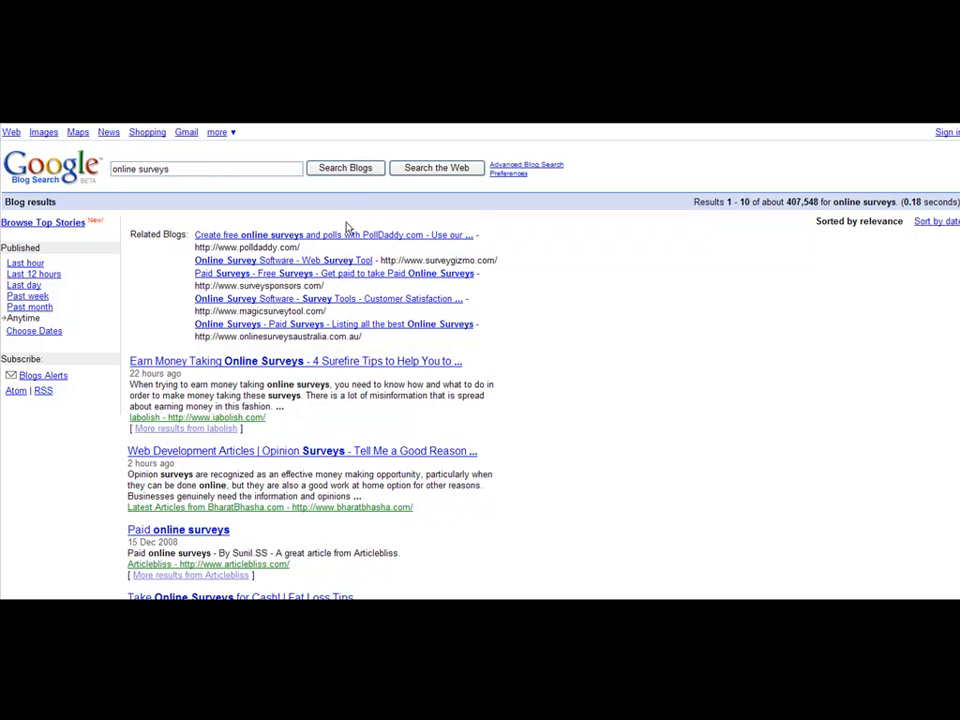
scroll(290, 315, "down", 3)
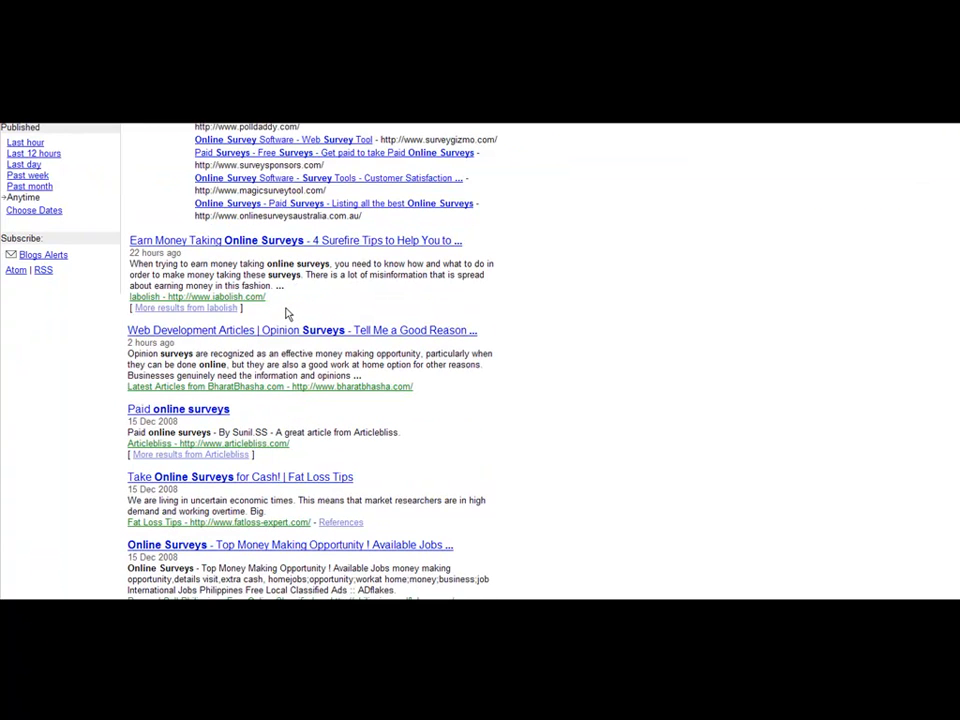
scroll(287, 314, "down", 3)
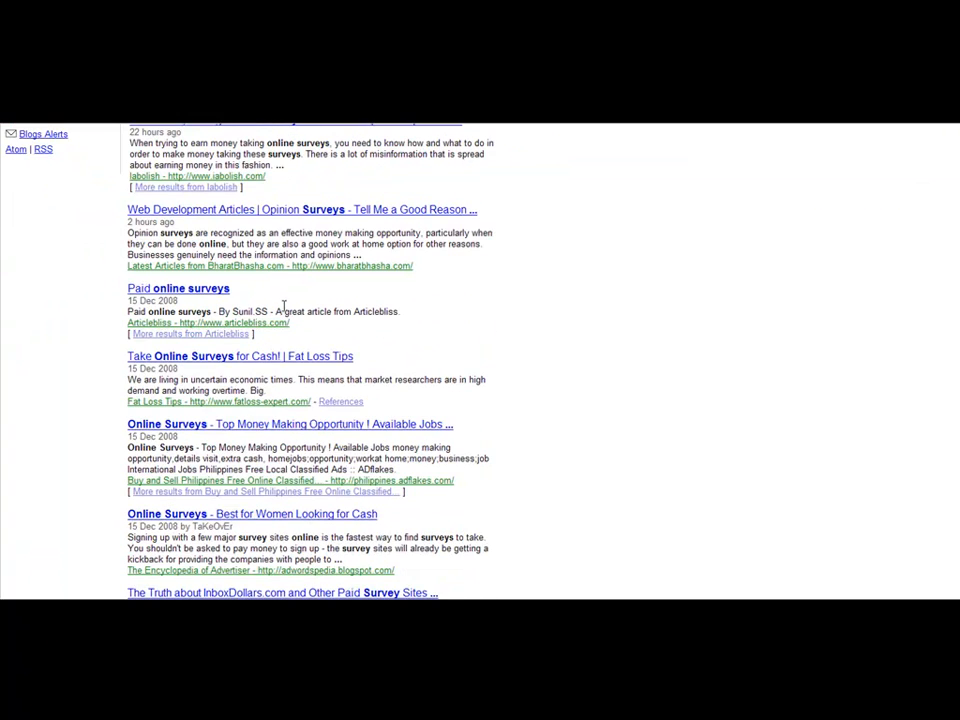
scroll(283, 306, "up", 6)
Step: Search blogs for 'make money online' and open the first post result
left_click_drag(182, 167, 10, 190)
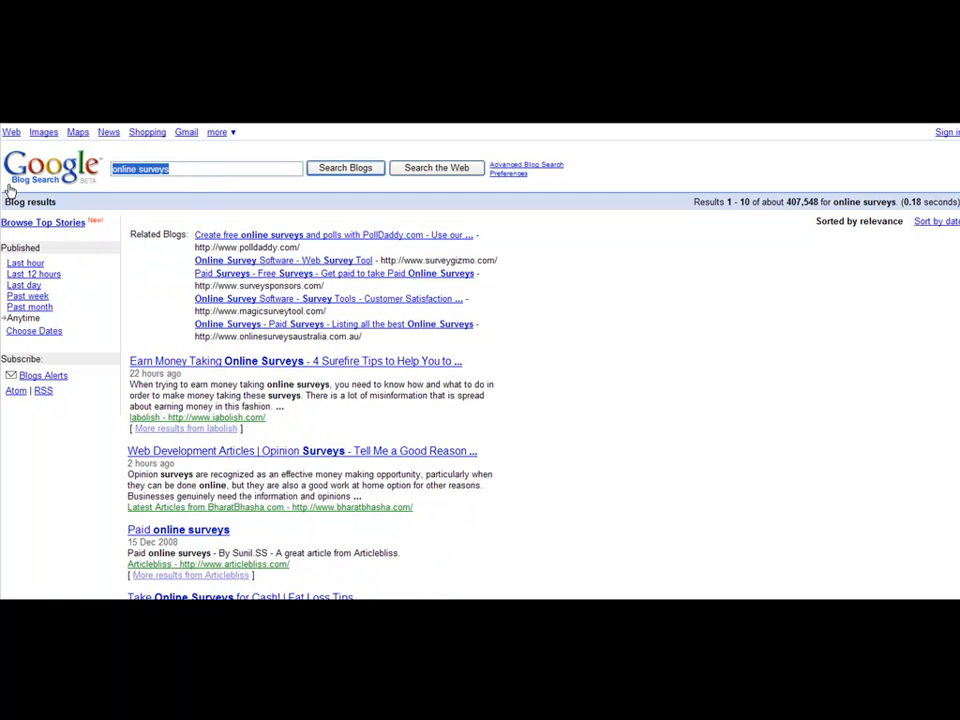
type("make money online")
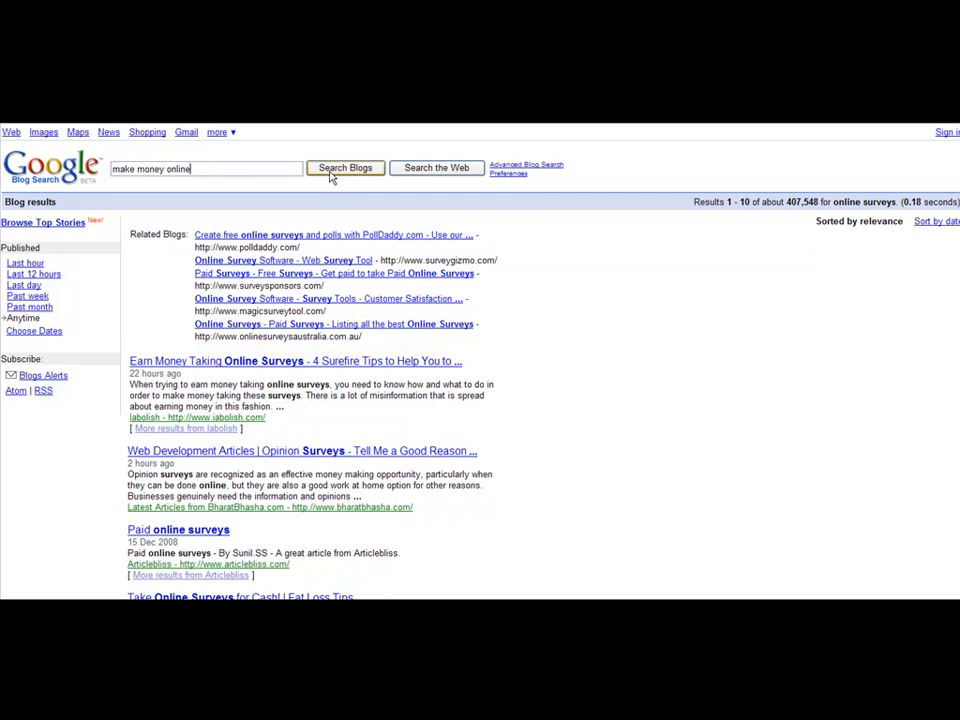
key("Return")
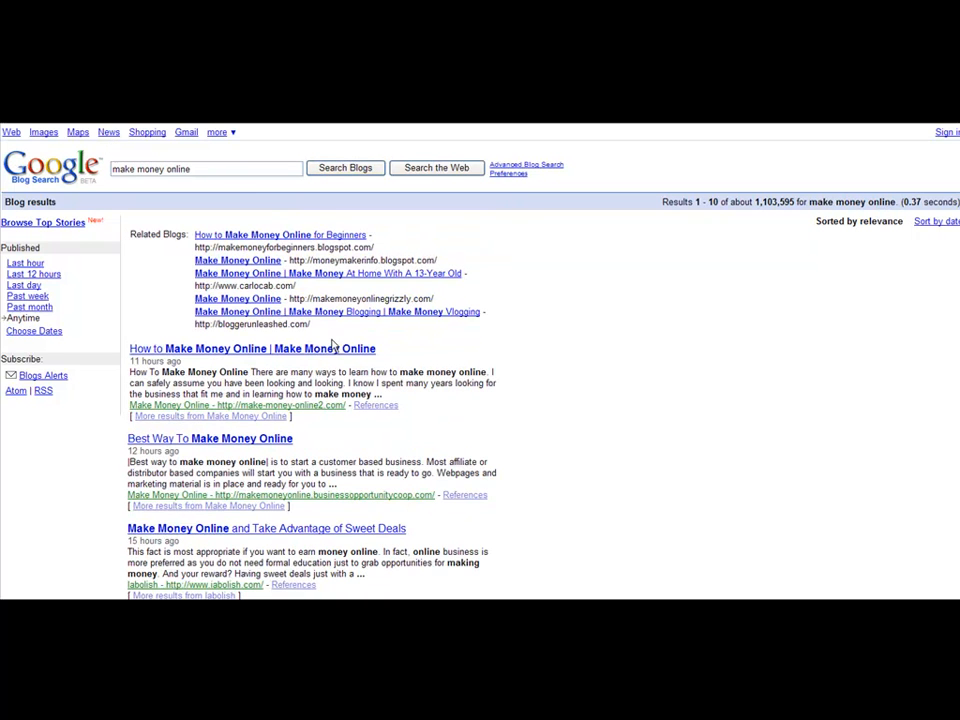
left_click(300, 350)
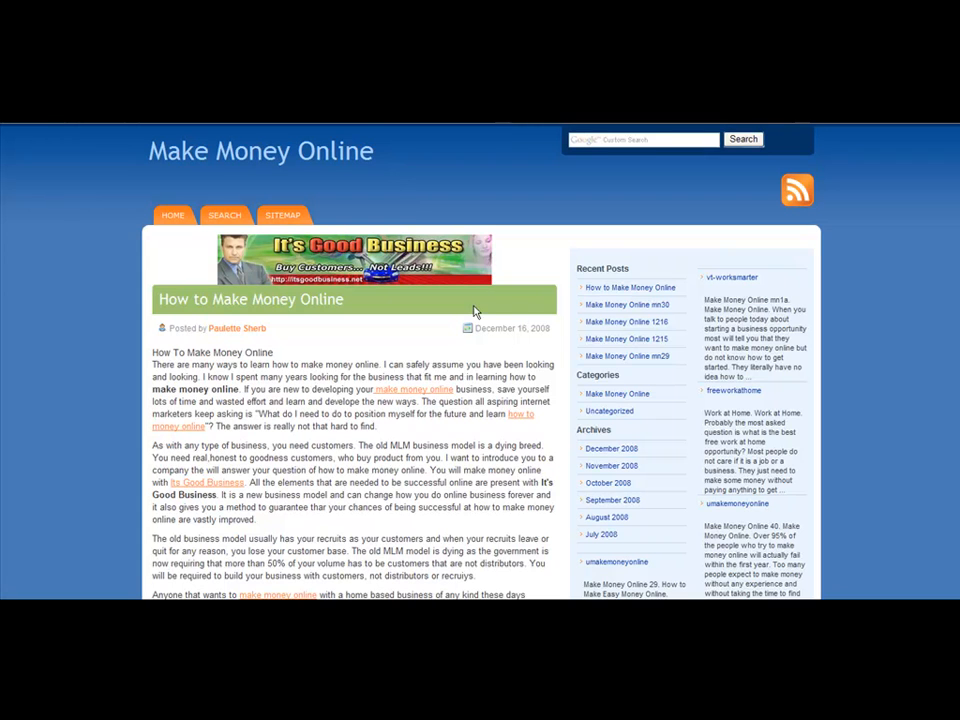
Step: Scroll through the Make Money Online blog to find its RSS feed link
scroll(475, 312, "down", 5)
scroll(475, 300, "up", 5)
scroll(805, 197, "down", 15)
scroll(950, 517, "down", 2)
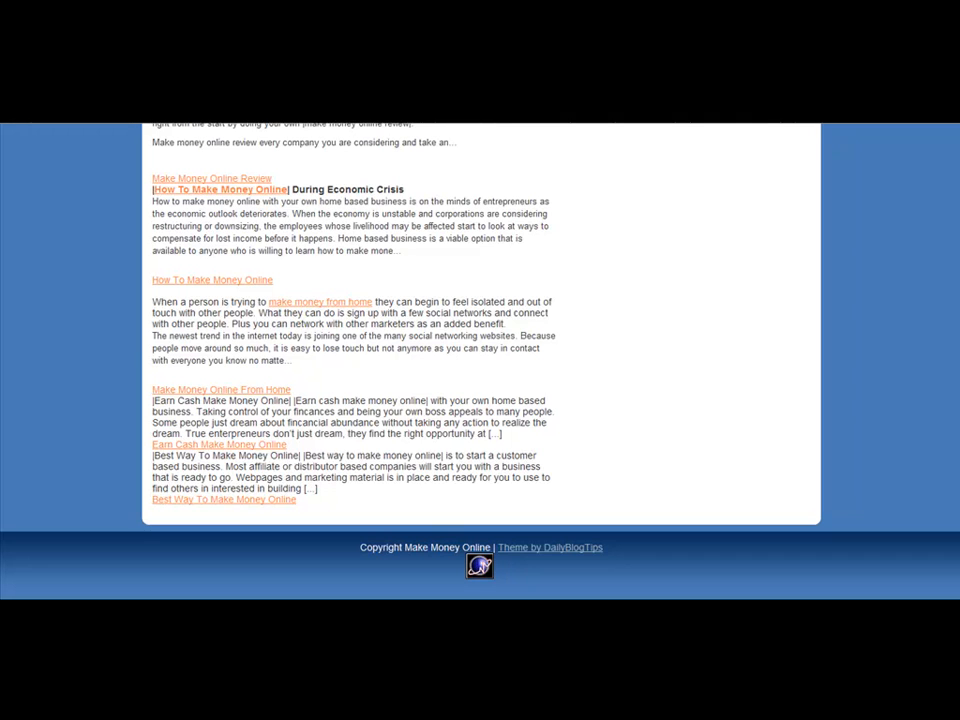
scroll(900, 400, "up", 17)
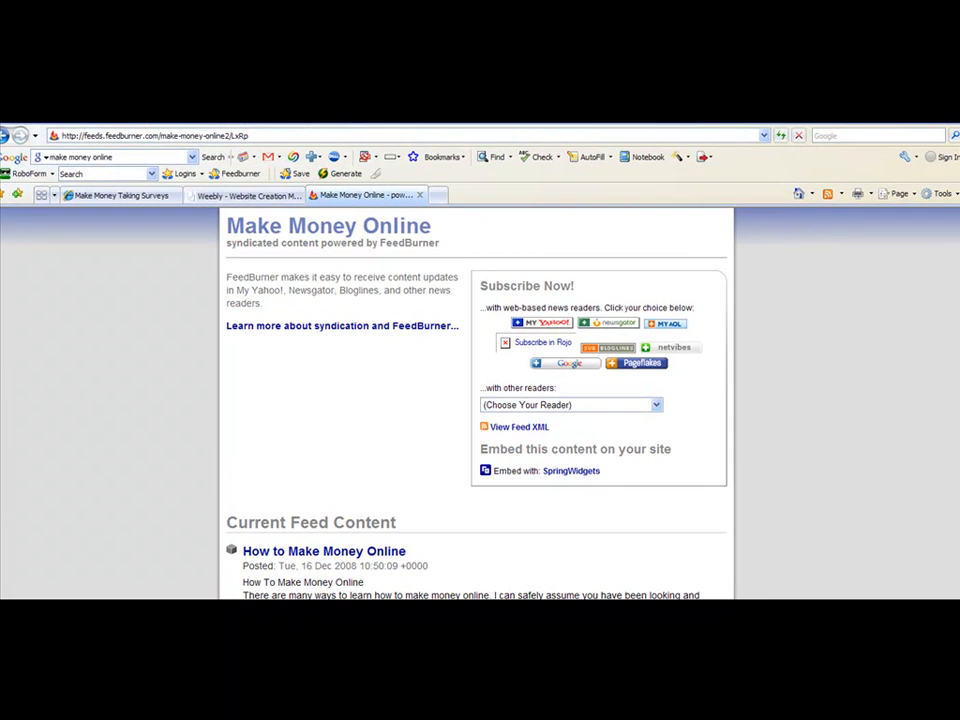
Step: Copy the Make Money Online FeedBurner feed address from the address bar
left_click(117, 137)
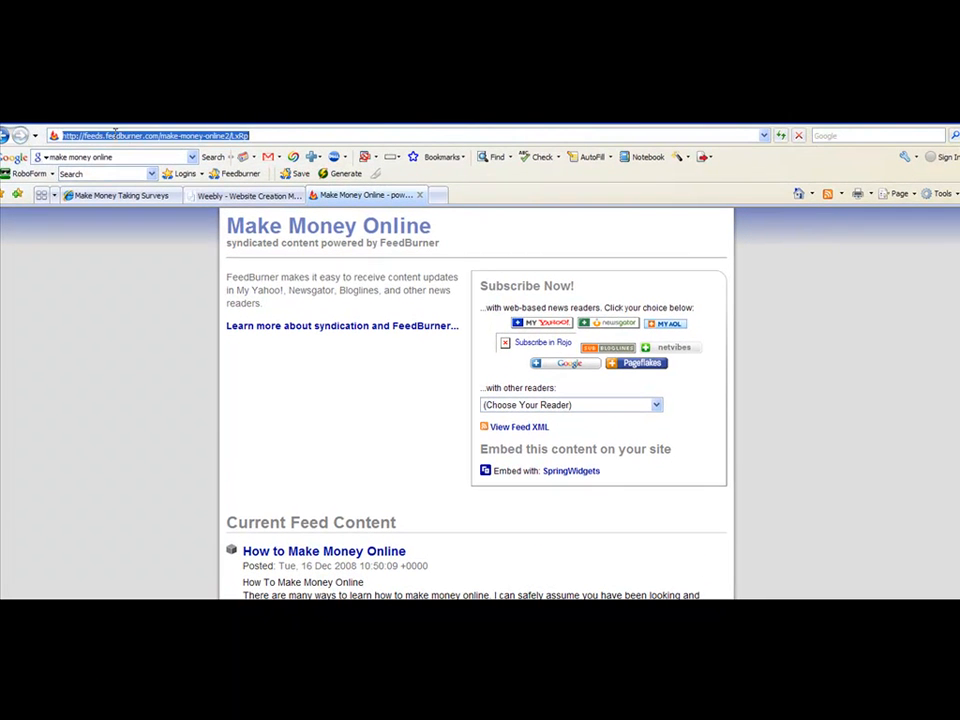
right_click(117, 137)
left_click(136, 173)
right_click(148, 138)
left_click(170, 177)
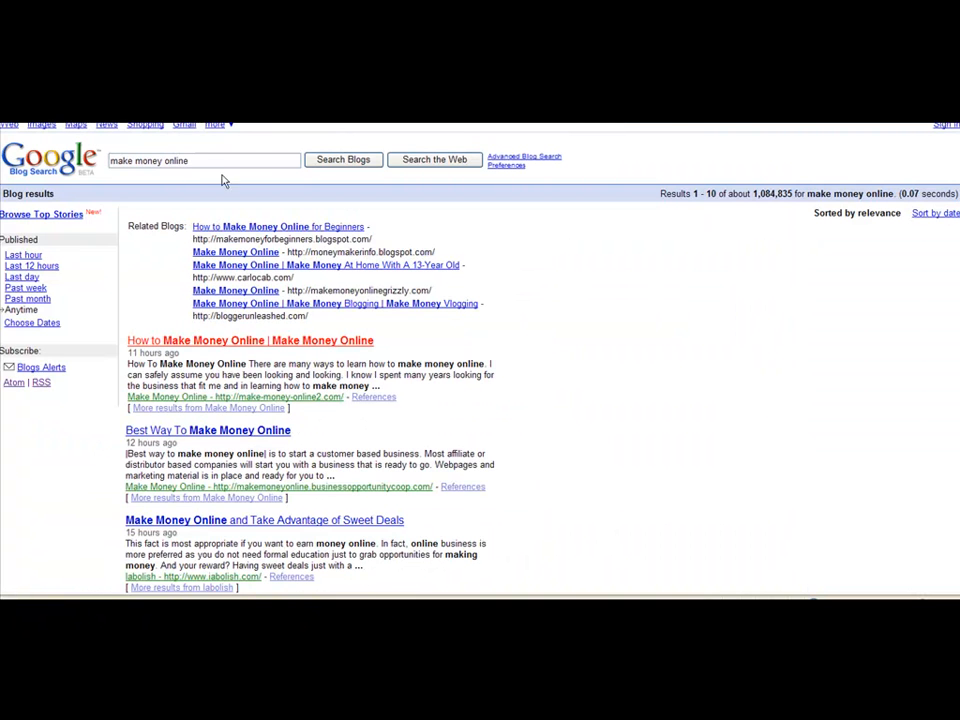
Step: Search blogs for 'weight loss' and open the Successful Weight Loss After Pregnancy post
left_click_drag(200, 160, 89, 157)
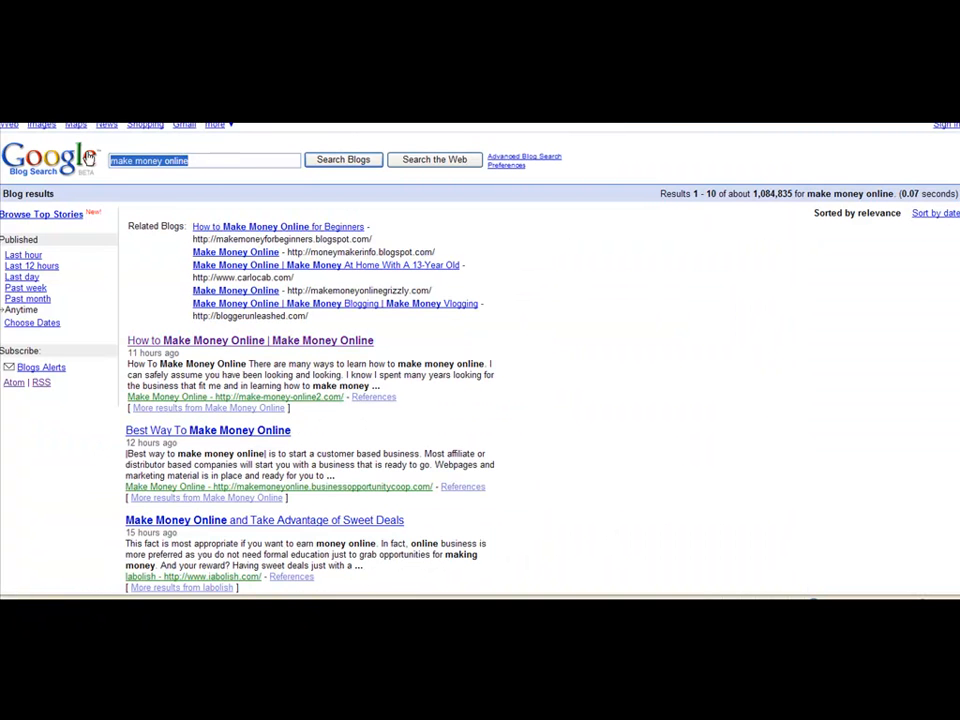
type("weight loss")
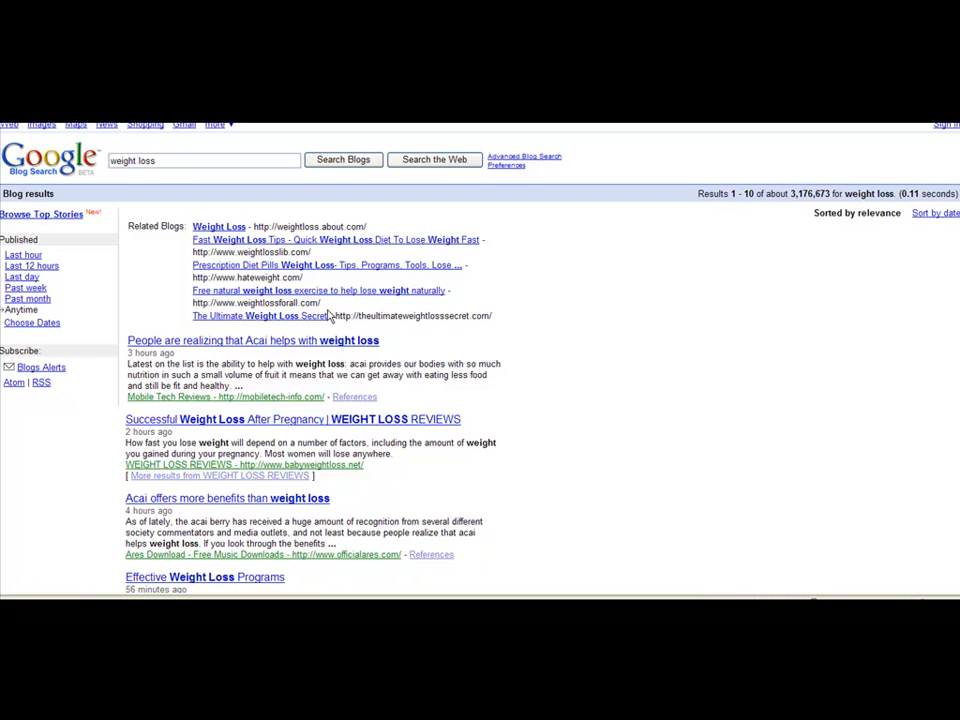
scroll(332, 314, "down", 2)
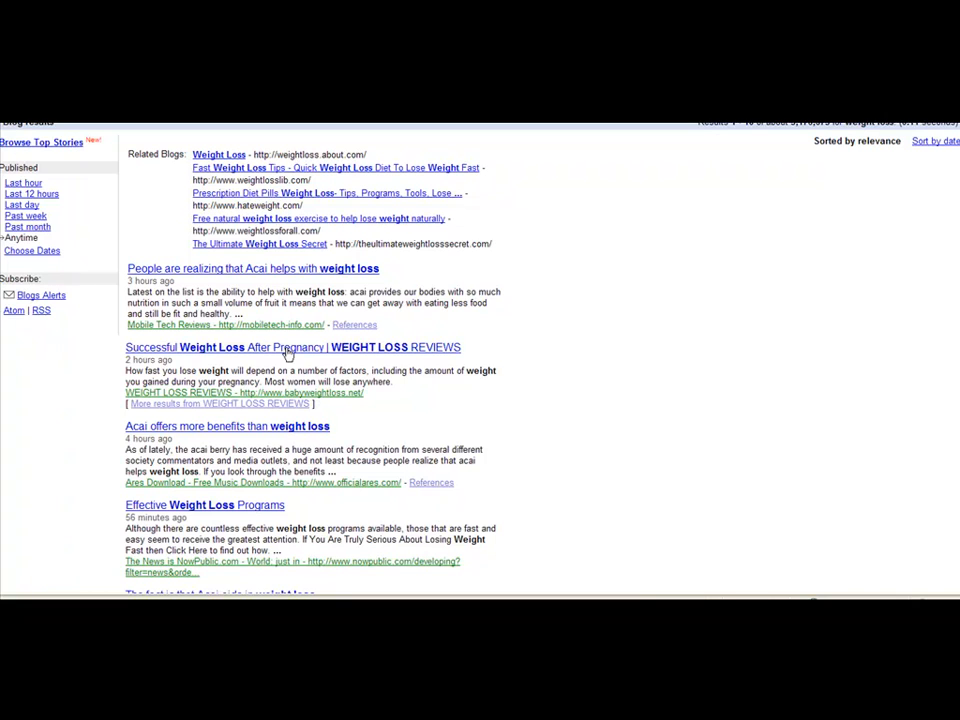
left_click(336, 346)
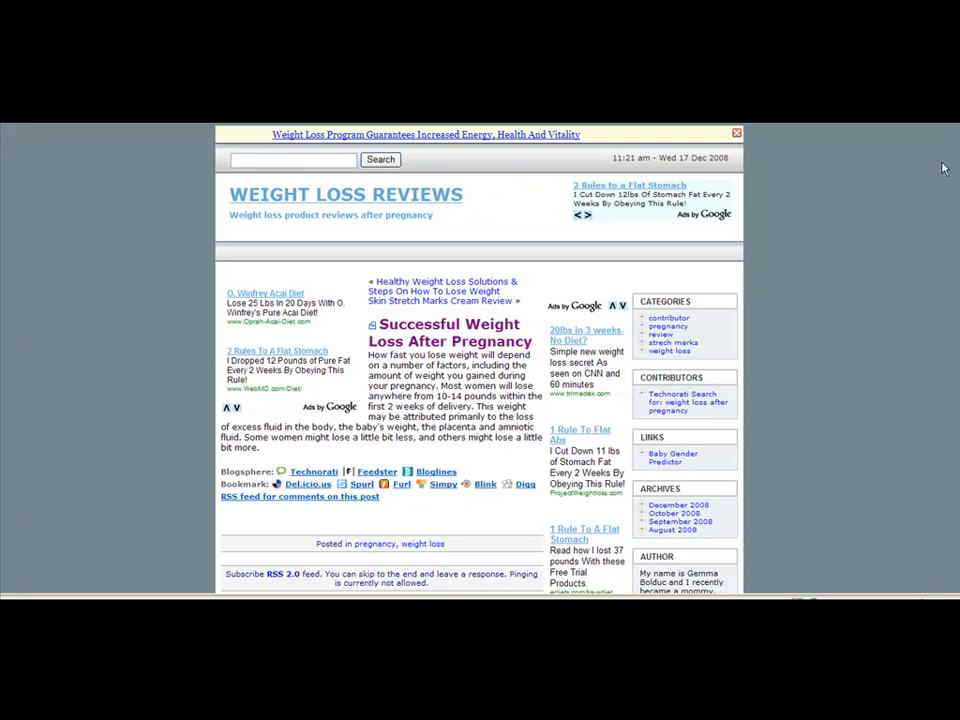
scroll(950, 324, "down", 5)
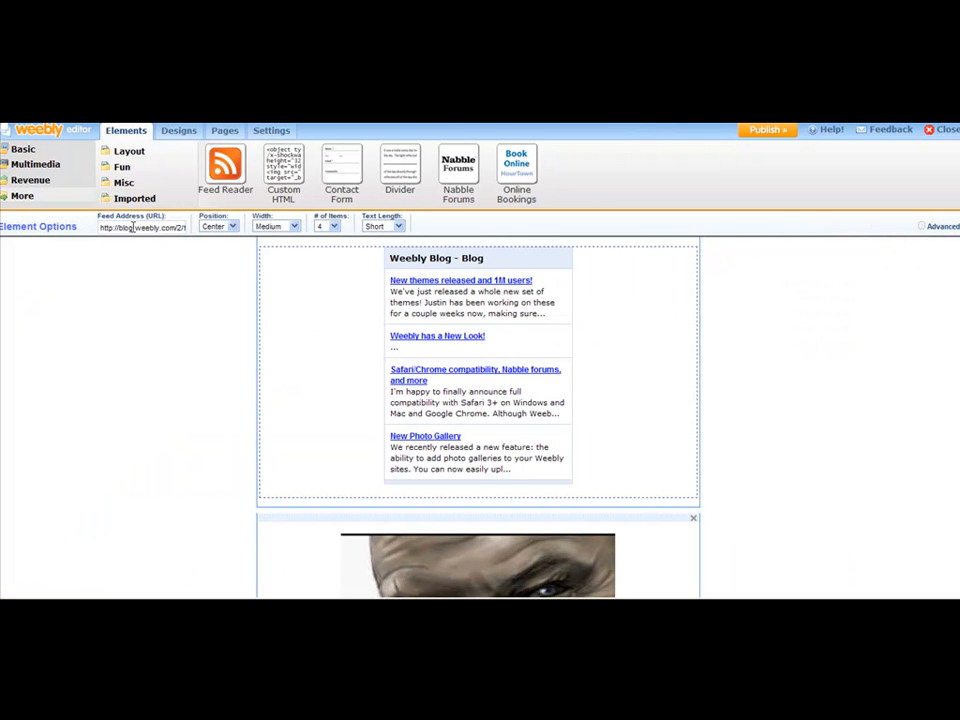
Step: Paste the copied feed URL into the feed reader's Feed Address, then check and reselect the block
left_click(136, 228)
right_click(136, 230)
left_click(150, 277)
left_click(790, 315)
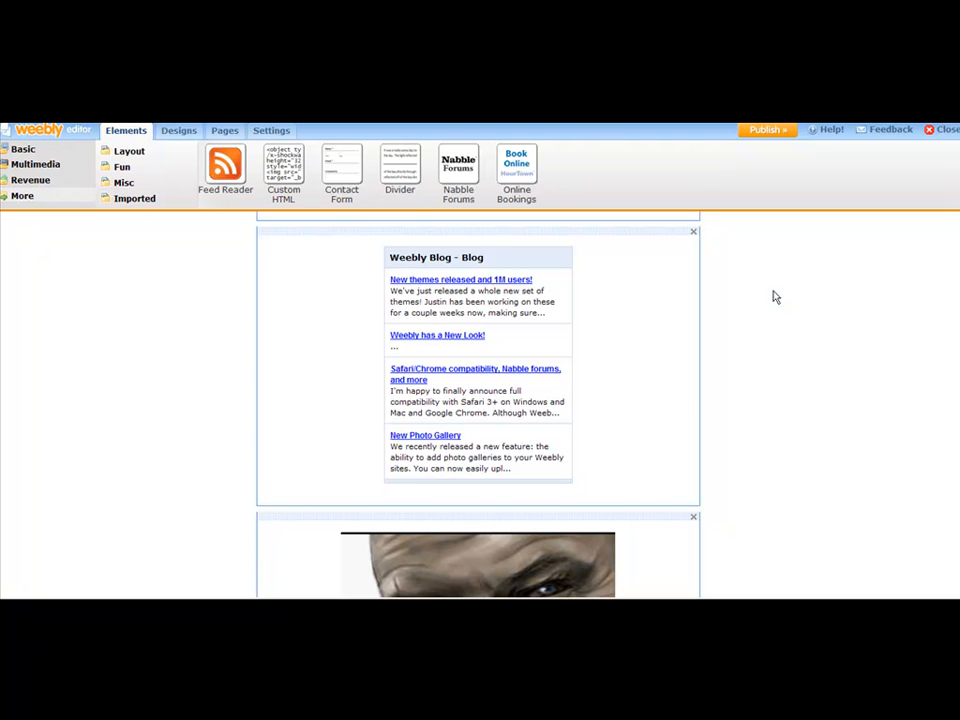
left_click(663, 304)
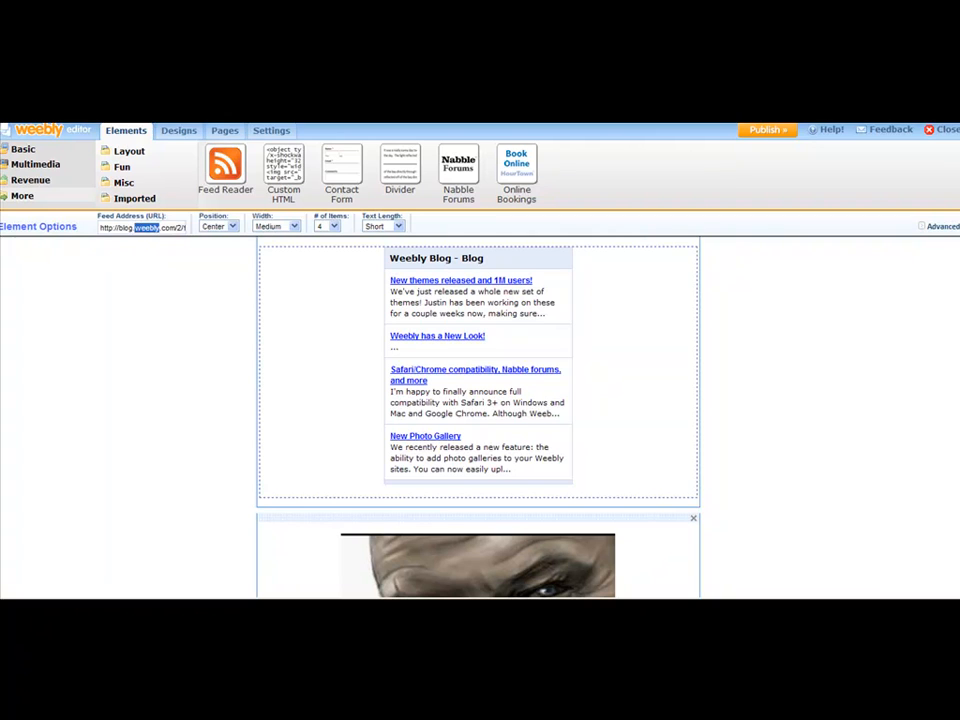
Step: Replace the feed reader's Feed Address with the Make Money Online FeedBurner URL
triple_click(142, 228)
right_click(142, 230)
left_click(156, 276)
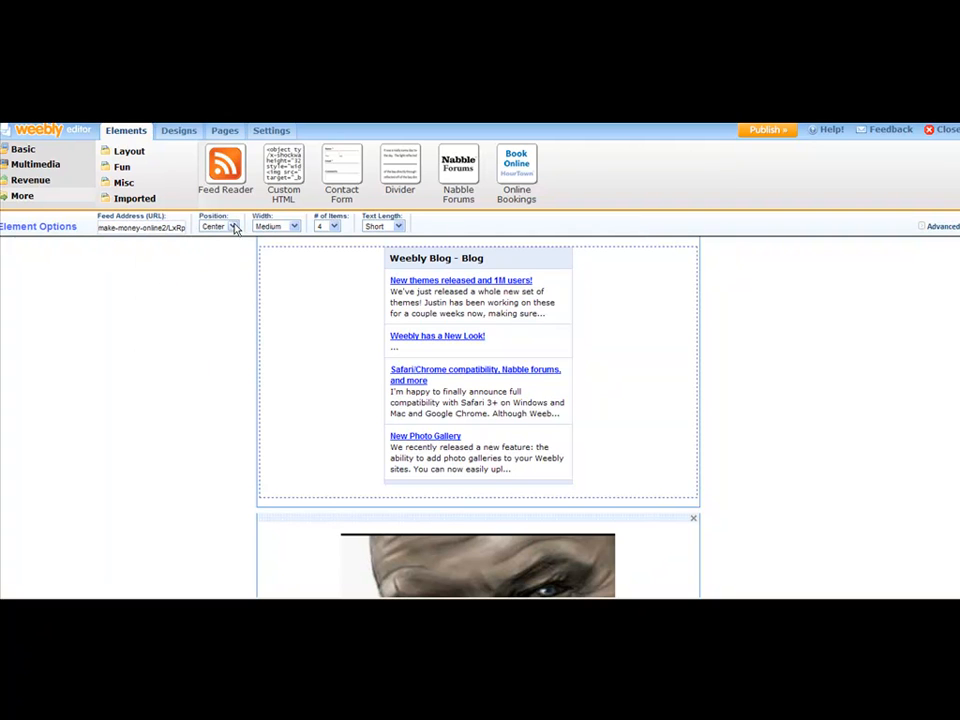
Step: Set the feed reader's Text Length to Short and deselect it to view the posts
left_click(397, 228)
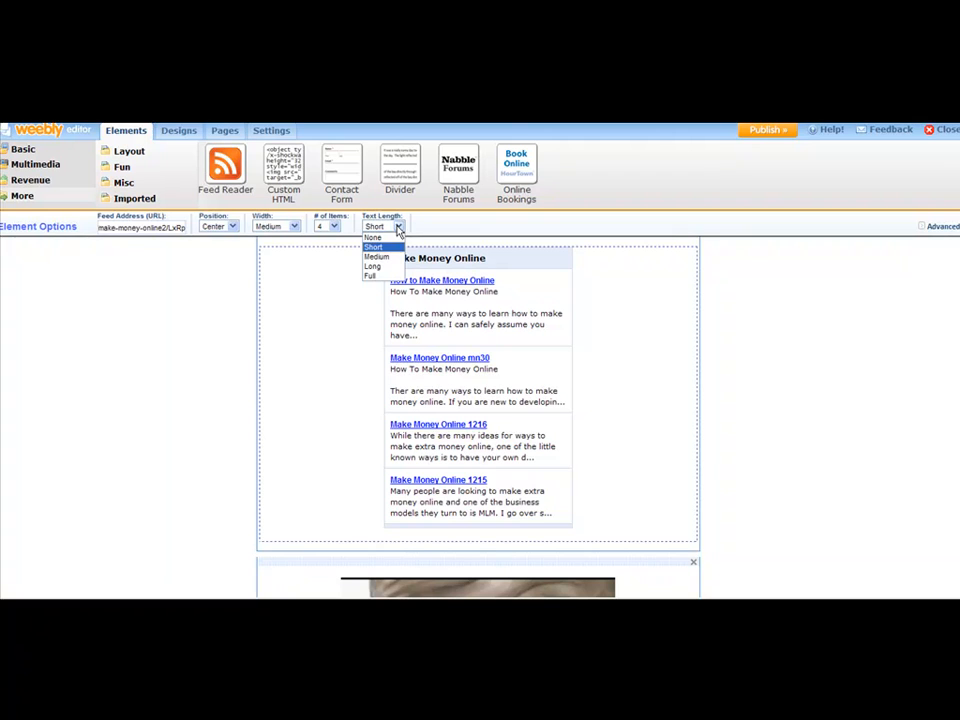
left_click(388, 268)
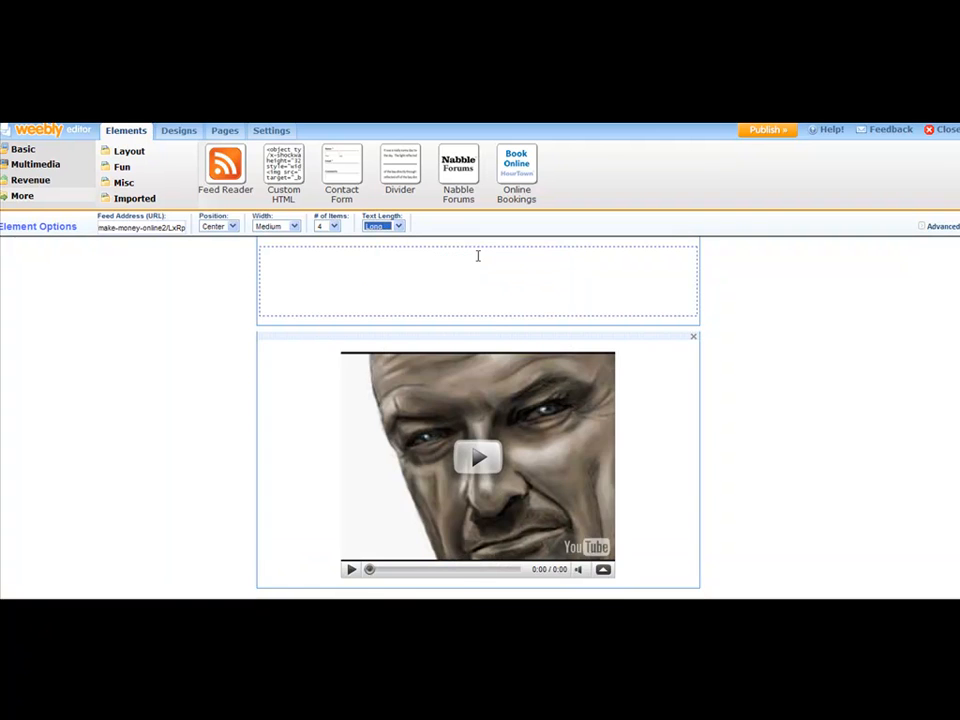
left_click(398, 226)
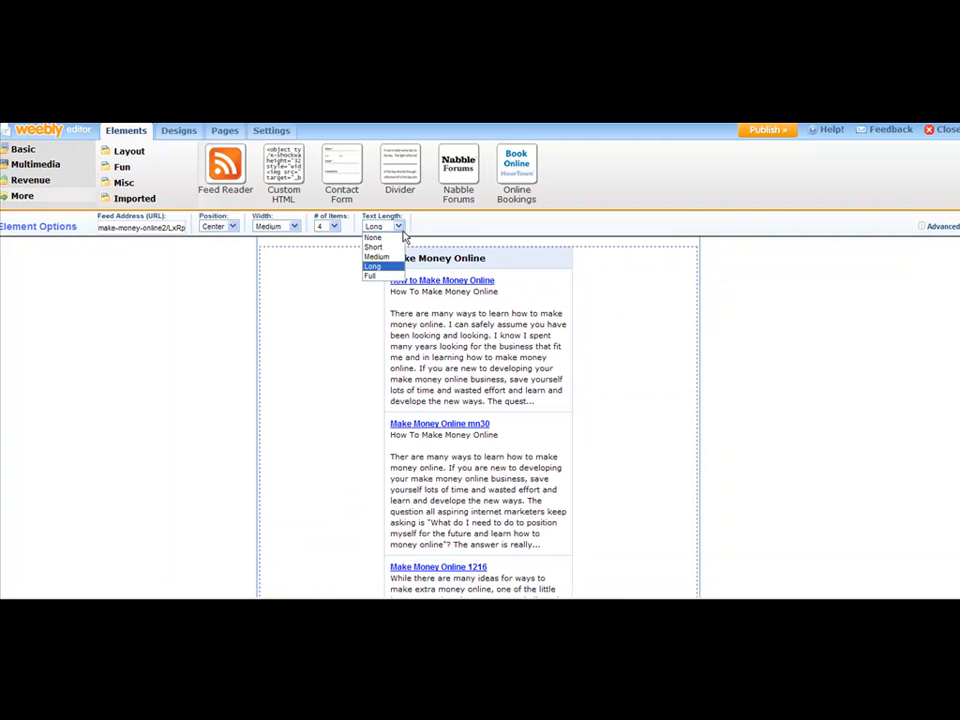
left_click(390, 248)
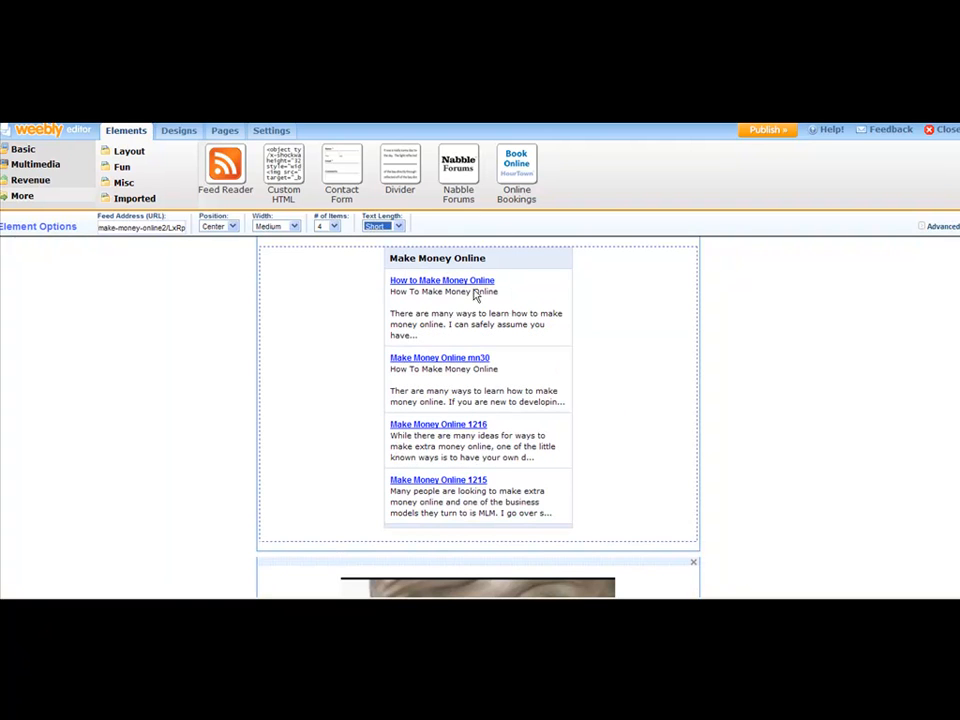
left_click(850, 358)
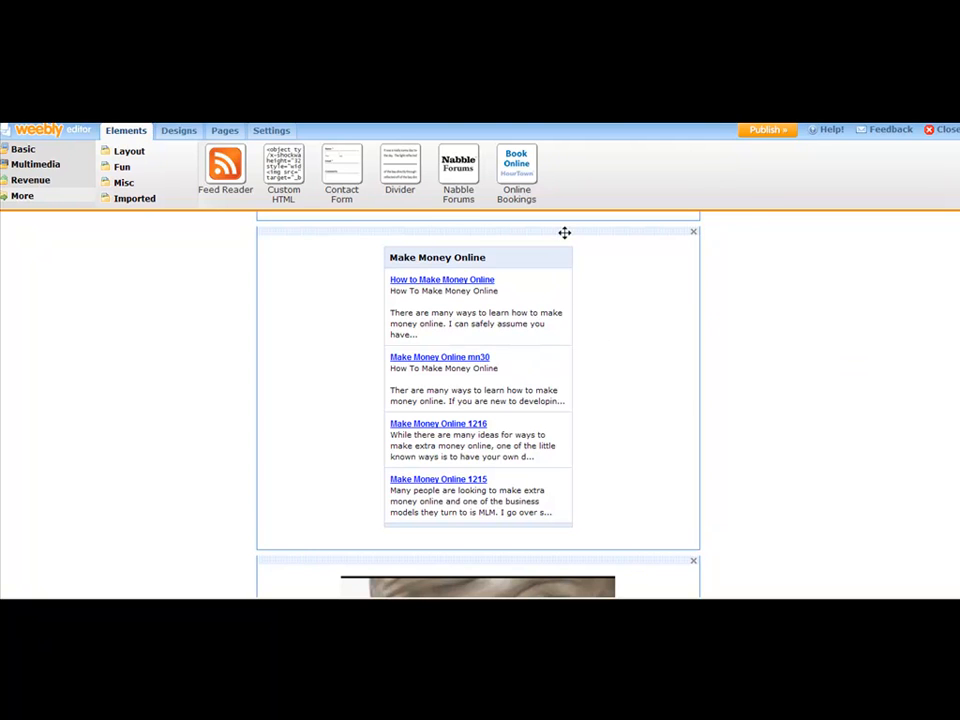
Step: Drag the feed reader further down the page toward the video
left_click_drag(564, 232, 510, 241)
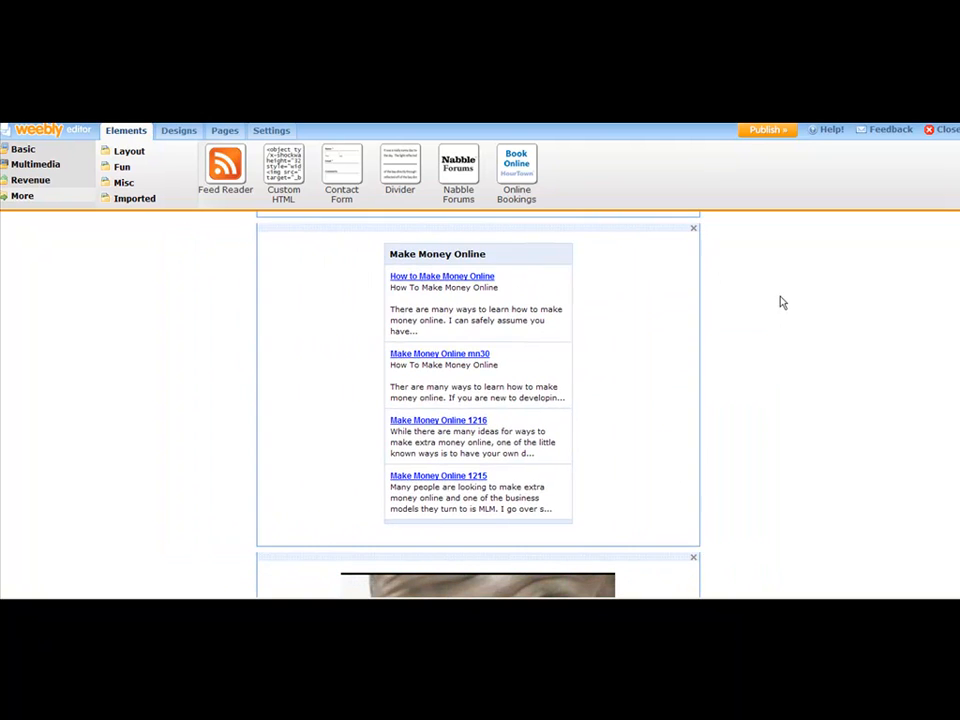
scroll(934, 444, "up", 3)
scroll(930, 432, "up", 2)
scroll(874, 424, "down", 4)
scroll(845, 385, "up", 1)
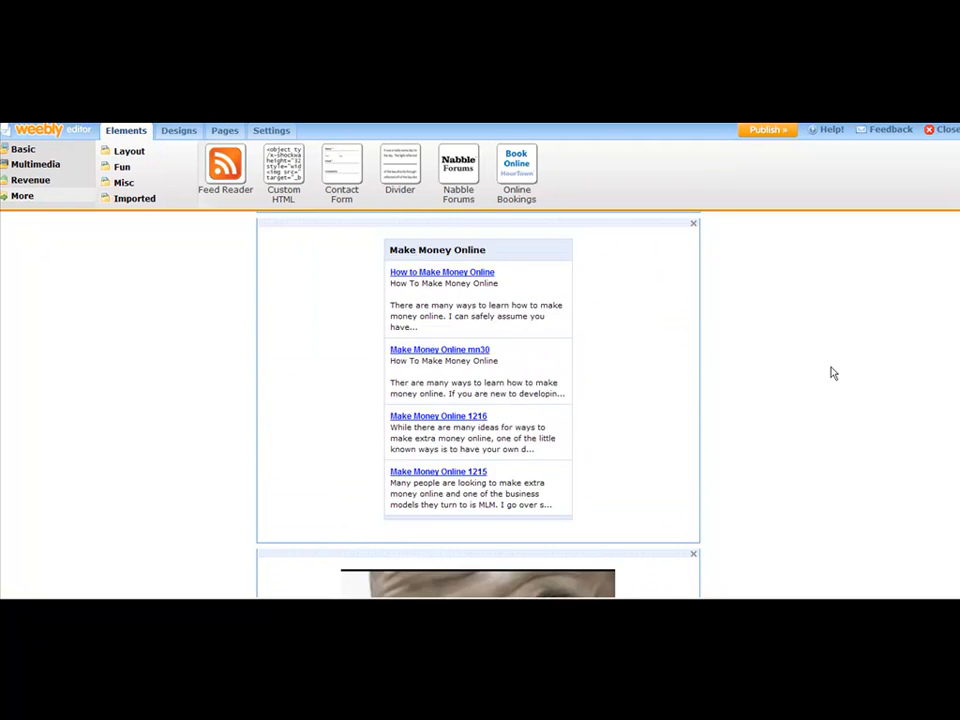
scroll(717, 346, "up", 1)
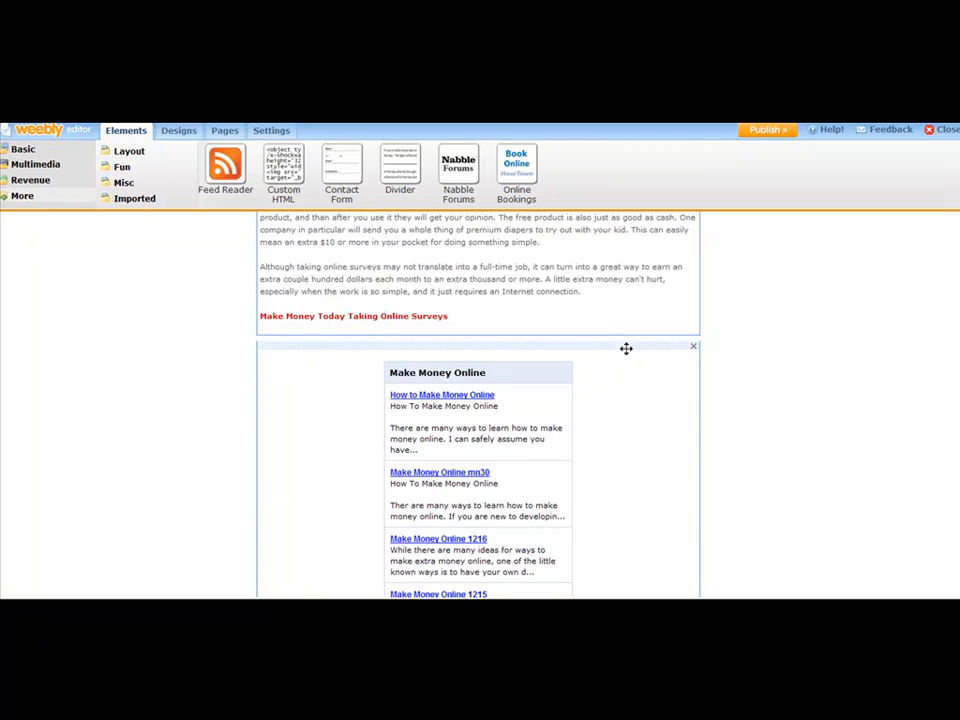
scroll(626, 347, "down", 1)
Step: Drop the feed reader just below the surveys article, above the YouTube video
left_click_drag(632, 246, 780, 283)
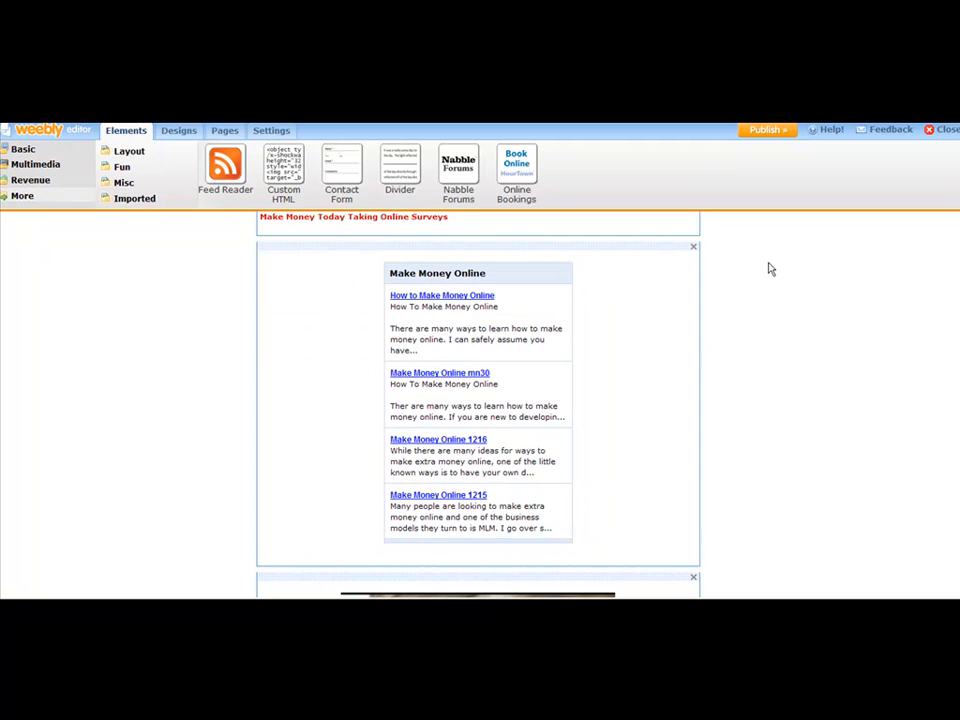
scroll(478, 400, "up", 3)
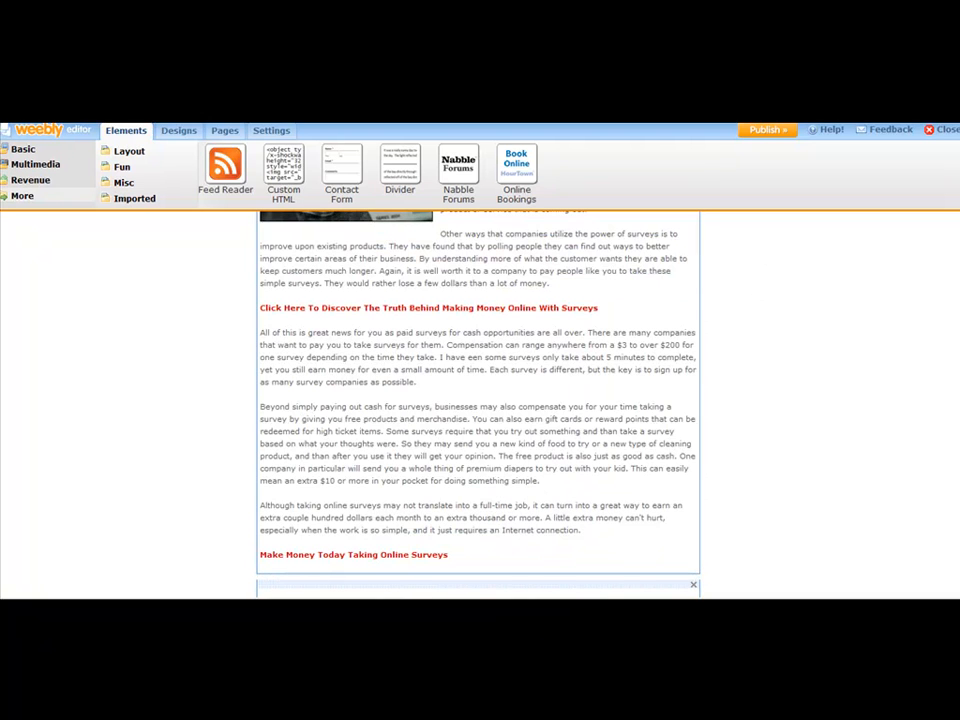
scroll(704, 468, "down", 5)
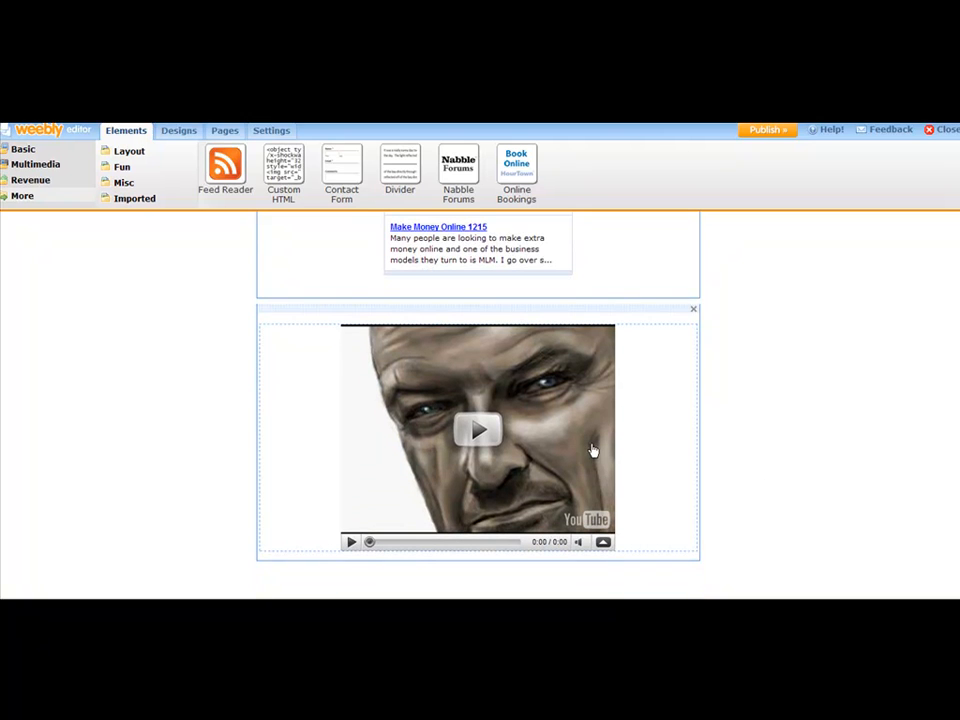
scroll(478, 405, "down", 1)
scroll(478, 405, "up", 1)
scroll(478, 405, "down", 1)
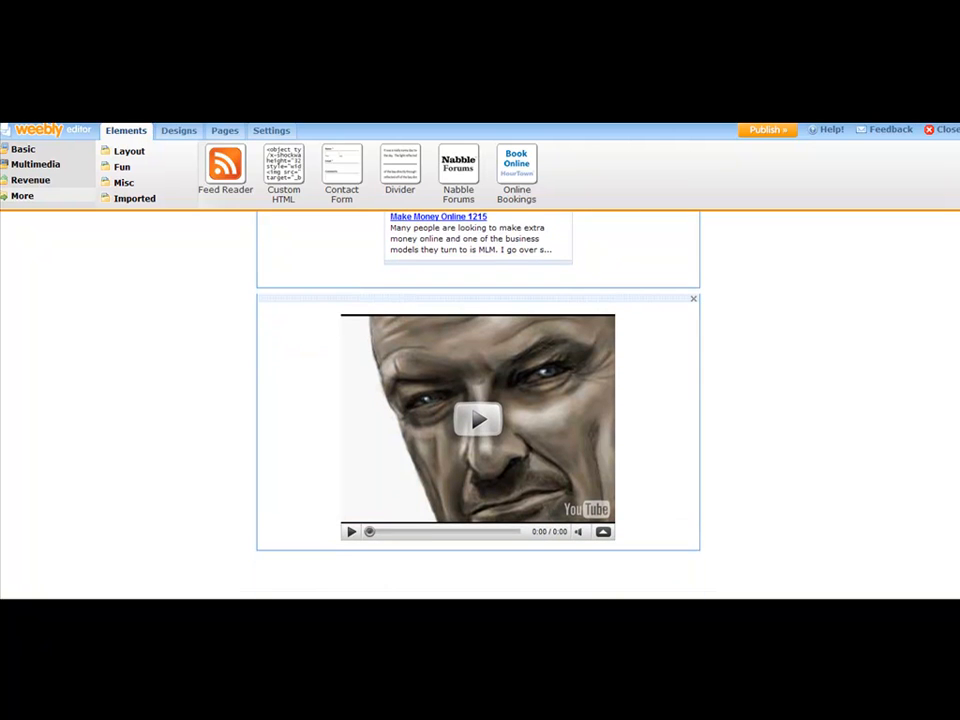
scroll(478, 405, "down", 1)
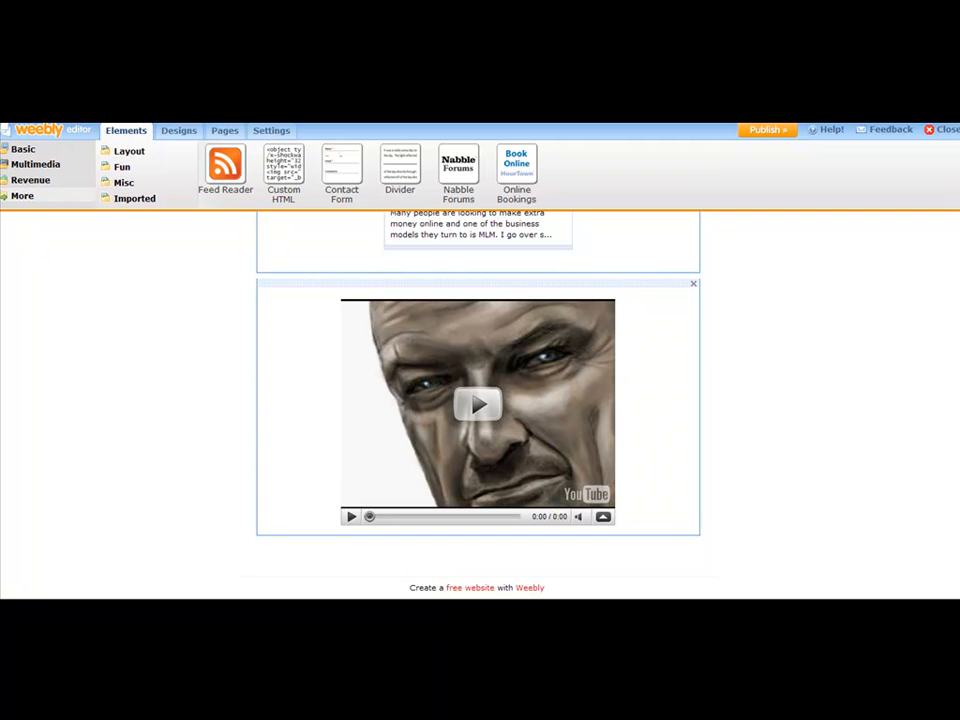
scroll(478, 405, "up", 10)
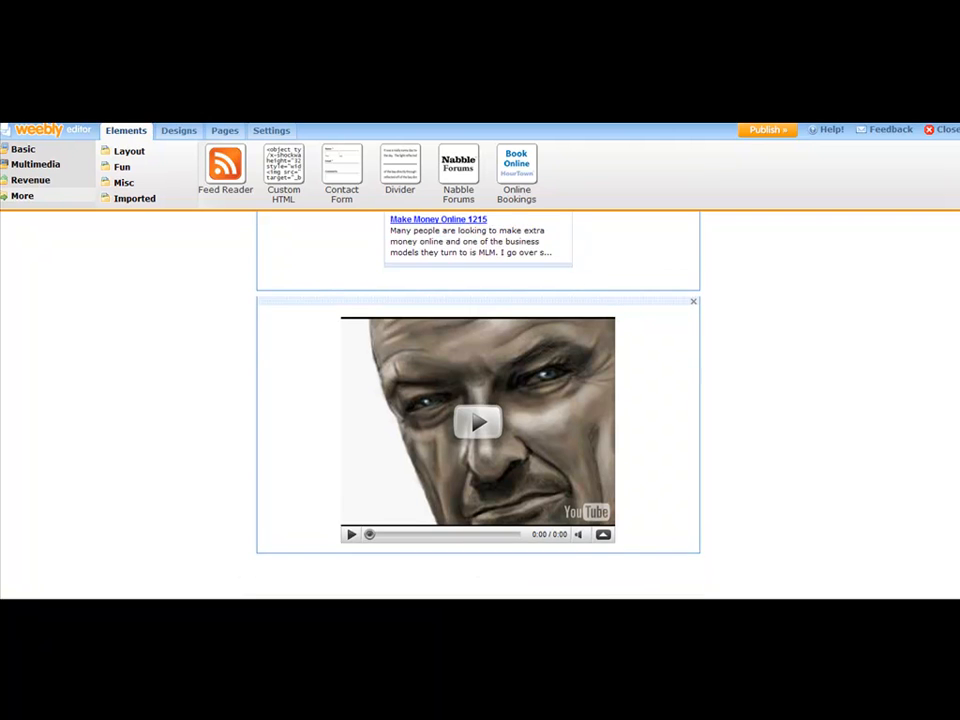
scroll(478, 405, "up", 5)
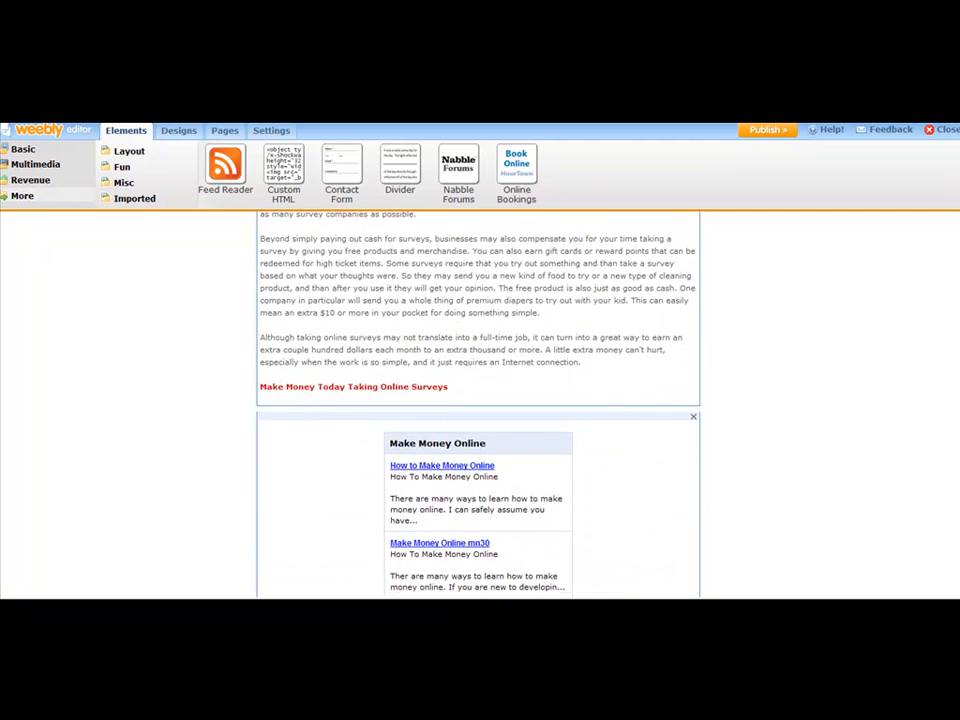